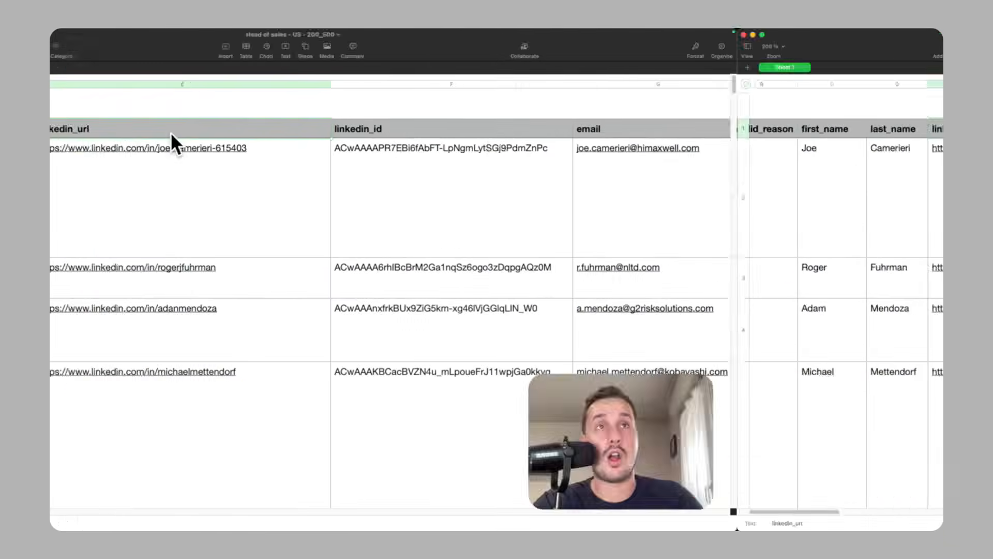
# Step: Look through the lead spreadsheet's contact columns and the leads of the Head of marketing - US campaign
pyautogui.hscroll(5, 399, 137)
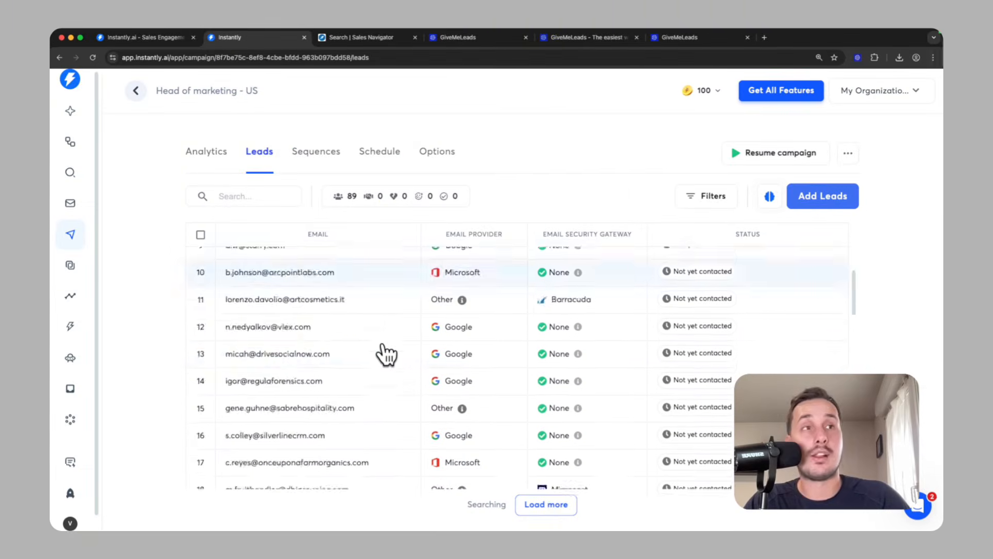
pyautogui.scroll(-2, 380, 352)
pyautogui.scroll(-8, 387, 356)
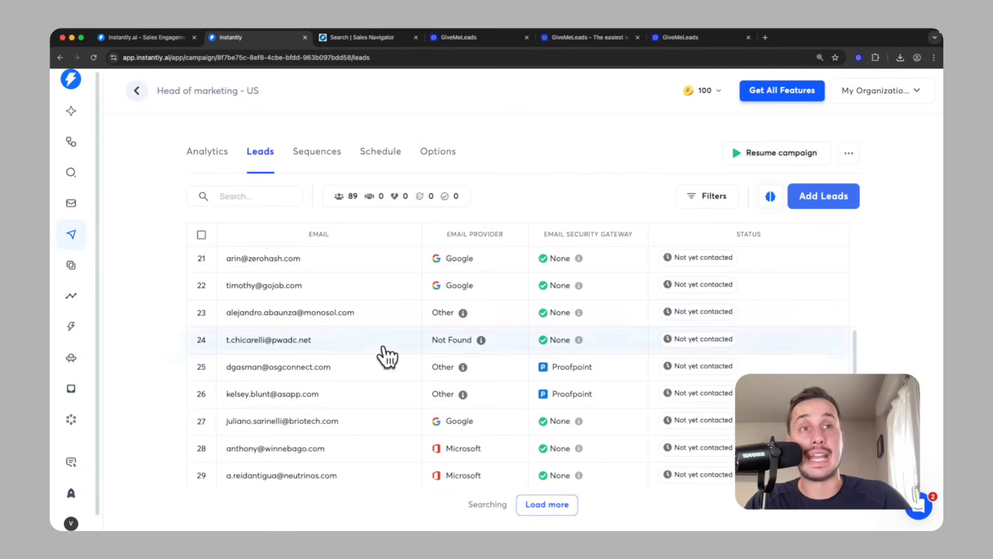
pyautogui.scroll(10, 394, 347)
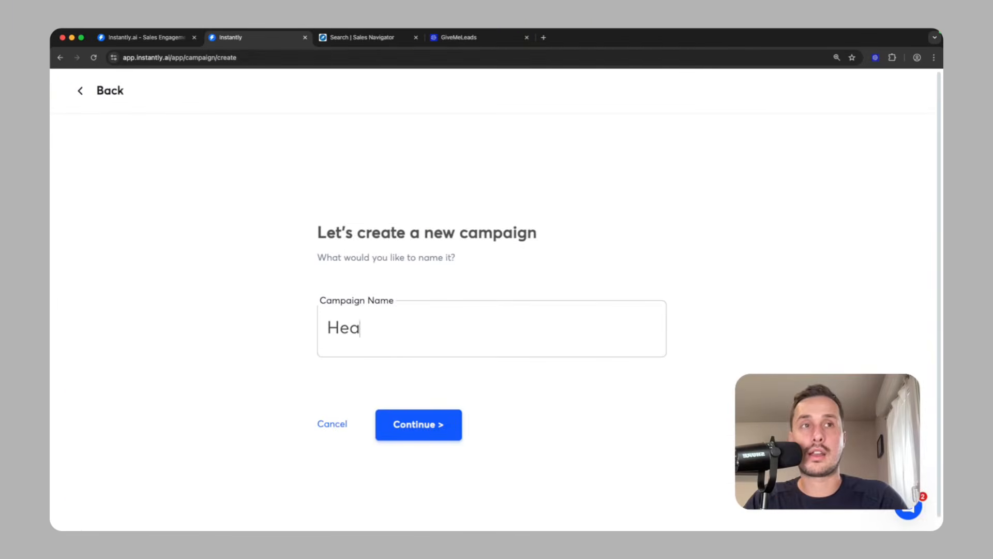
# Step: Enter "Head of marketing -" as the new campaign's name
pyautogui.write('d of marketing -')
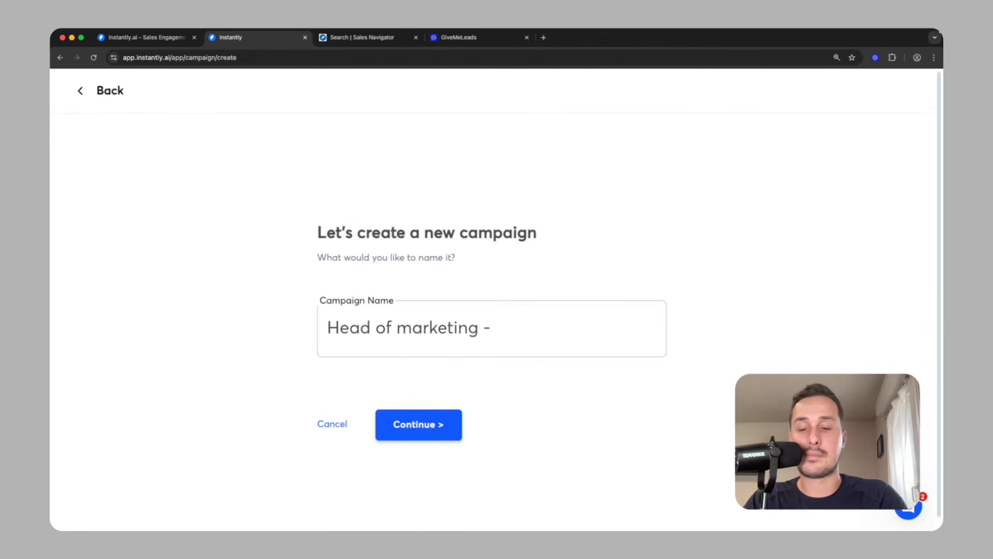
# Step: Examine the Delivery Optimization setting and its text-only choices in the Head of marketing - US campaign's options
pyautogui.moveTo(284, 294); pyautogui.dragTo(364, 304)
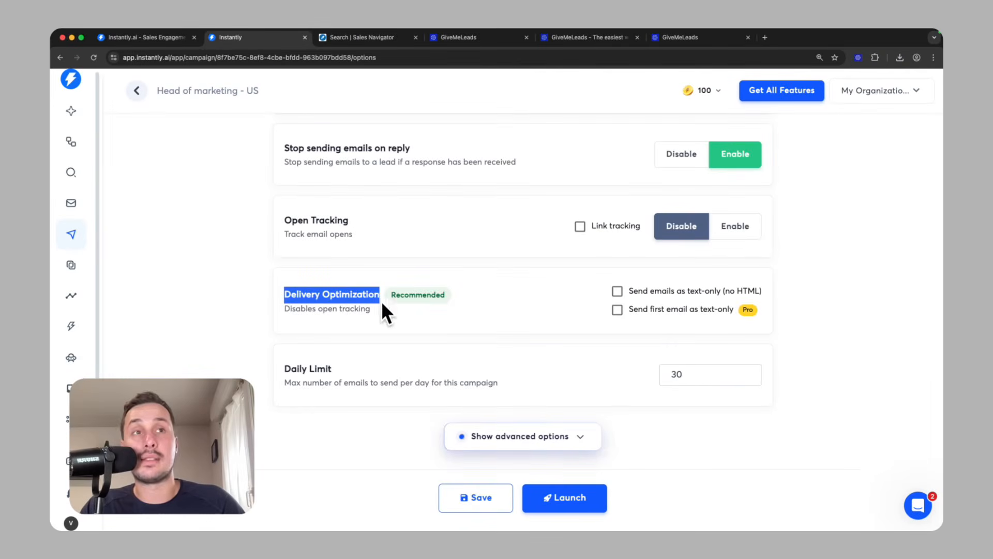
pyautogui.click(382, 304)
pyautogui.click(632, 294)
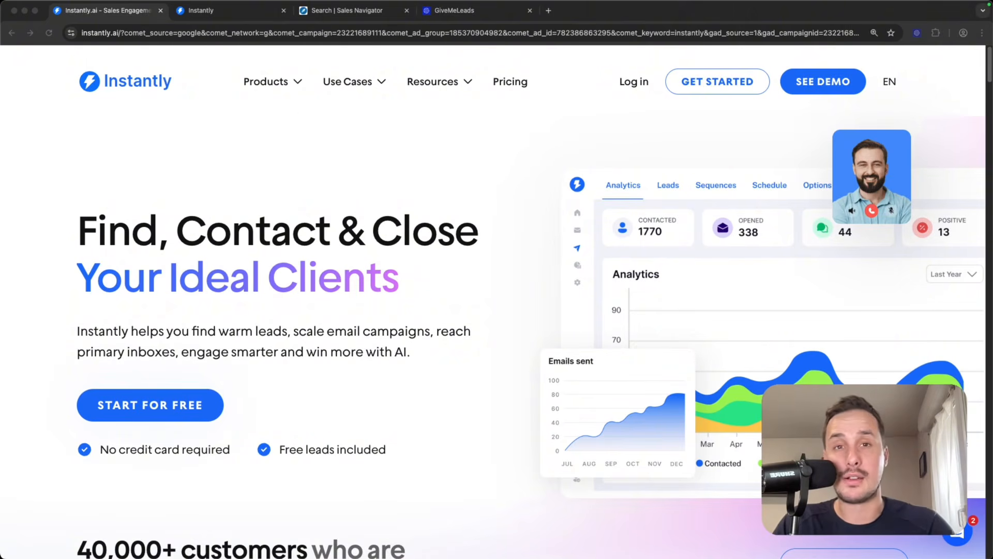
pyautogui.click(300, 115)
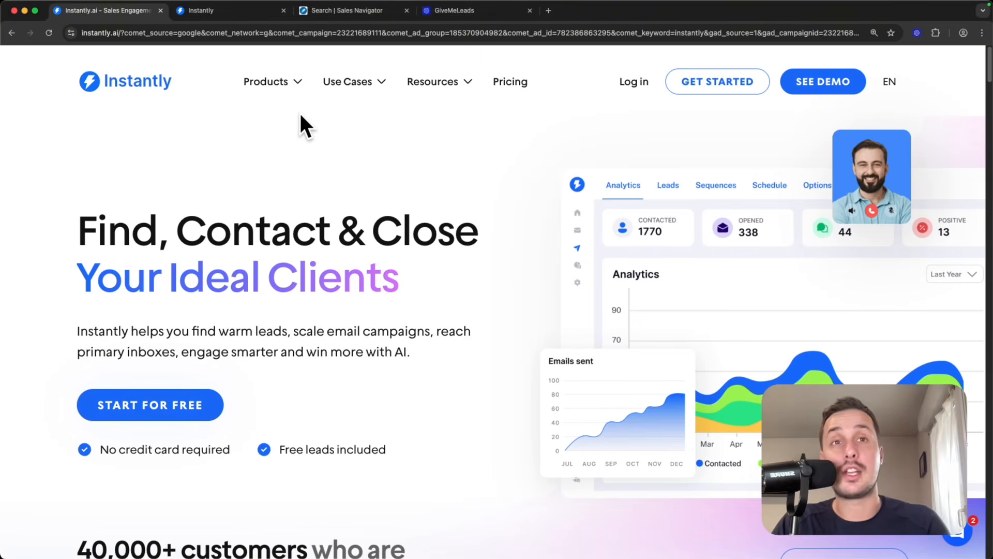
pyautogui.scroll(-2, 144, 429)
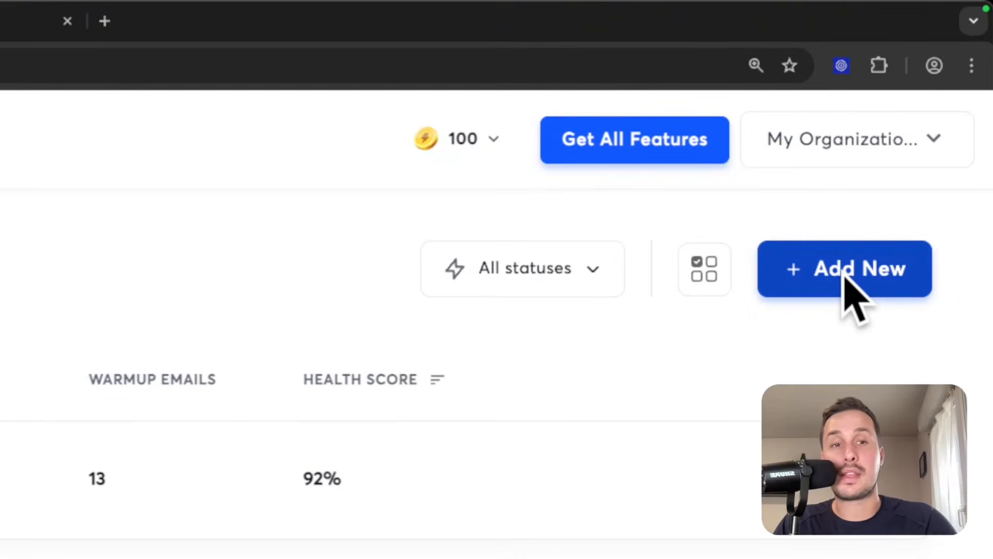
# Step: Review the pre-warmed, done-for-you and existing-account choices for adding an email account, and return to the account list
pyautogui.click(845, 274)
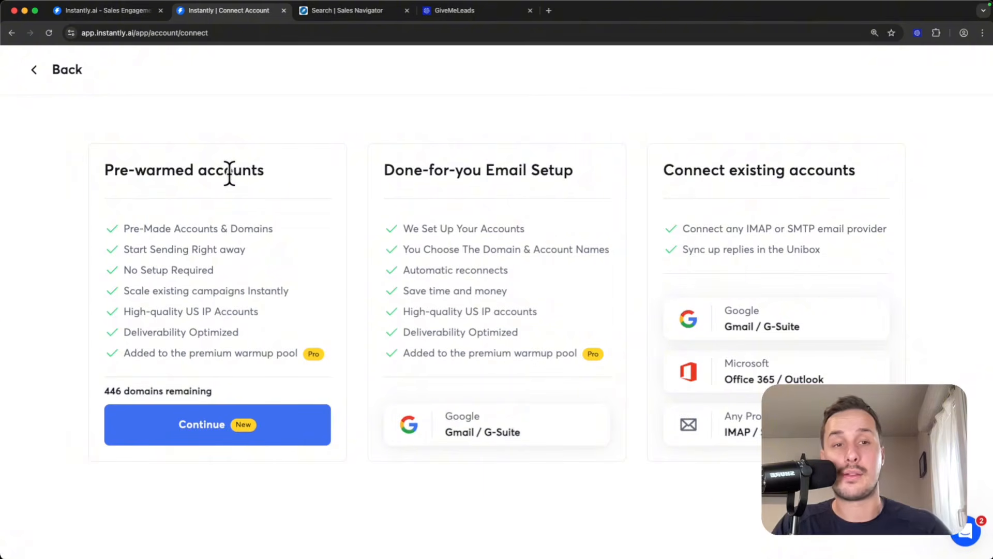
pyautogui.moveTo(381, 170); pyautogui.dragTo(583, 171)
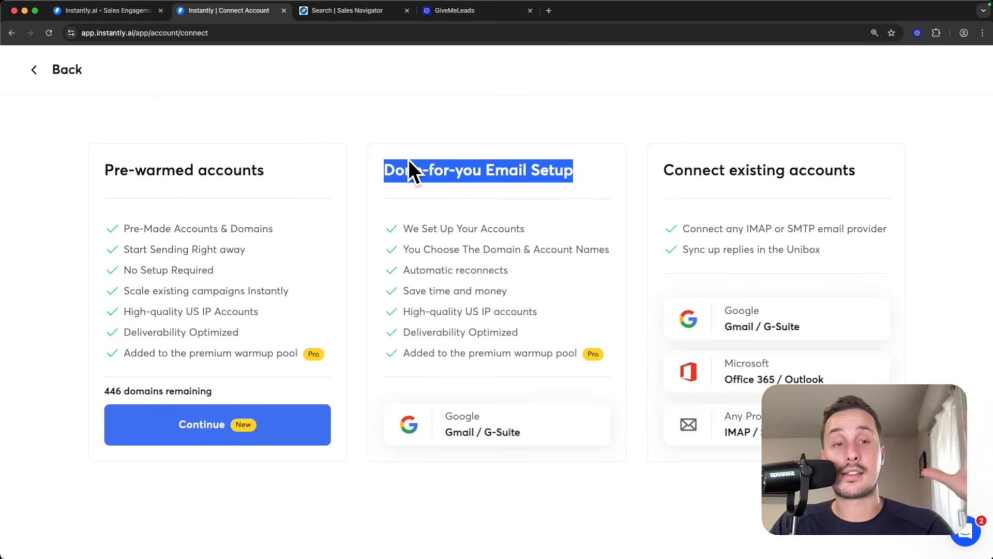
pyautogui.click(599, 160)
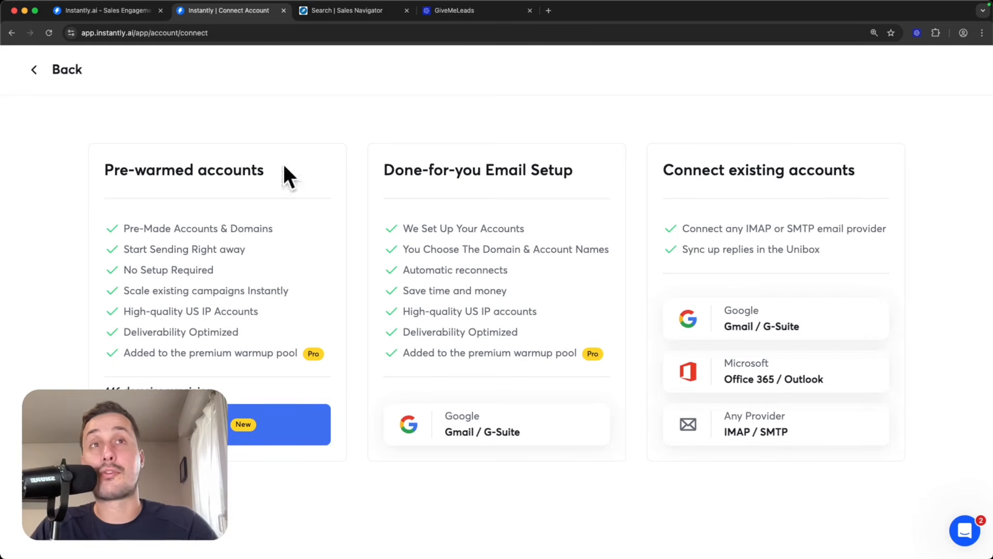
pyautogui.moveTo(112, 170); pyautogui.dragTo(275, 173)
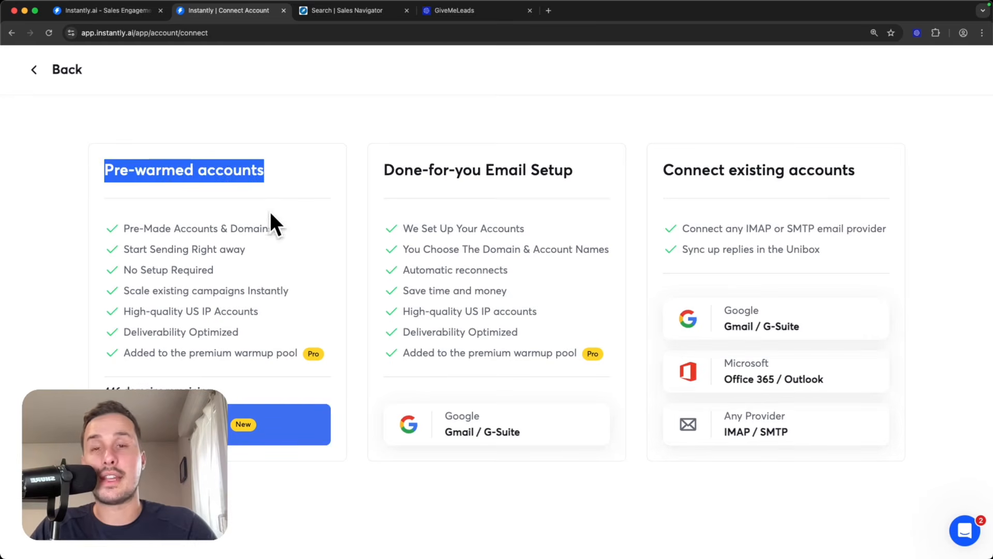
pyautogui.click(668, 168)
pyautogui.moveTo(668, 168); pyautogui.dragTo(881, 169)
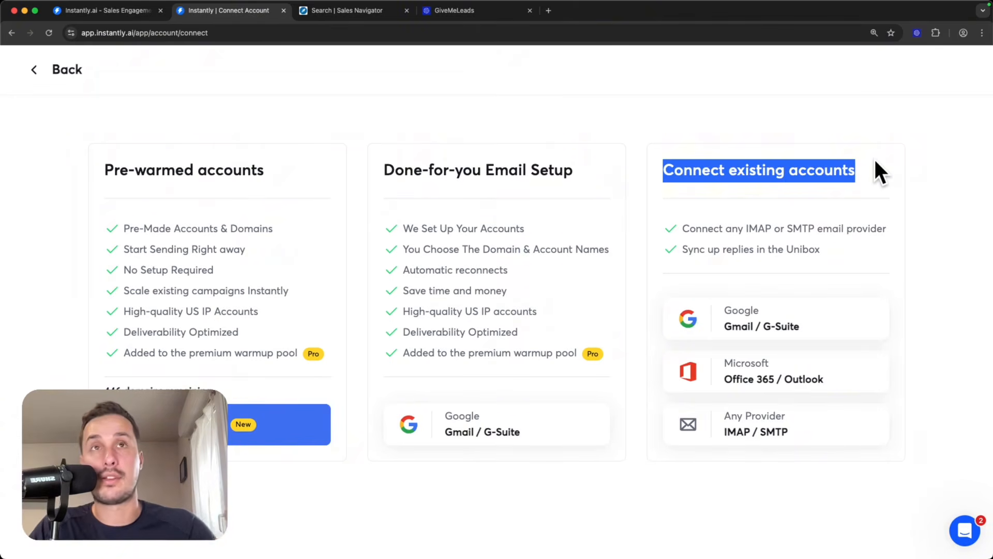
pyautogui.click(448, 120)
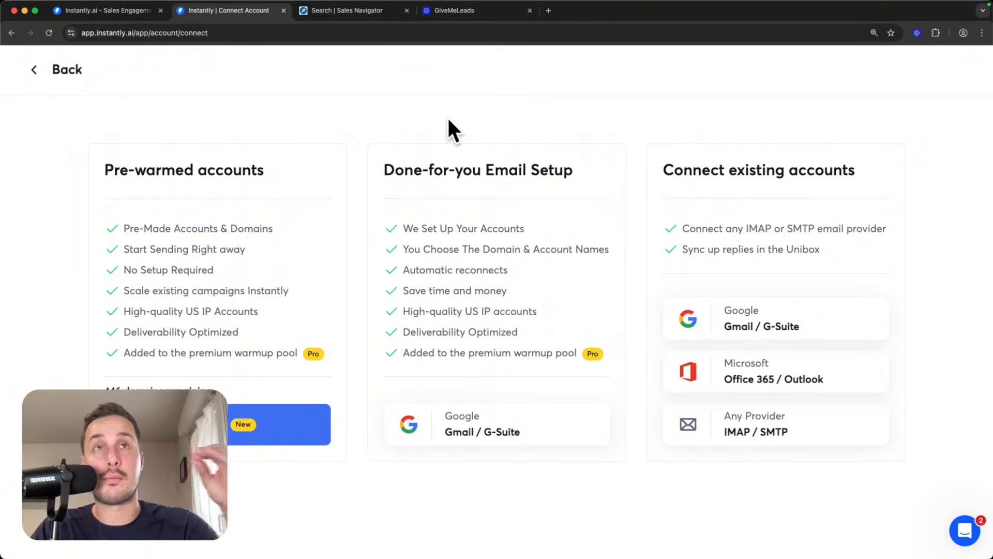
pyautogui.click(59, 64)
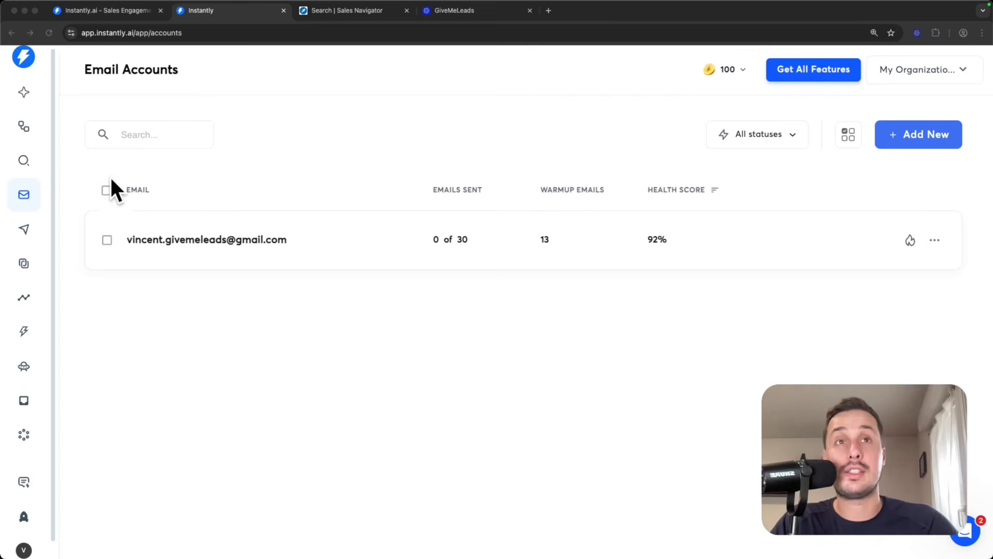
# Step: Select all email accounts in the list
pyautogui.click(106, 190)
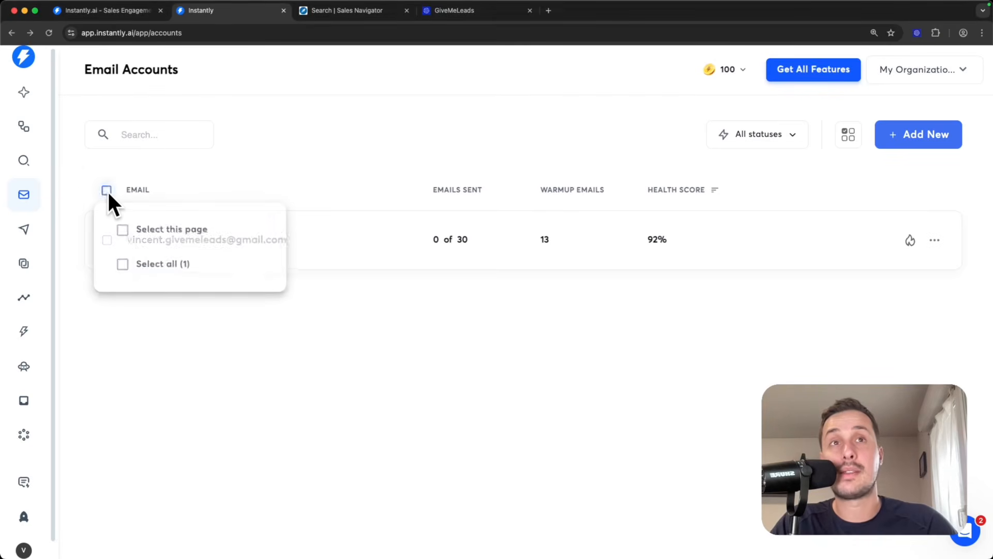
pyautogui.click(126, 263)
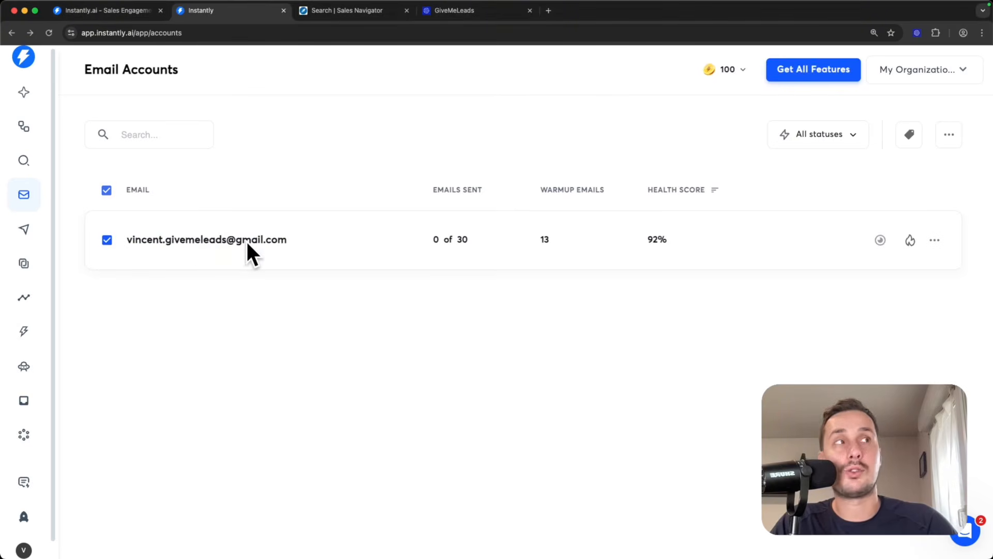
# Step: Open the listed Gmail account's details and enable its warmup
pyautogui.click(246, 240)
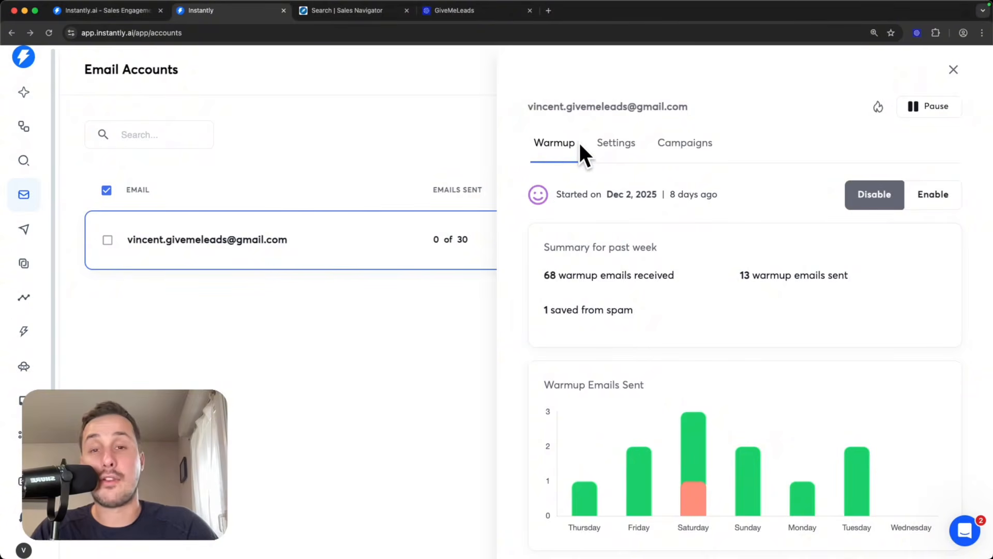
pyautogui.click(933, 196)
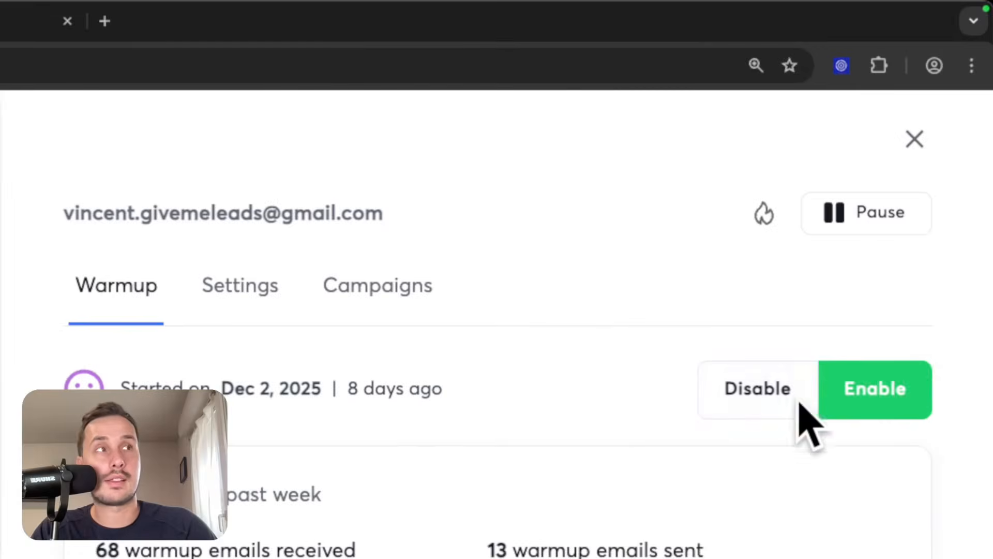
pyautogui.moveTo(434, 72); pyautogui.dragTo(519, 78)
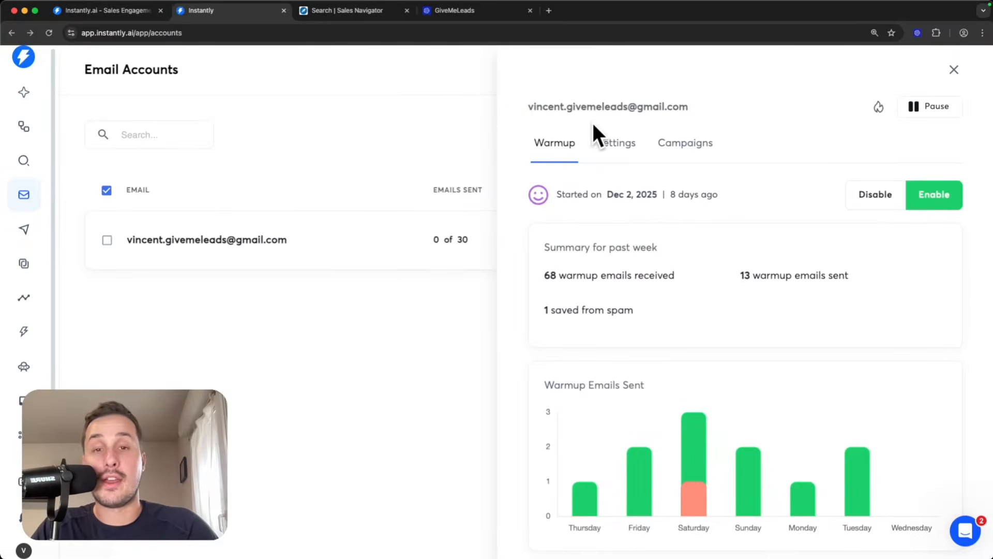
# Step: Open the email account's settings and review the sender name and signature
pyautogui.click(617, 143)
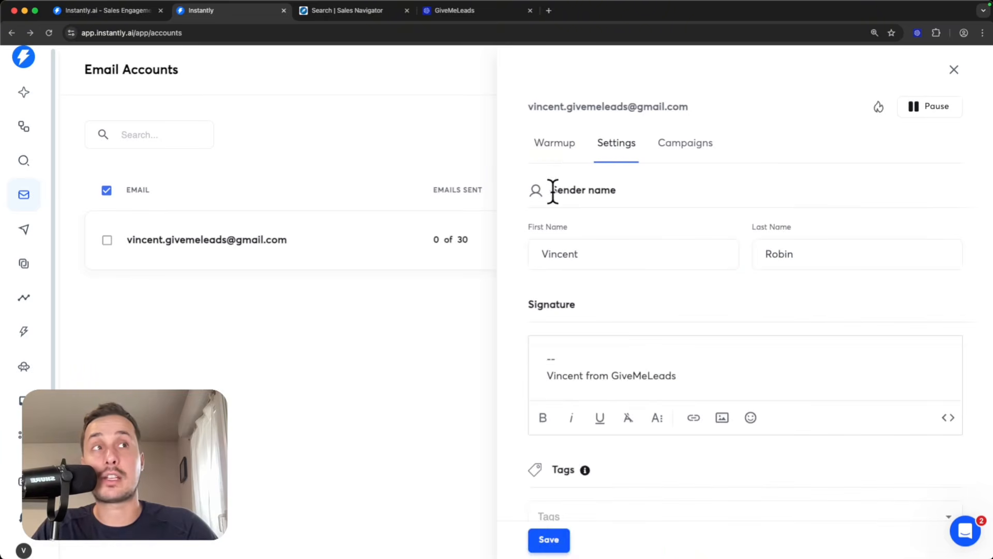
pyautogui.moveTo(556, 226); pyautogui.dragTo(823, 233)
pyautogui.scroll(-1, 682, 280)
pyautogui.scroll(-3, 682, 281)
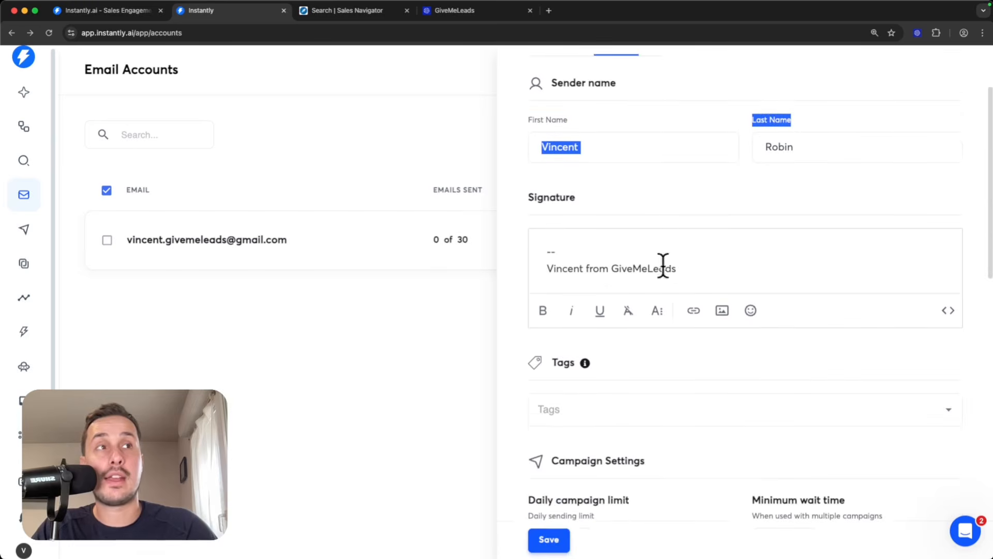
pyautogui.moveTo(527, 130); pyautogui.dragTo(567, 130)
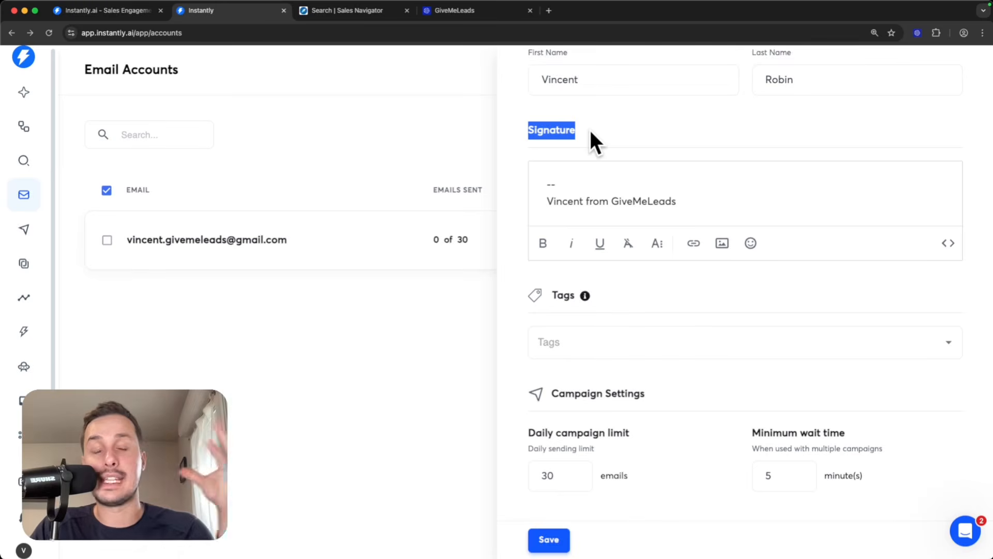
pyautogui.moveTo(526, 130); pyautogui.dragTo(587, 129)
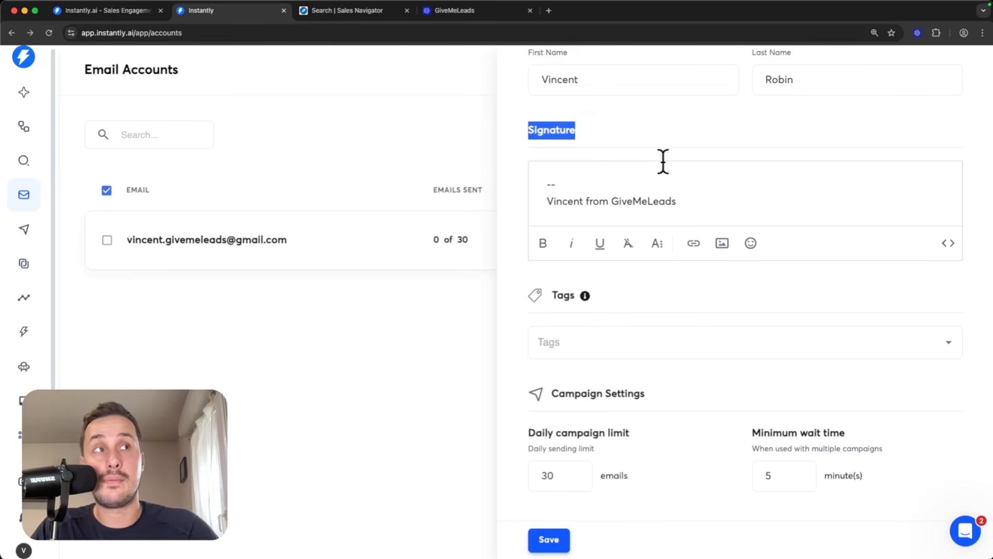
pyautogui.moveTo(548, 203); pyautogui.dragTo(622, 204)
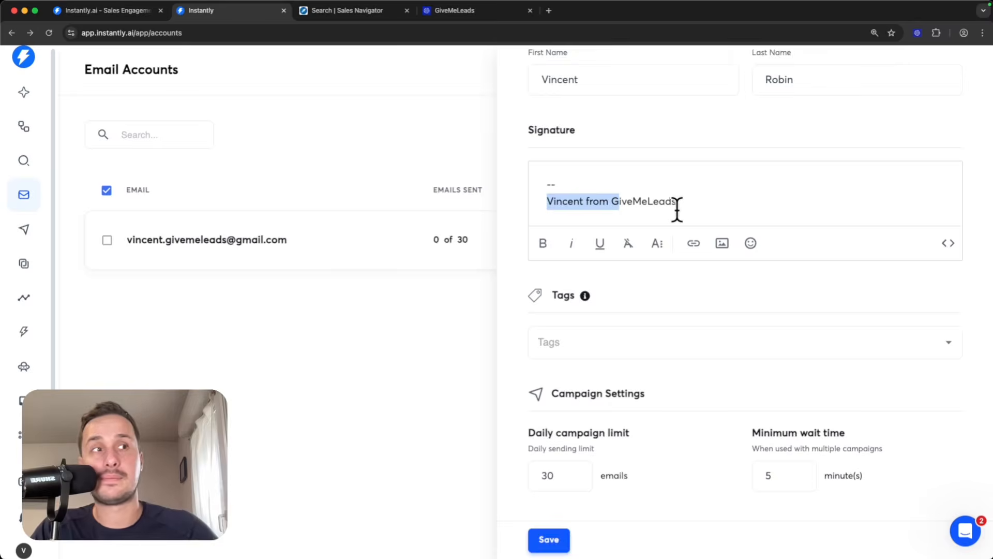
# Step: Examine the daily campaign limit in the account's campaign settings
pyautogui.scroll(-6, 613, 178)
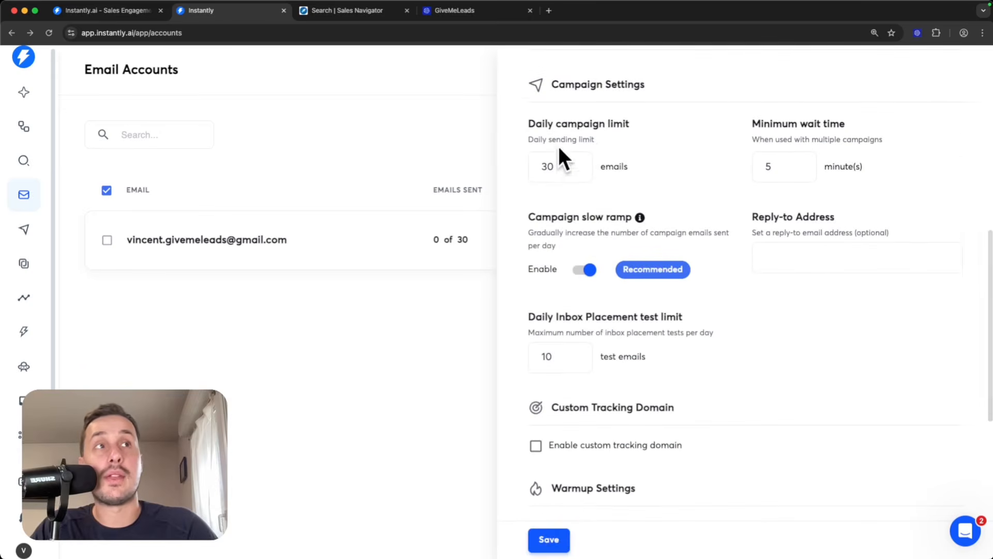
pyautogui.moveTo(522, 124); pyautogui.dragTo(614, 125)
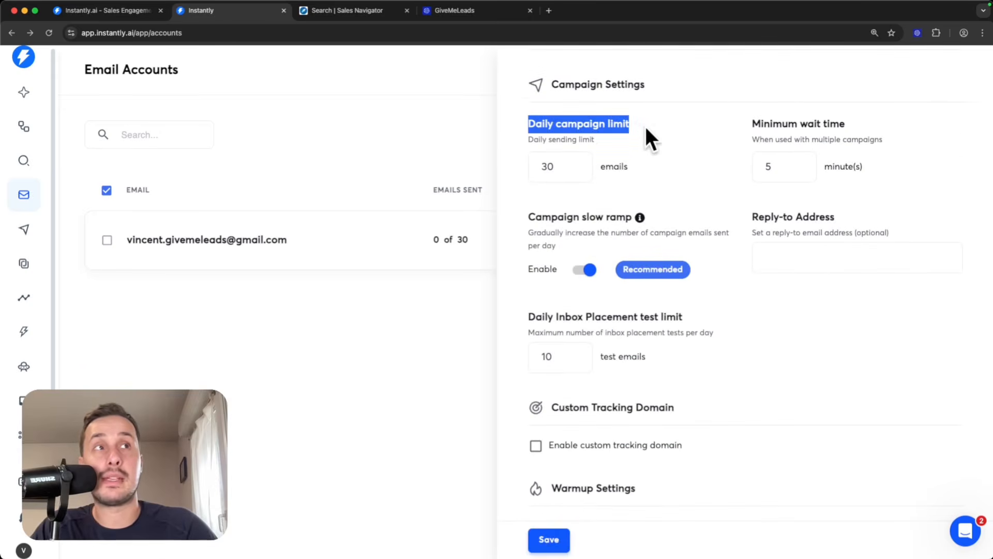
pyautogui.doubleClick(613, 166)
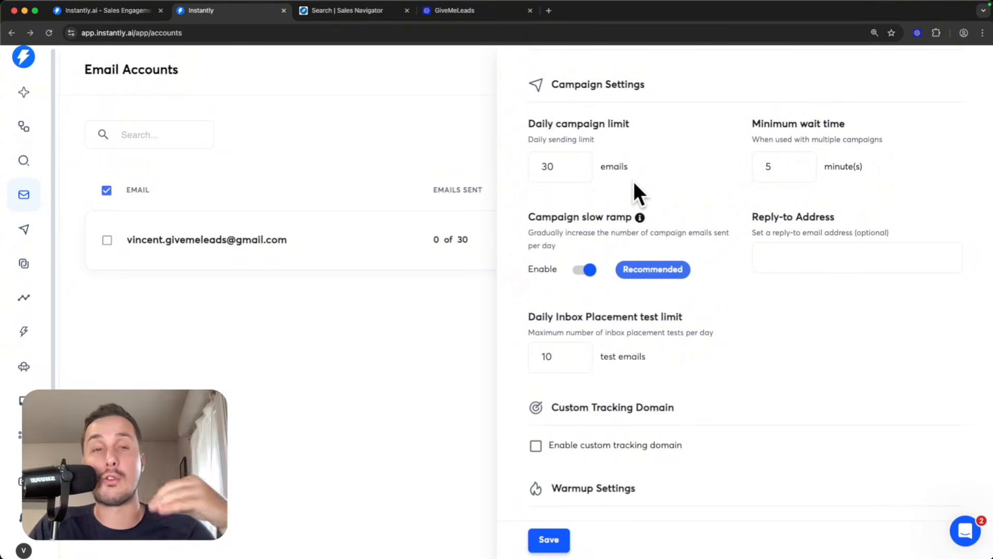
pyautogui.click(571, 170)
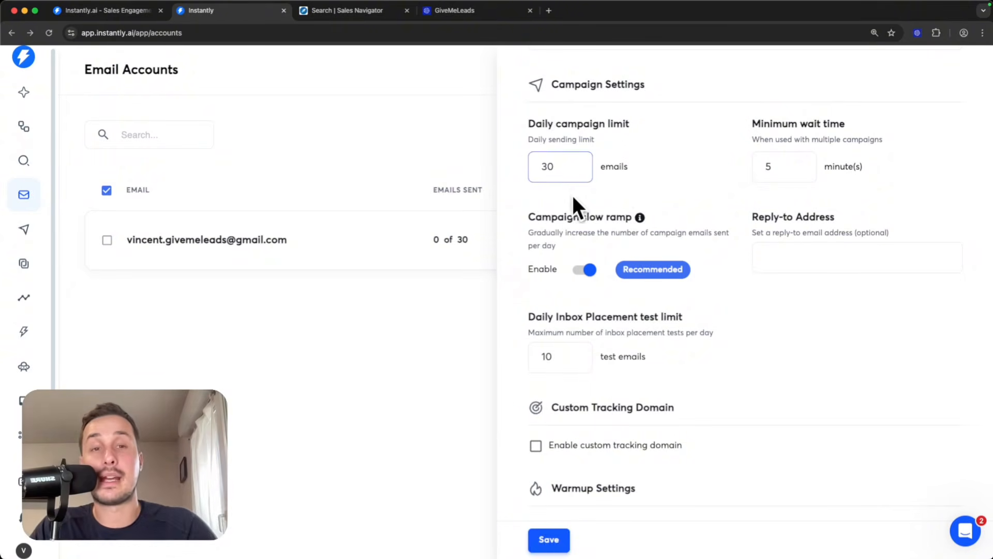
pyautogui.moveTo(571, 171); pyautogui.dragTo(527, 168)
pyautogui.click(649, 189)
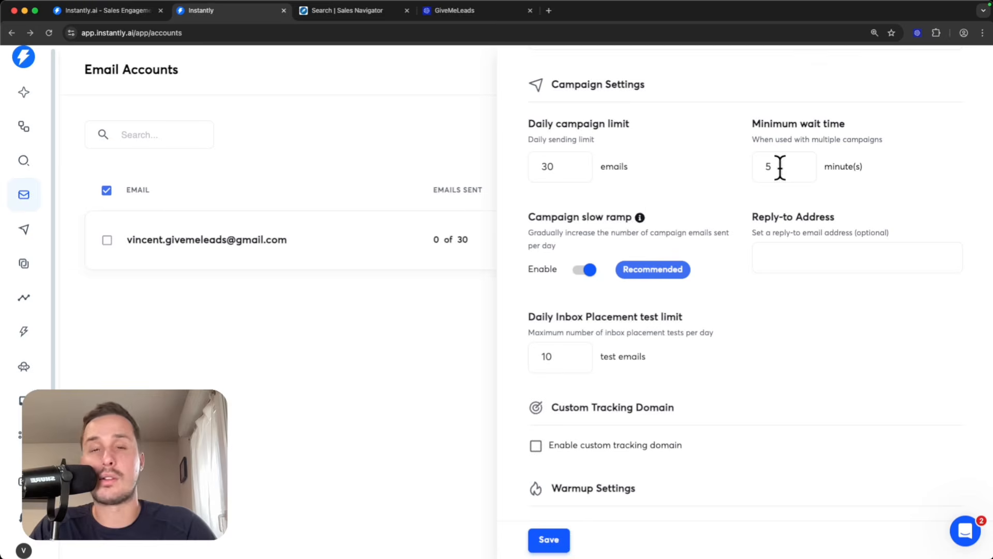
# Step: Examine the campaign slow ramp and reply-to address options in the account's campaign settings
pyautogui.scroll(-3, 778, 181)
pyautogui.moveTo(528, 97); pyautogui.dragTo(580, 100)
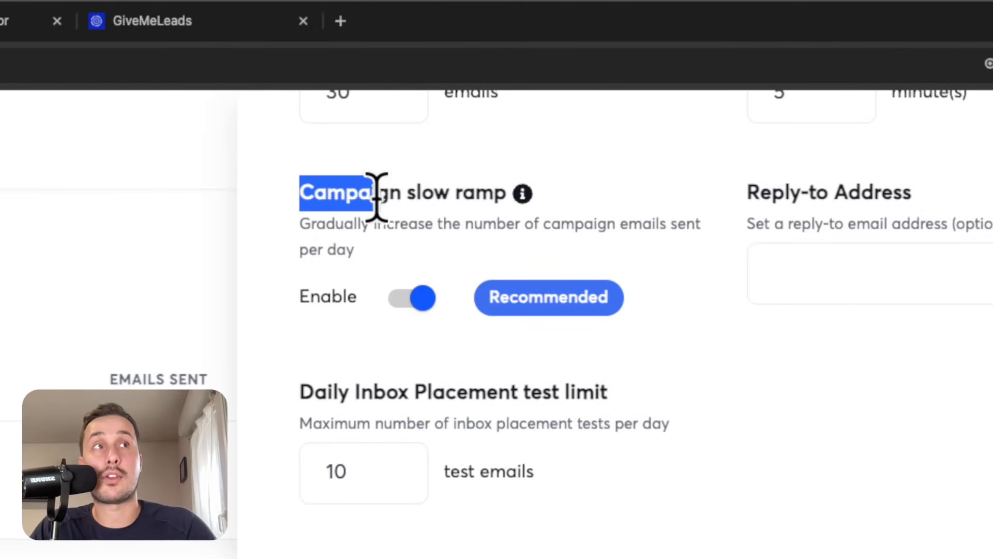
pyautogui.moveTo(402, 201); pyautogui.dragTo(501, 209)
pyautogui.click(333, 186)
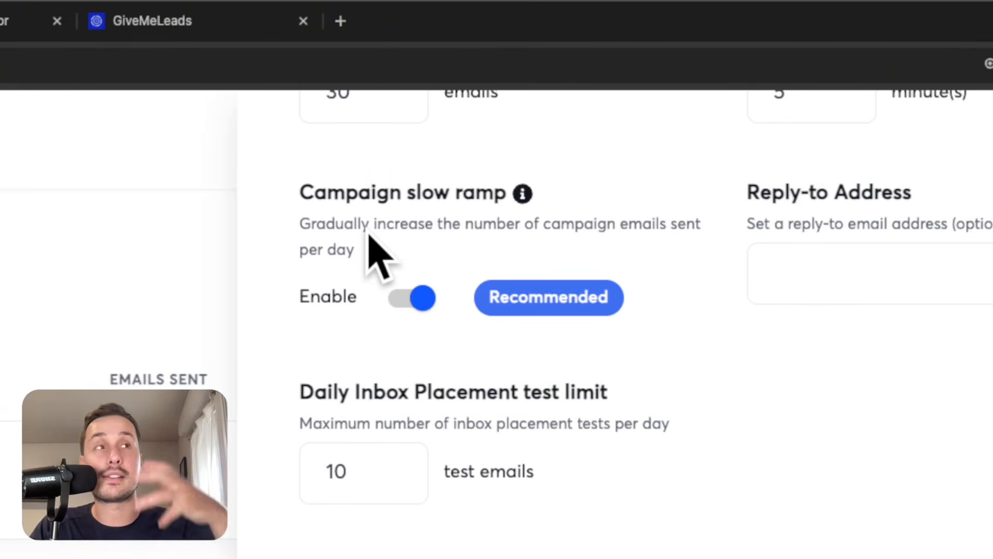
pyautogui.scroll(2, 396, 254)
pyautogui.moveTo(377, 166); pyautogui.dragTo(317, 166)
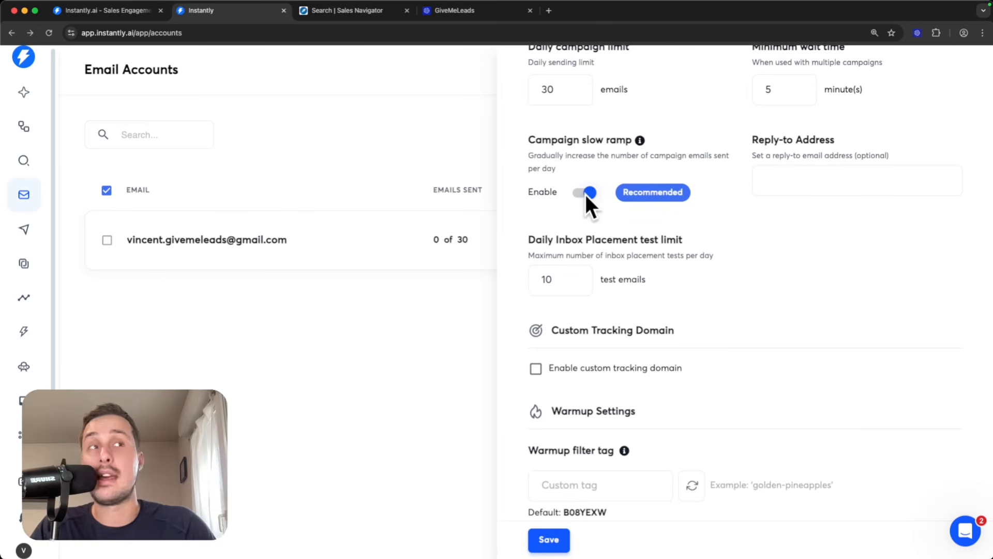
pyautogui.moveTo(745, 140); pyautogui.dragTo(848, 138)
pyautogui.click(848, 139)
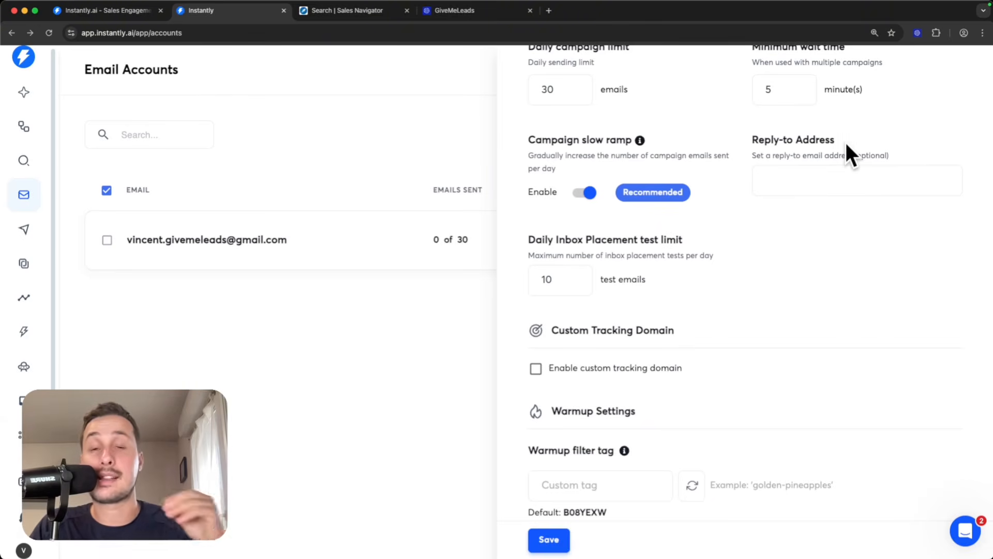
pyautogui.scroll(-5, 846, 141)
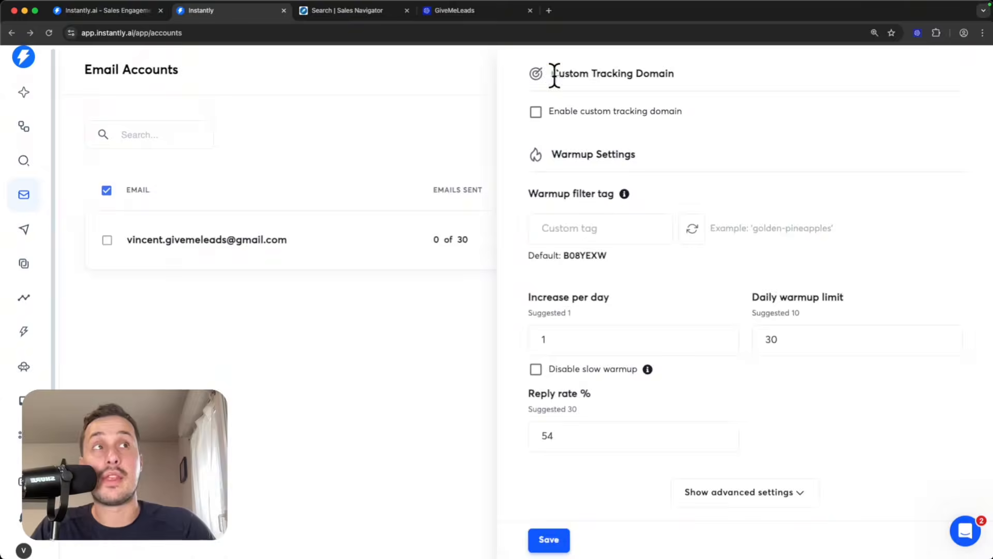
# Step: Examine the custom tracking domain option in the email account's settings
pyautogui.moveTo(557, 73); pyautogui.dragTo(592, 73)
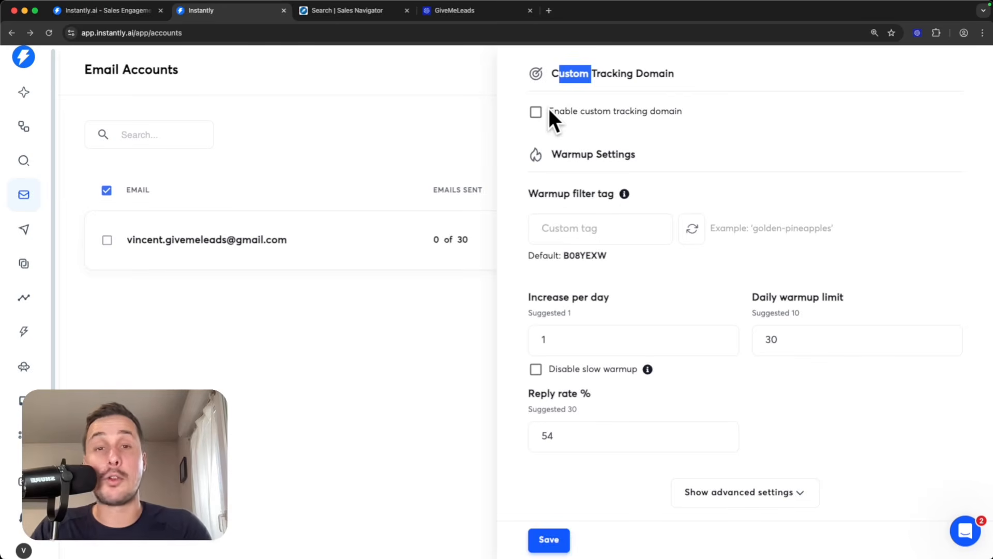
pyautogui.click(571, 81)
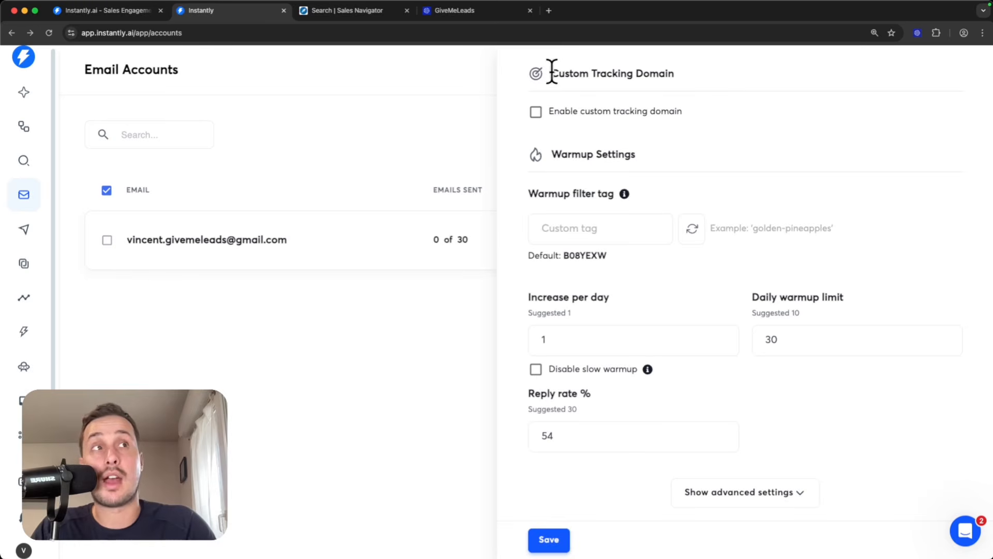
pyautogui.moveTo(550, 72); pyautogui.dragTo(684, 78)
pyautogui.click(719, 77)
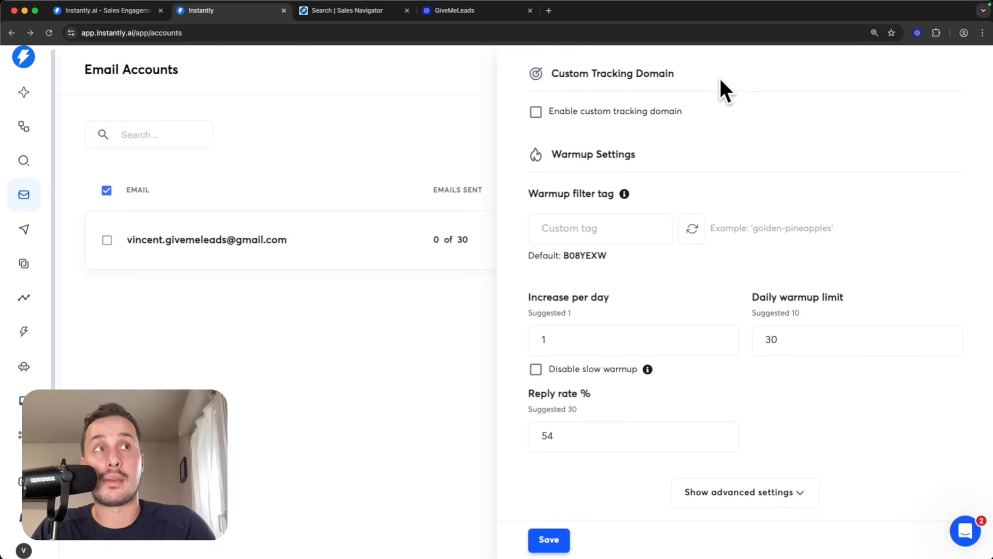
# Step: Examine the daily increase and daily warmup limit in the email account's warmup settings
pyautogui.scroll(-1, 630, 129)
pyautogui.moveTo(654, 133); pyautogui.dragTo(532, 129)
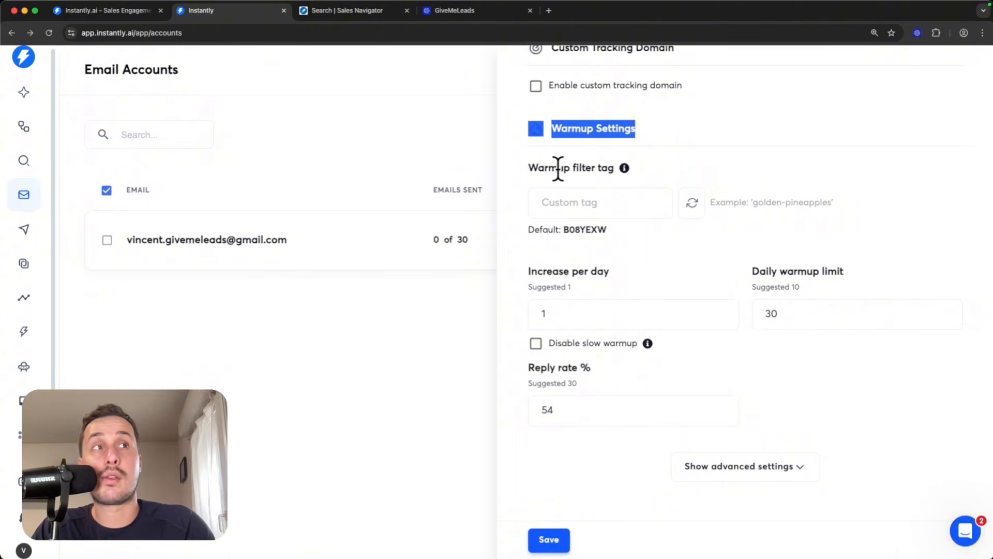
pyautogui.moveTo(527, 272); pyautogui.dragTo(602, 276)
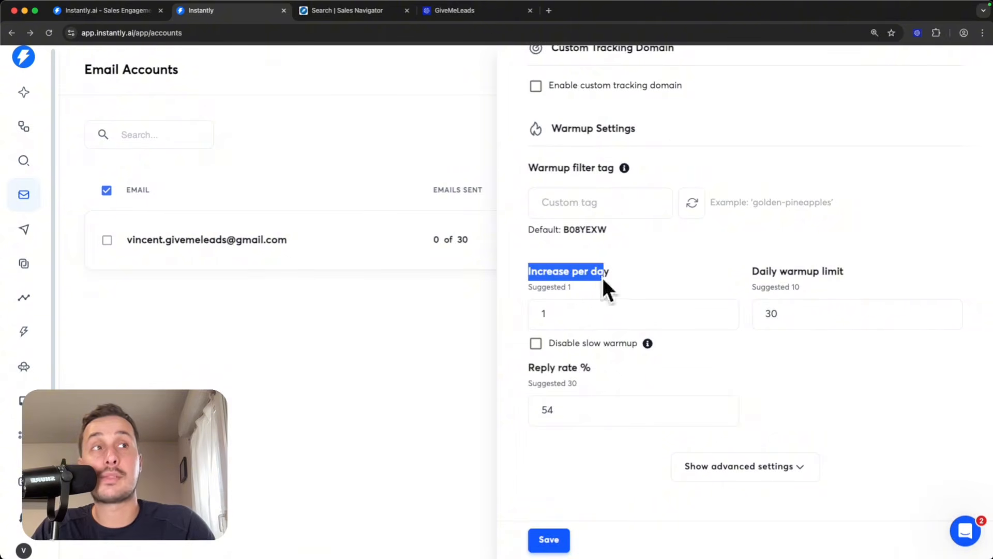
pyautogui.click(572, 310)
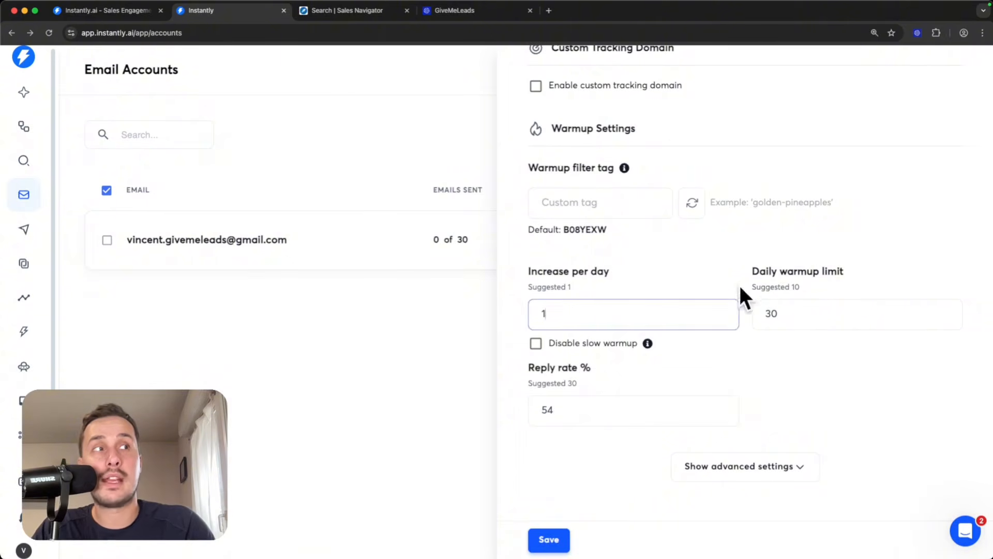
pyautogui.moveTo(752, 271); pyautogui.dragTo(865, 274)
pyautogui.click(801, 292)
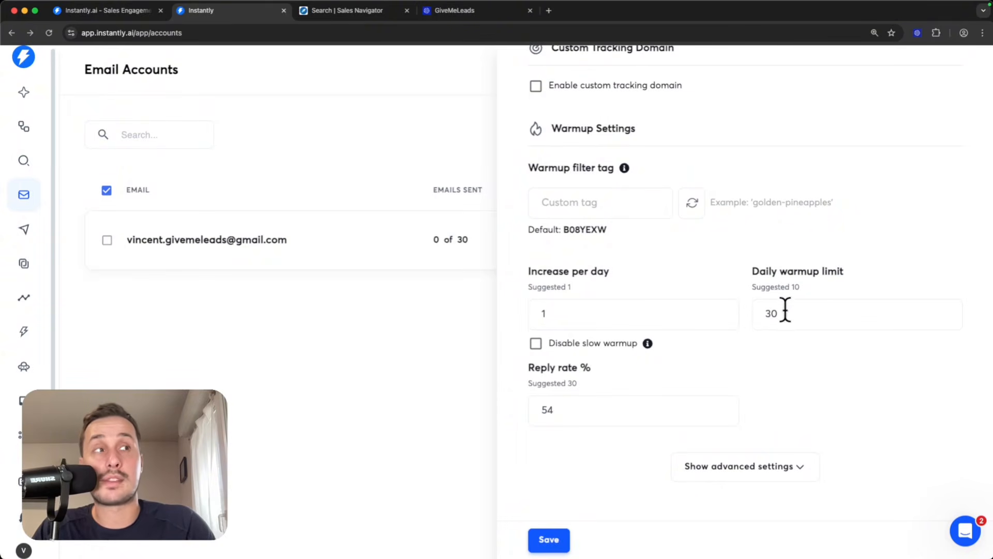
pyautogui.doubleClick(786, 312)
pyautogui.click(730, 361)
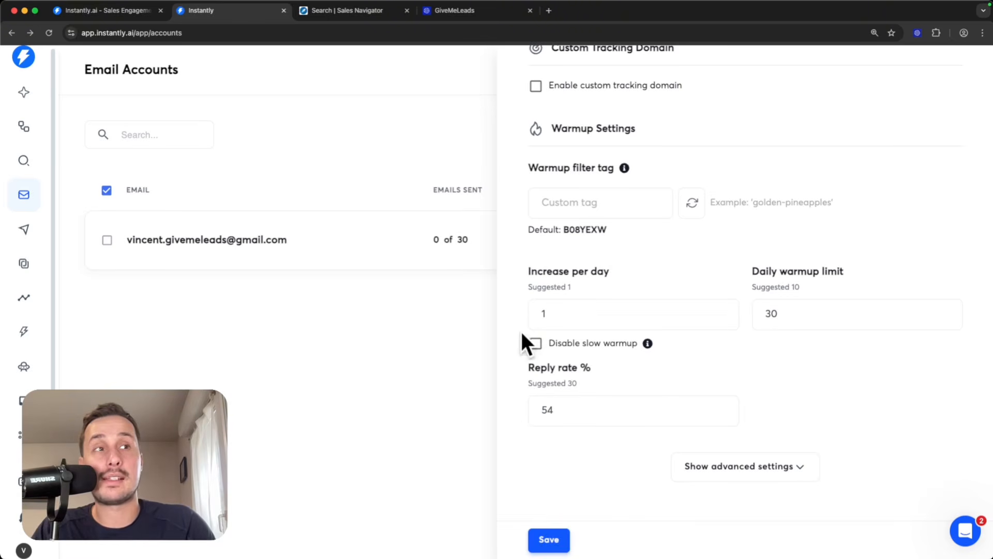
# Step: Set the warmup reply rate to 50% and save the email account's settings
pyautogui.moveTo(529, 369); pyautogui.dragTo(600, 379)
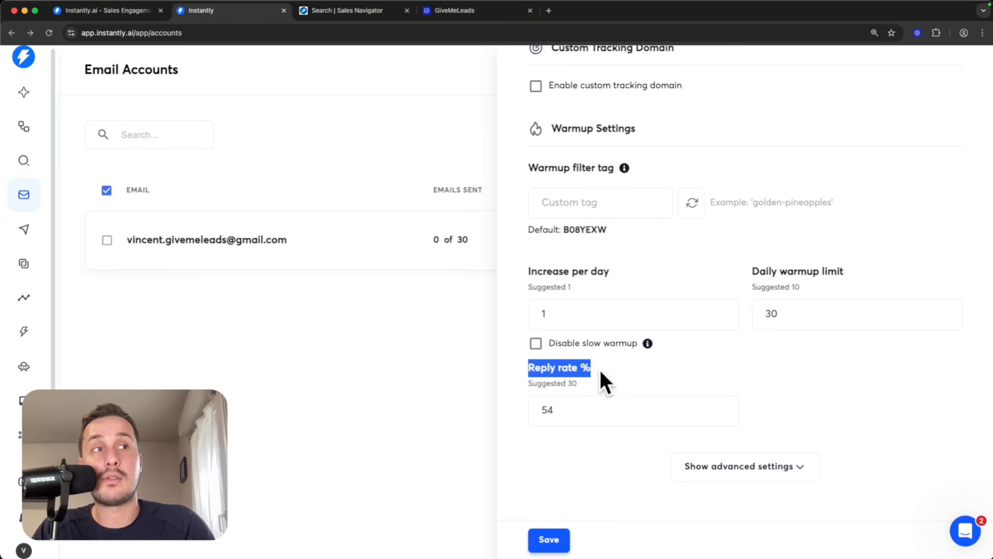
pyautogui.doubleClick(595, 404)
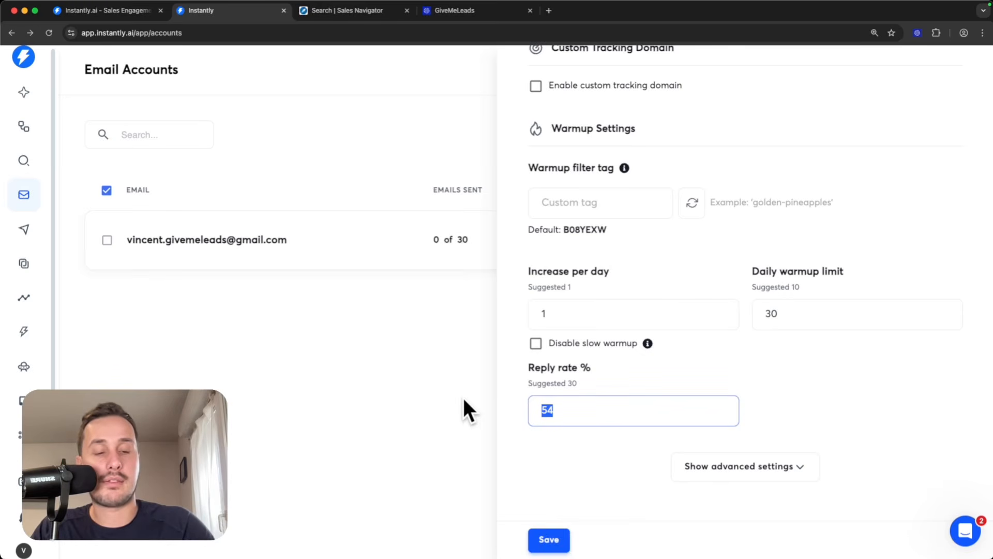
pyautogui.write('50')
pyautogui.click(809, 446)
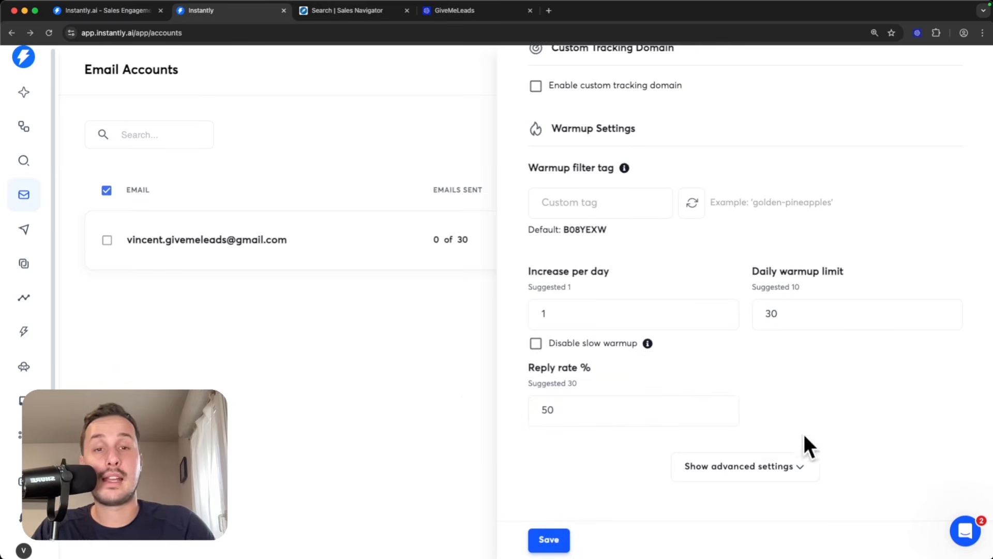
pyautogui.click(550, 541)
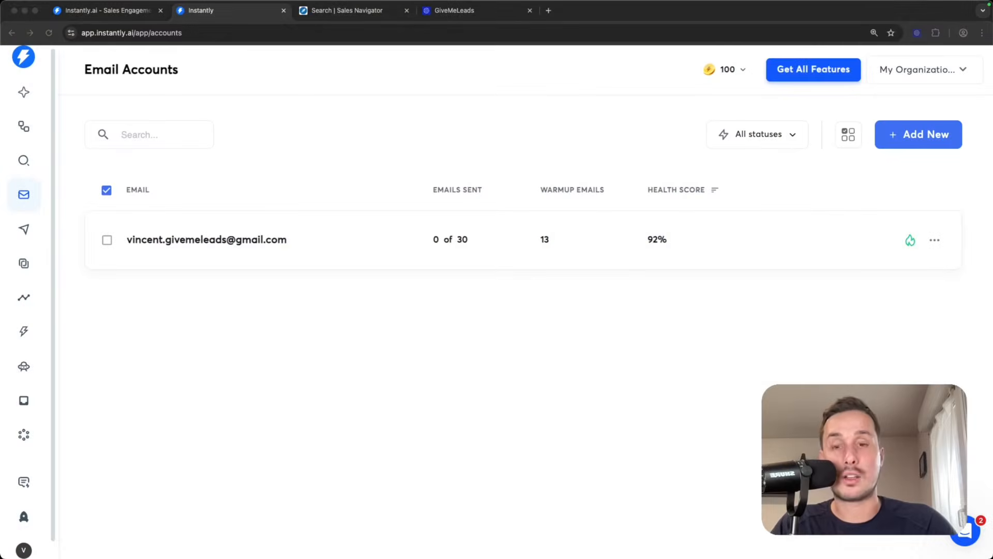
# Step: Create a new campaign named "Head of marketing - US"
pyautogui.click(580, 364)
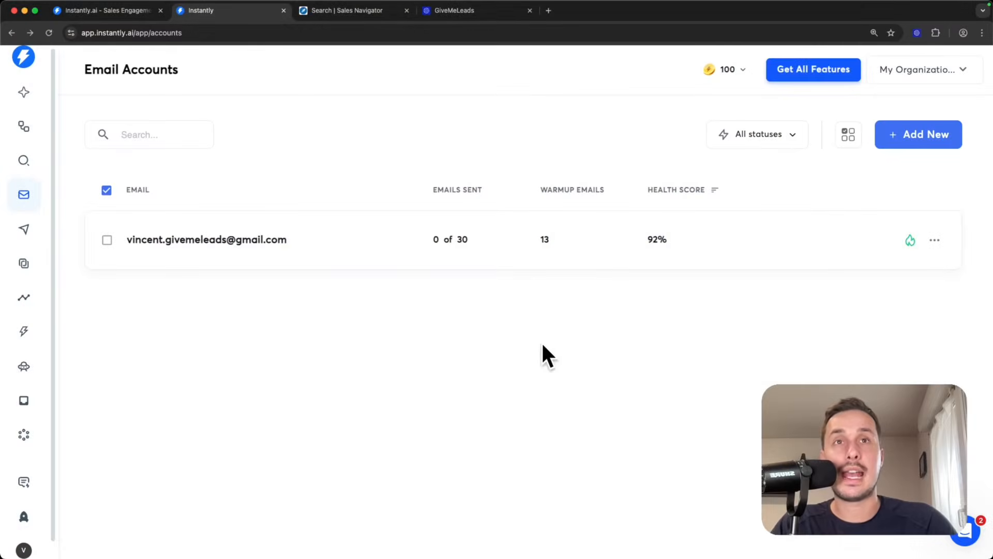
pyautogui.click(29, 228)
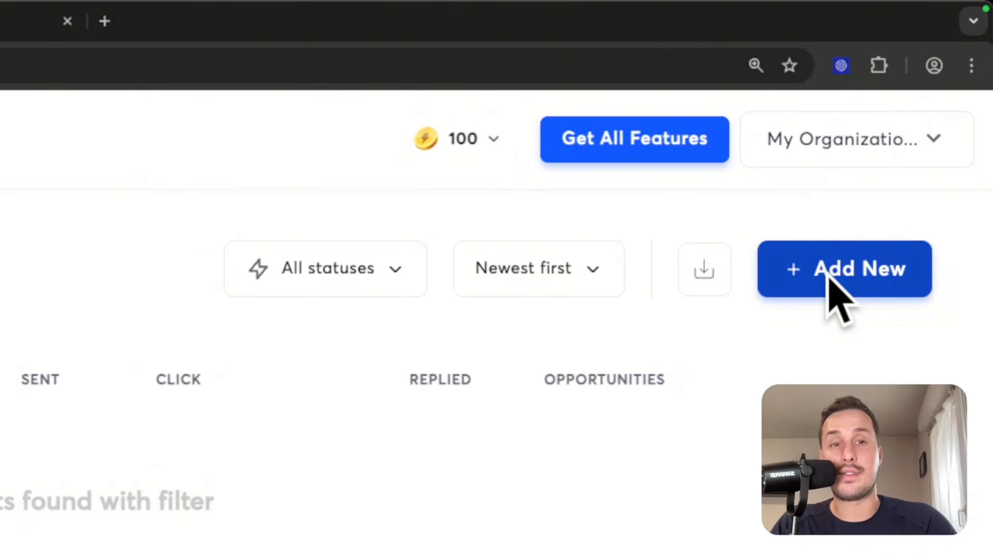
pyautogui.click(828, 275)
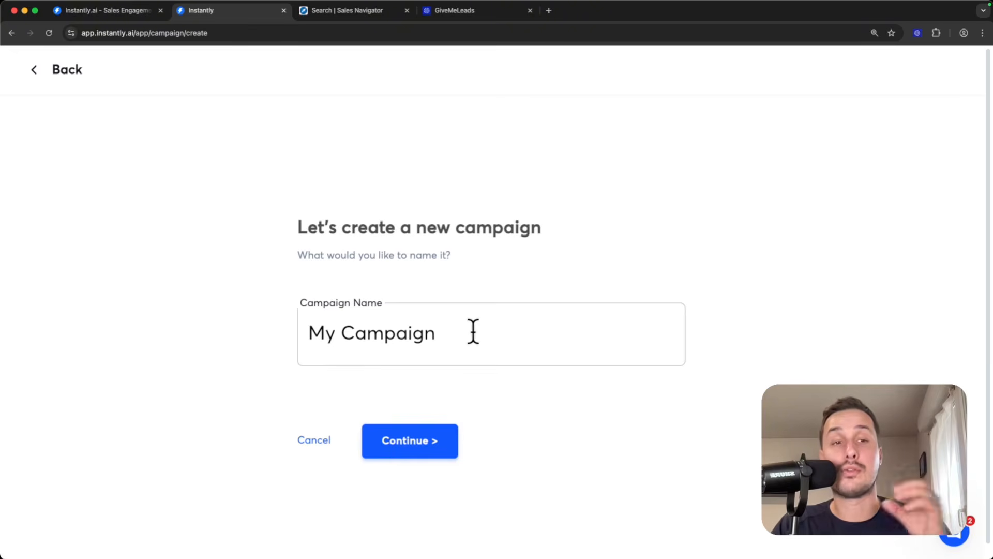
pyautogui.moveTo(474, 331); pyautogui.dragTo(182, 354)
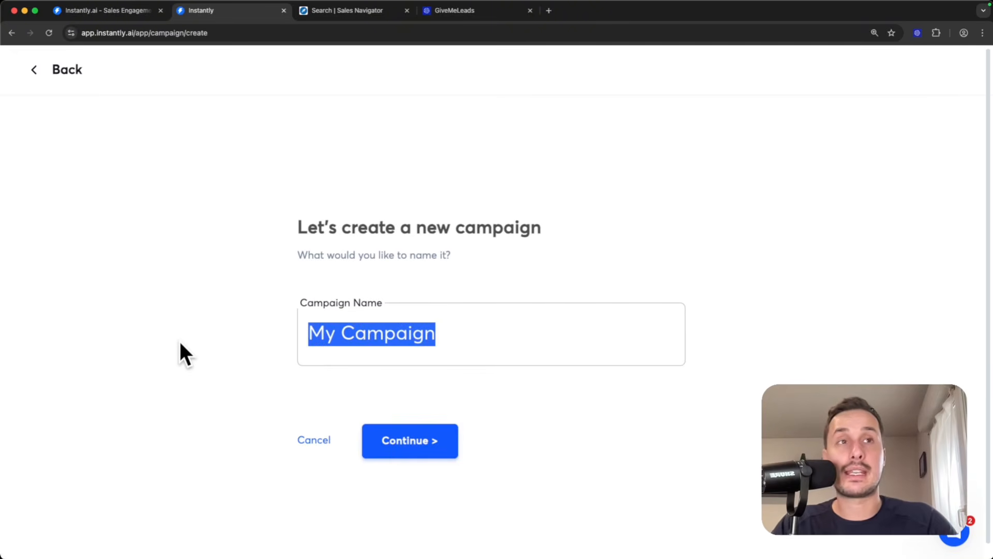
pyautogui.write('Head of ')
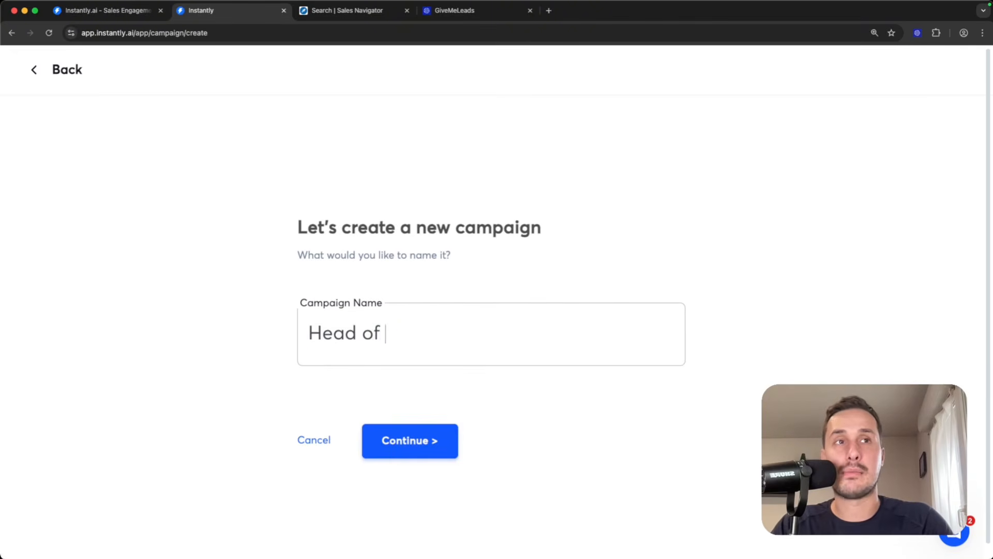
pyautogui.write('marketing ')
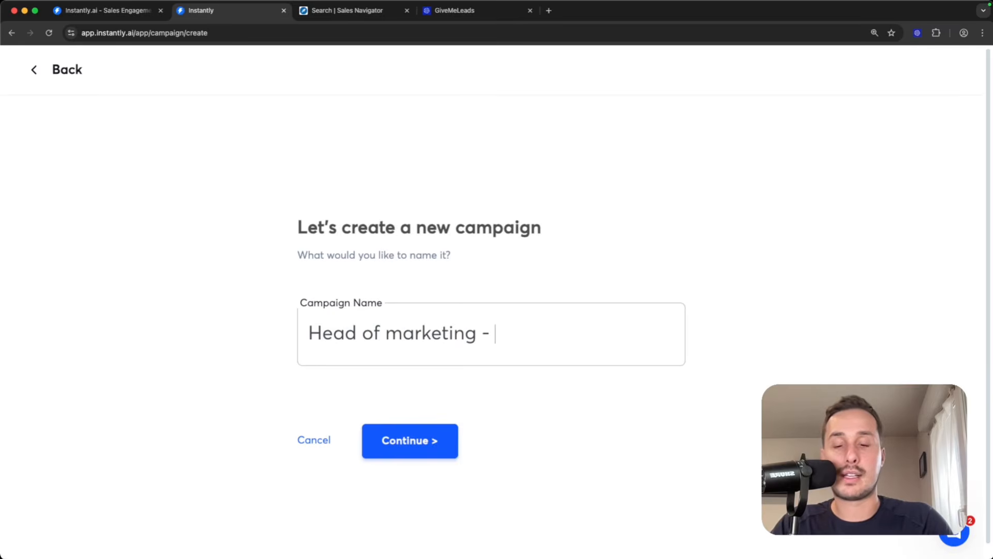
pyautogui.write('- US')
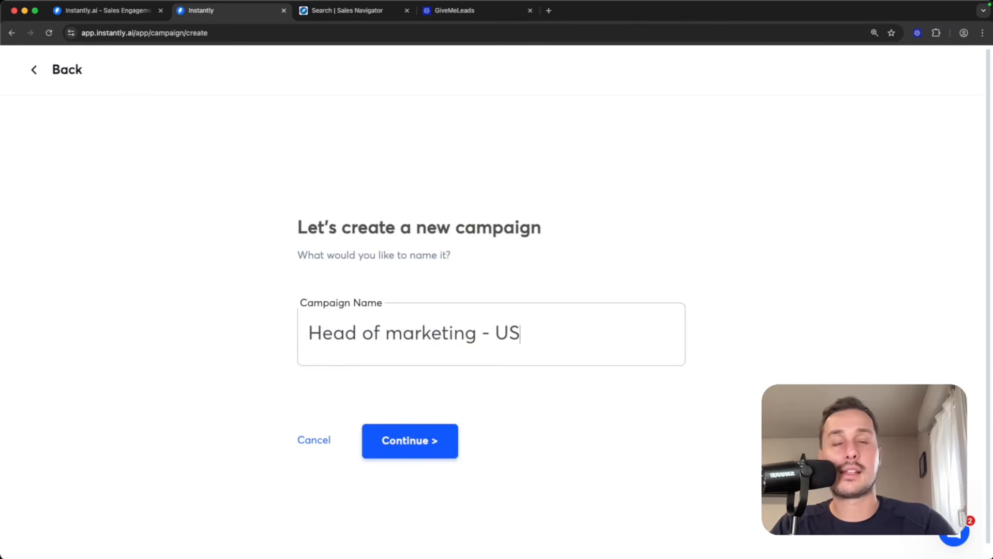
pyautogui.moveTo(548, 339); pyautogui.dragTo(36, 340)
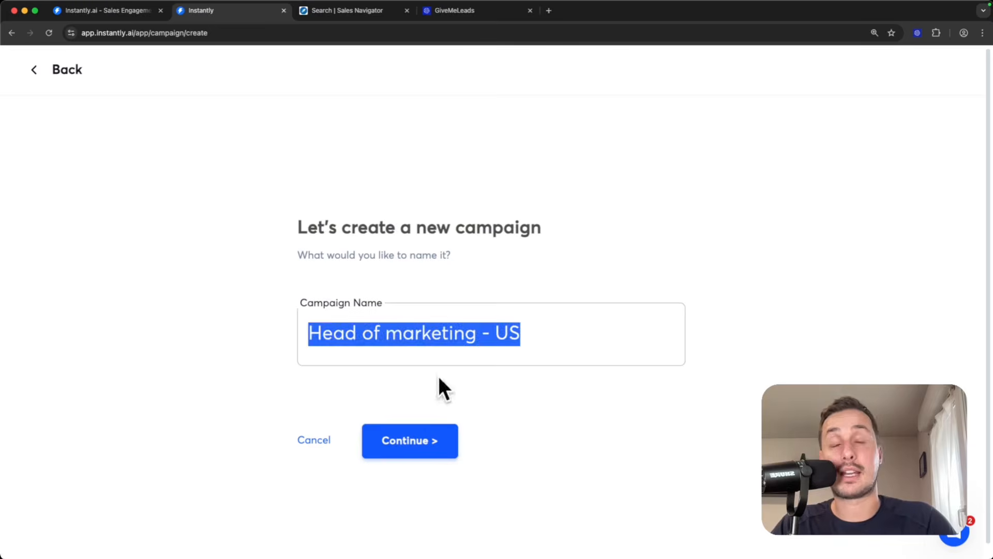
pyautogui.click(532, 405)
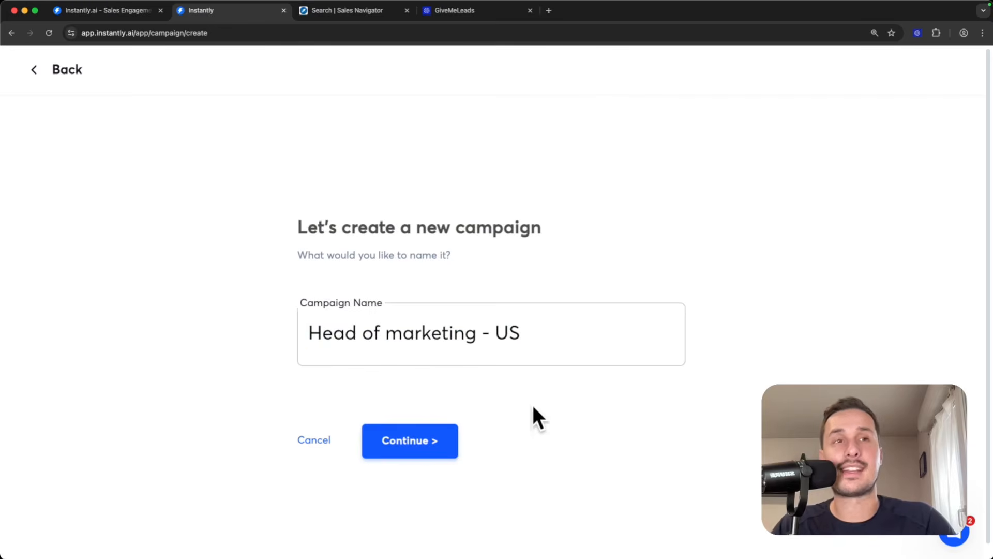
pyautogui.click(429, 444)
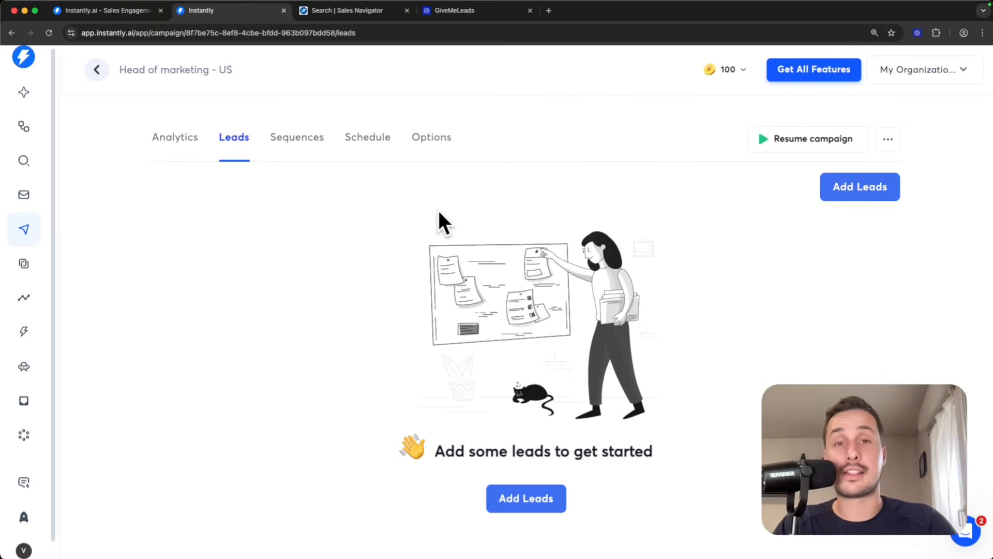
# Step: Open the campaign's options for adding leads, and switch to LinkedIn Sales Navigator to review its lead search filters
pyautogui.click(849, 187)
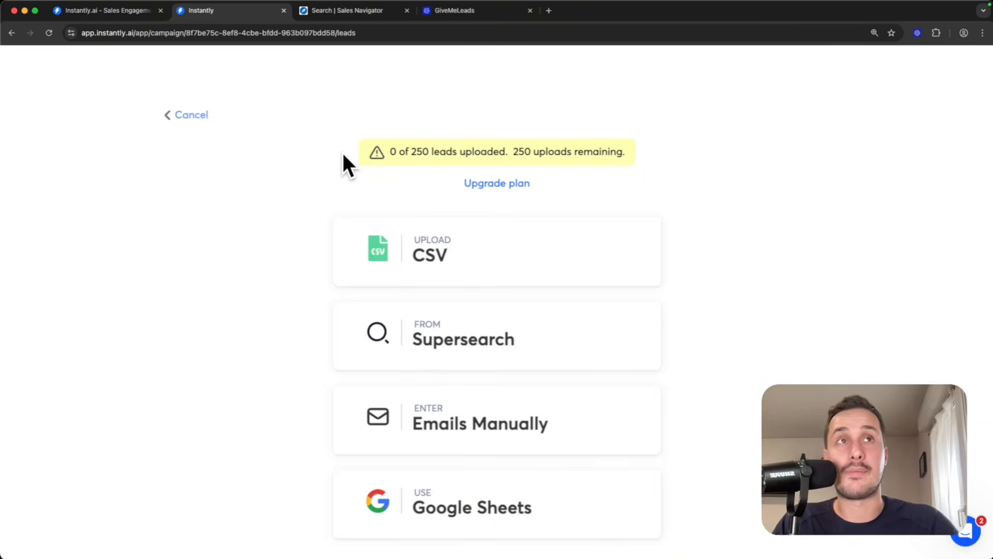
pyautogui.click(347, 10)
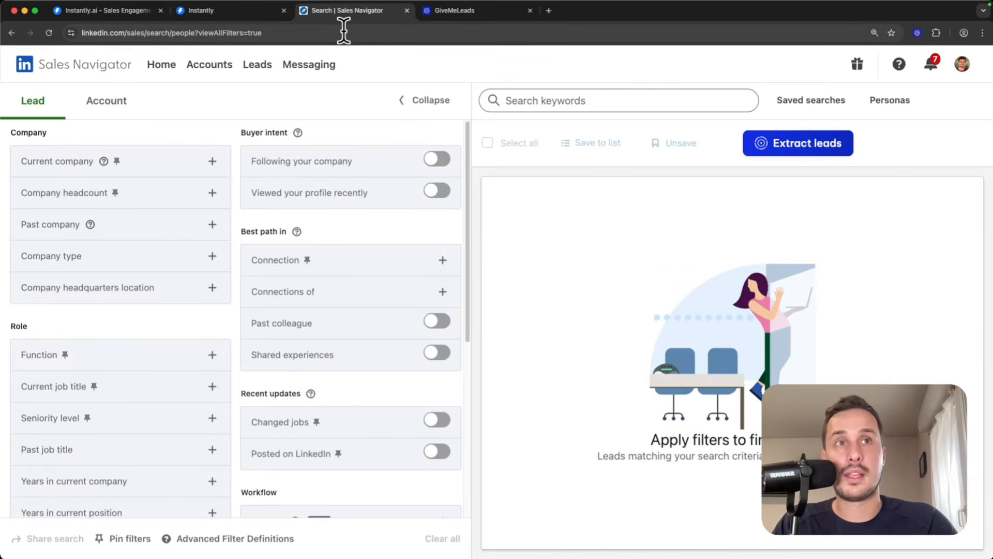
pyautogui.scroll(-5, 184, 181)
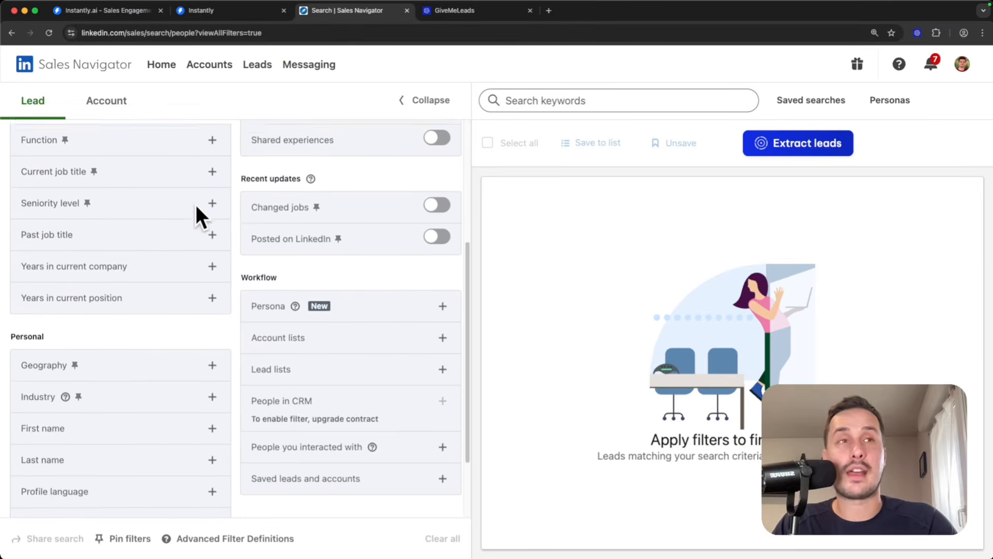
pyautogui.scroll(-2, 195, 204)
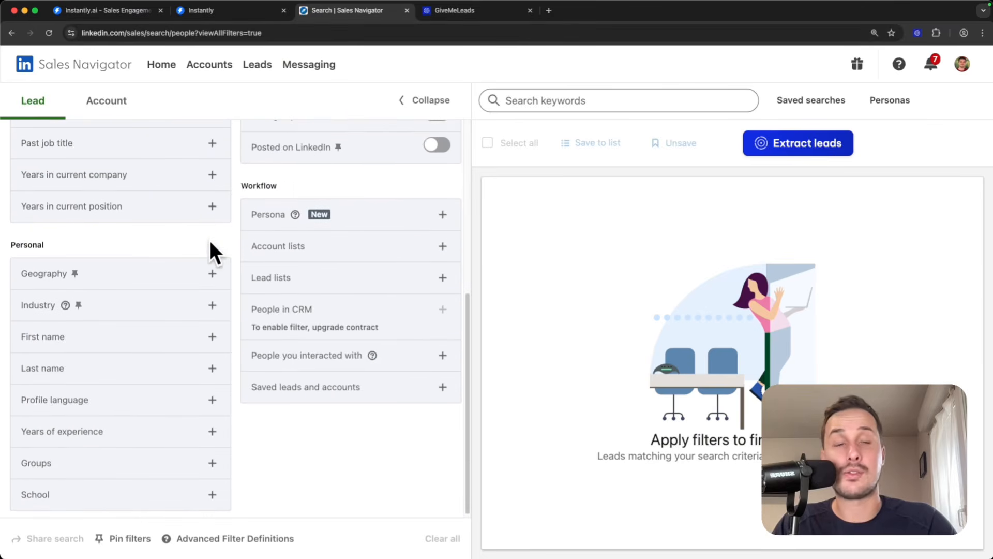
pyautogui.scroll(7, 210, 240)
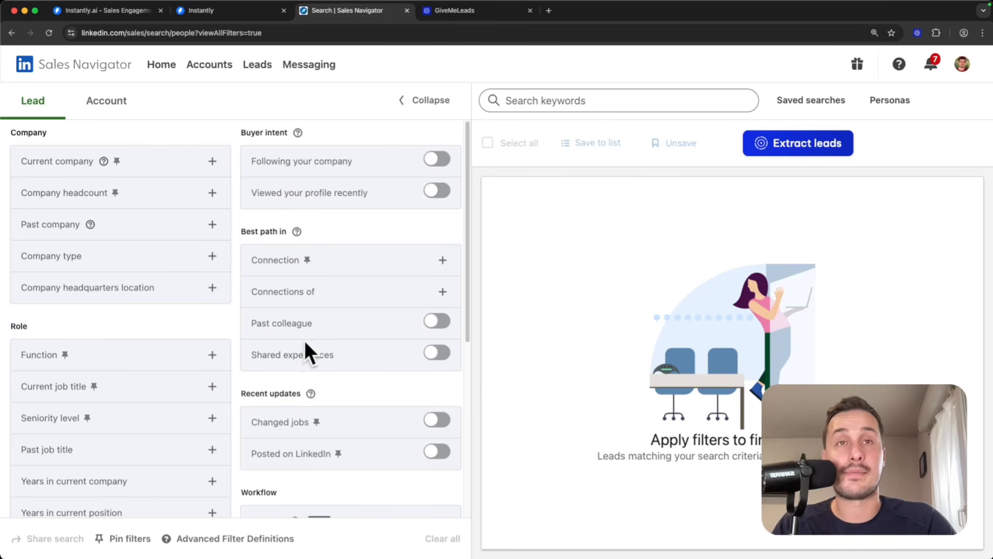
# Step: Filter the lead search by the exact current job title "head of sales" and look through the matching leads
pyautogui.scroll(-4, 213, 220)
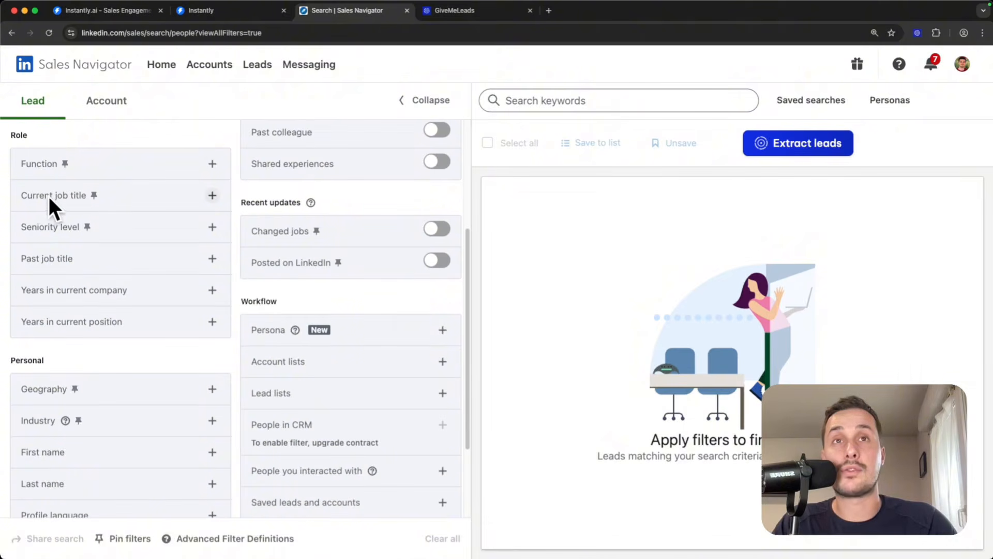
pyautogui.click(212, 195)
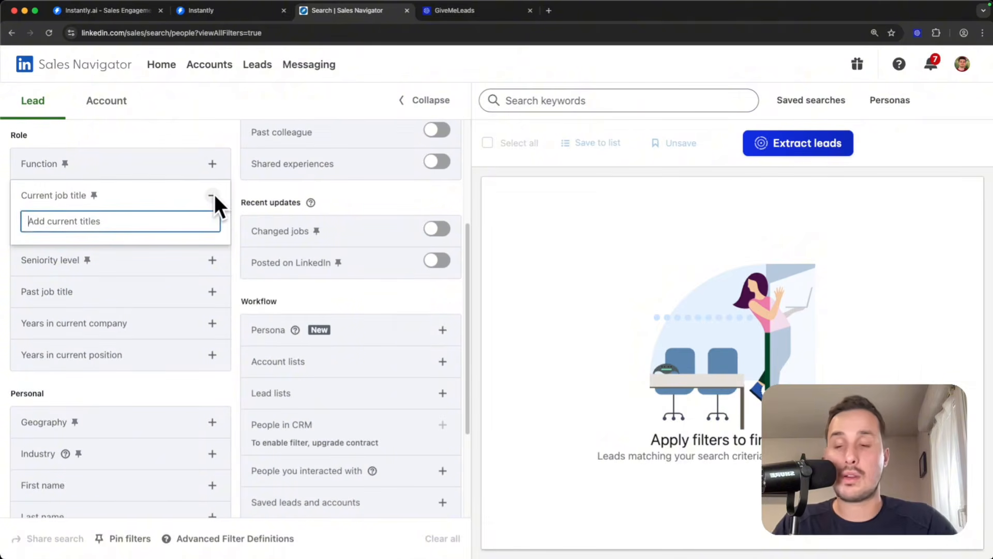
pyautogui.write('"')
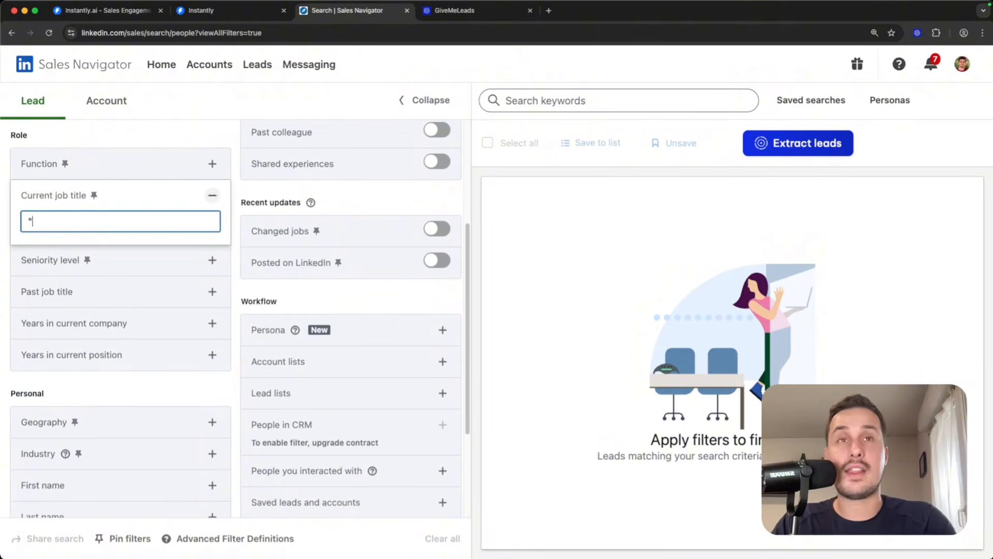
pyautogui.write('head of sales"')
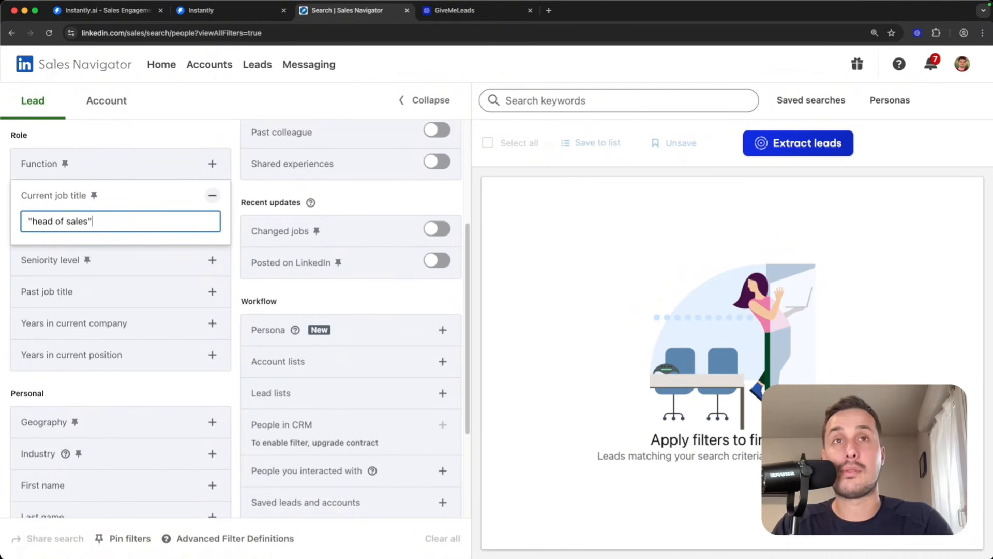
pyautogui.press('Return')
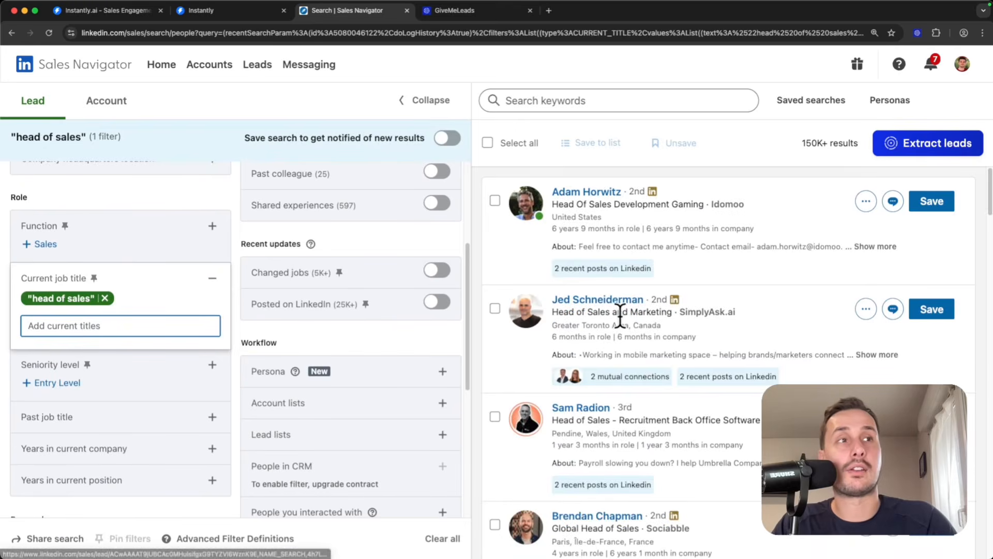
pyautogui.scroll(-1, 560, 465)
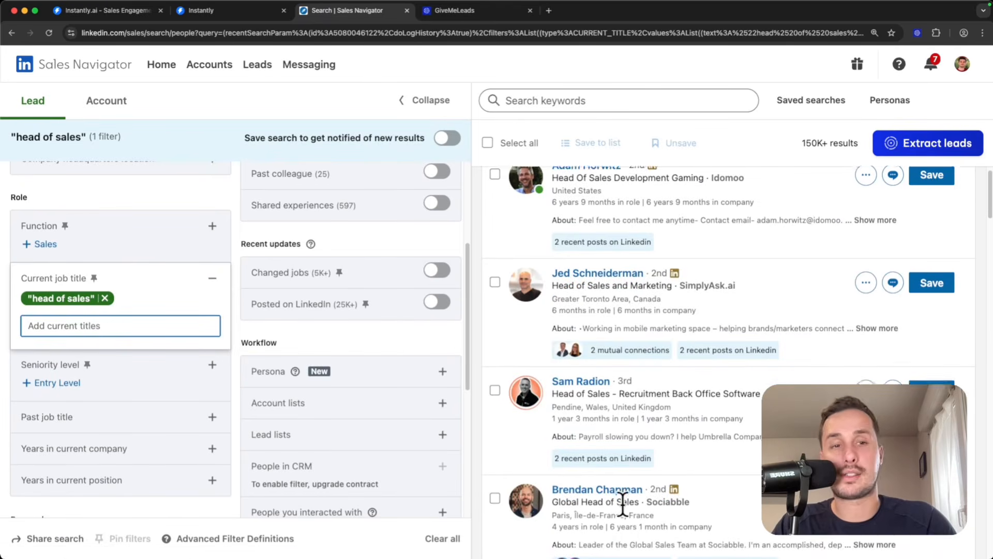
pyautogui.scroll(-2, 490, 344)
# Step: Add a geography filter to the lead search that includes United States
pyautogui.scroll(-5, 241, 310)
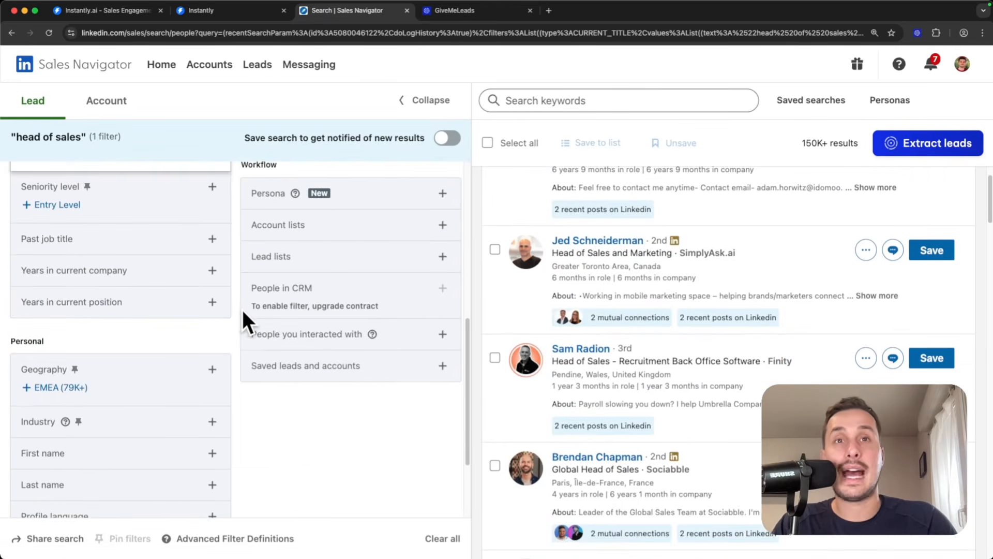
pyautogui.click(212, 369)
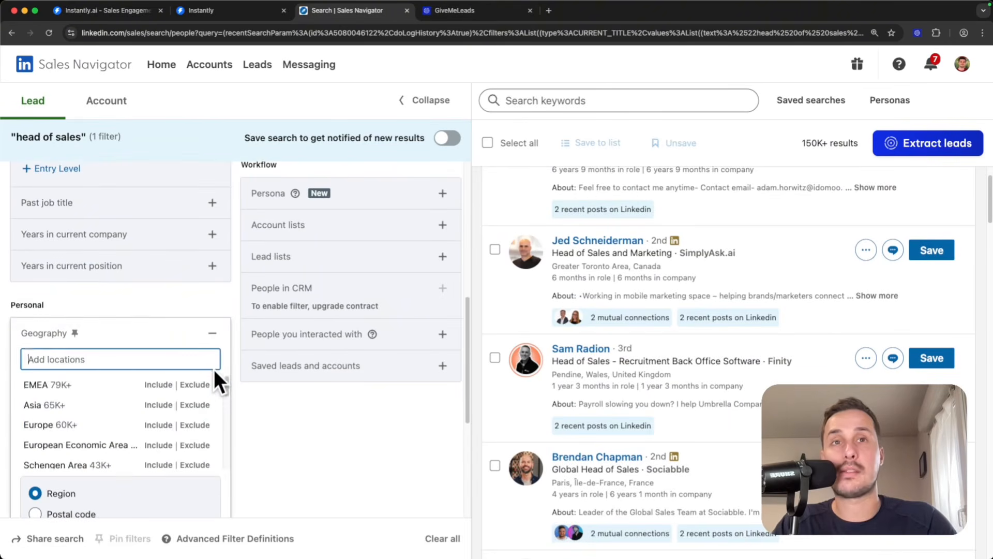
pyautogui.write('us')
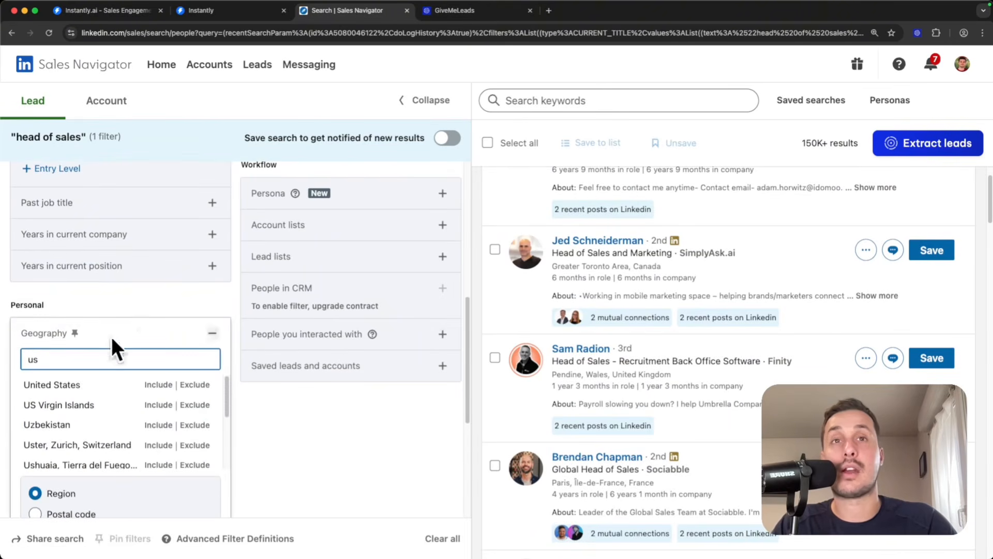
pyautogui.click(158, 384)
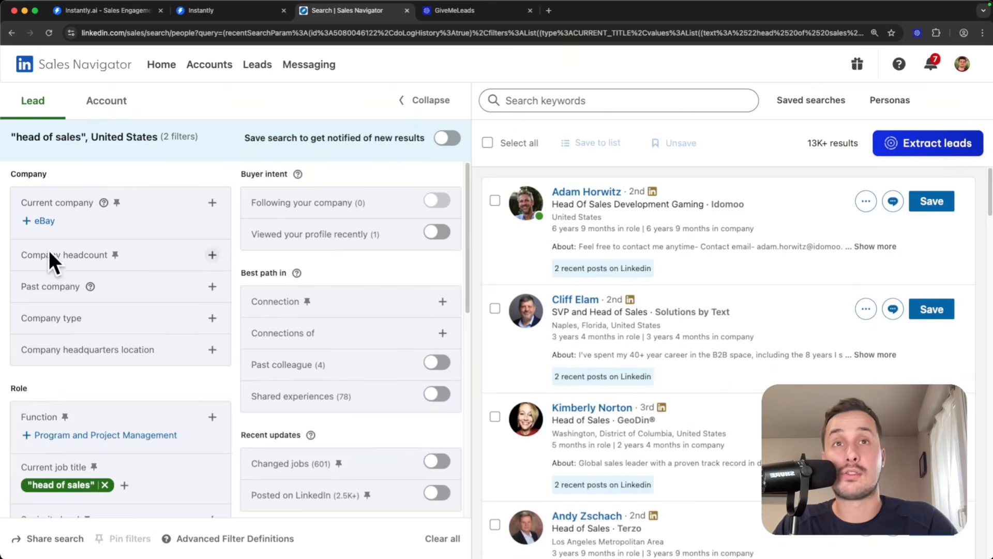
# Step: Limit the lead search to companies with a headcount of 201-500
pyautogui.click(190, 252)
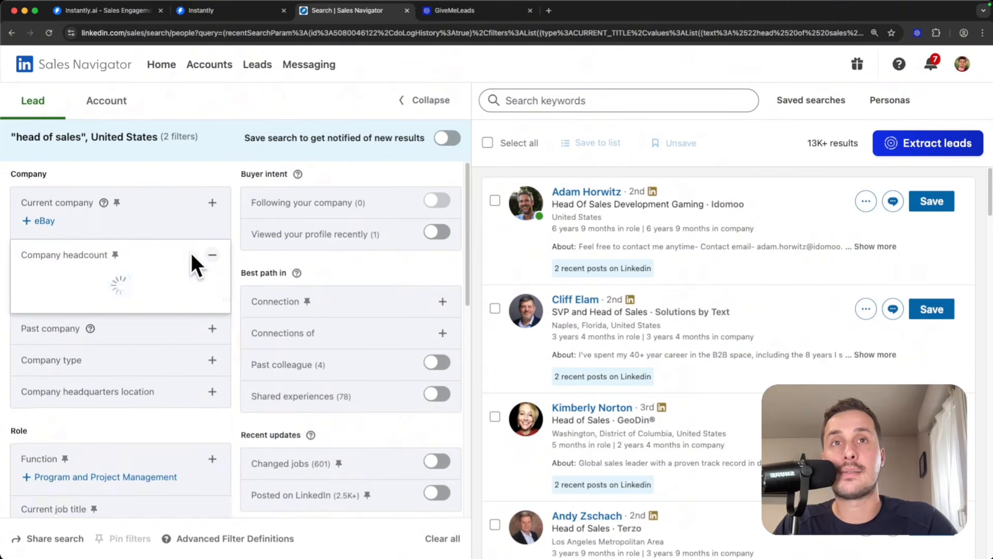
pyautogui.scroll(-2, 157, 298)
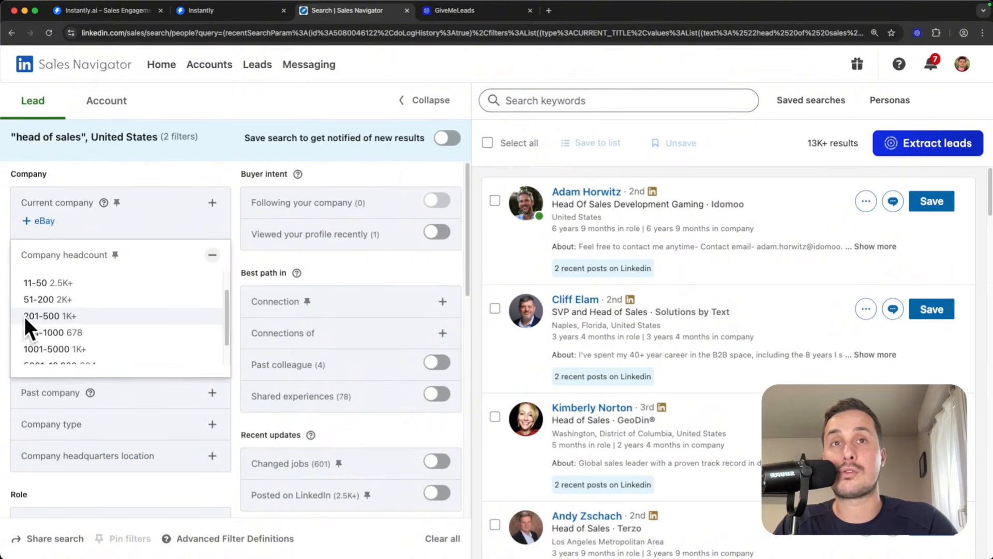
pyautogui.click(91, 316)
pyautogui.click(212, 172)
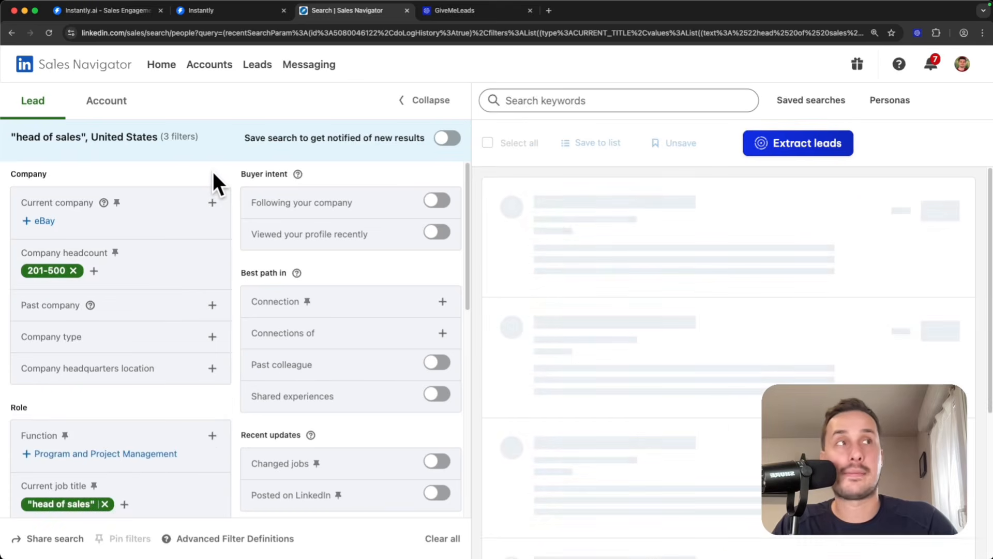
# Step: Look through the filtered lead results, checking job titles, companies and locations against the search criteria
pyautogui.scroll(-5, 211, 351)
pyautogui.scroll(-4, 211, 351)
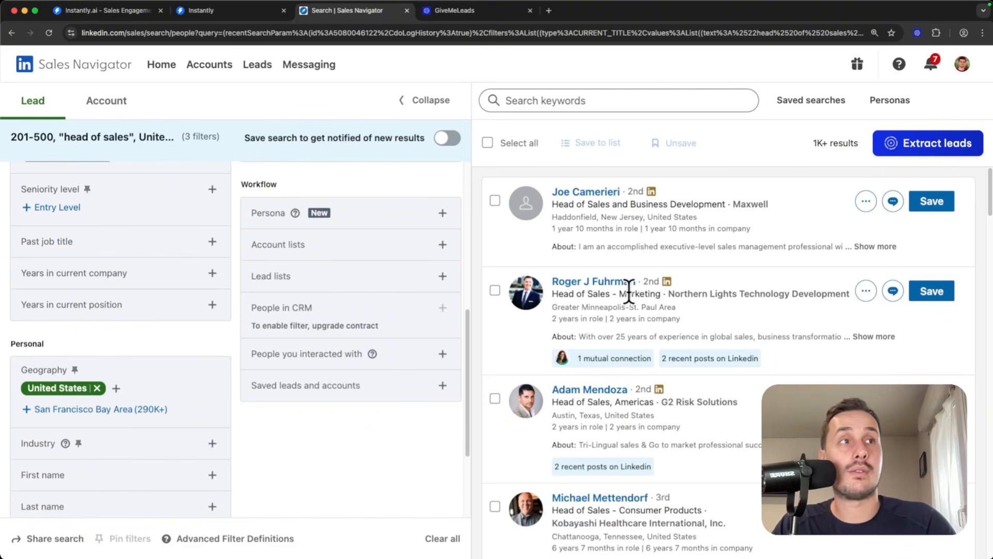
pyautogui.scroll(-1, 629, 293)
pyautogui.scroll(-3, 687, 295)
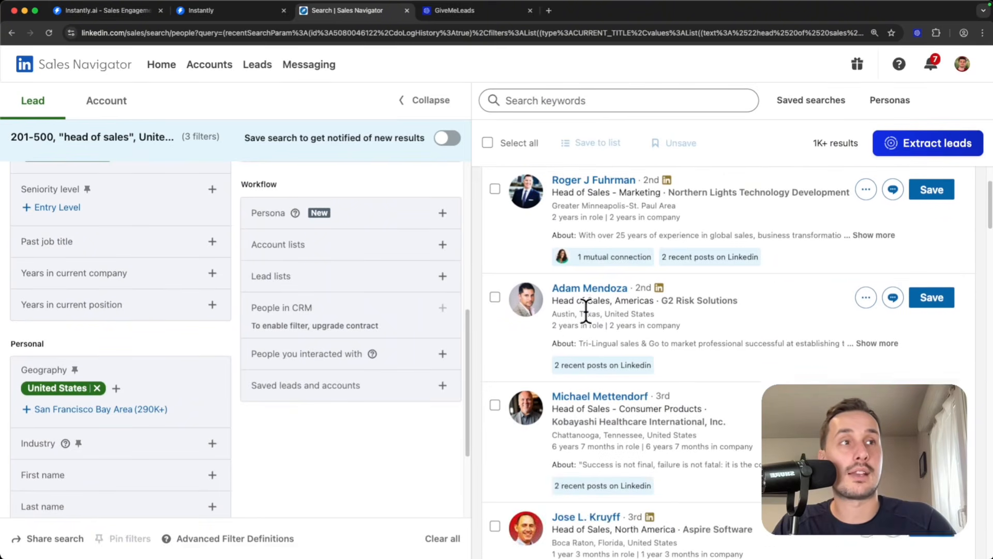
pyautogui.scroll(-5, 585, 310)
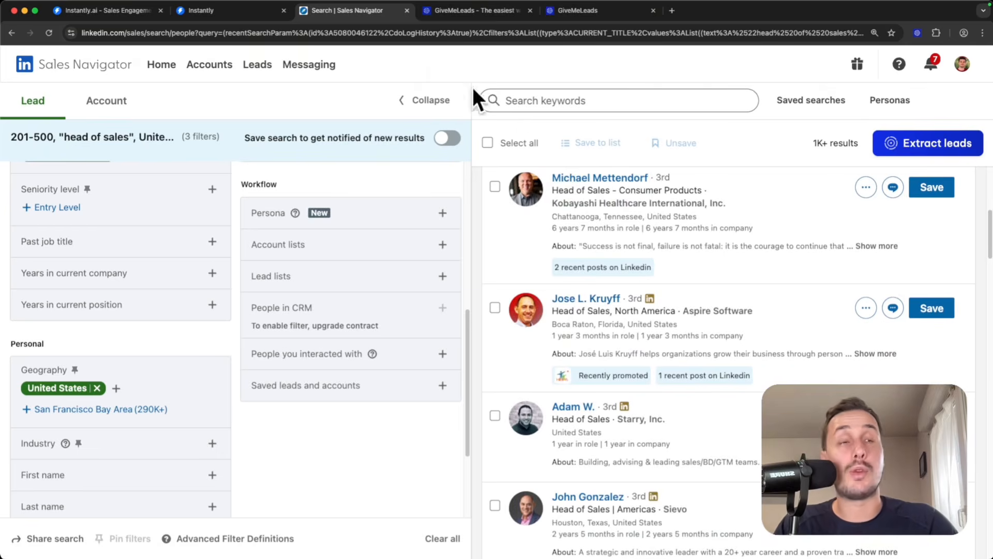
pyautogui.scroll(-1, 646, 249)
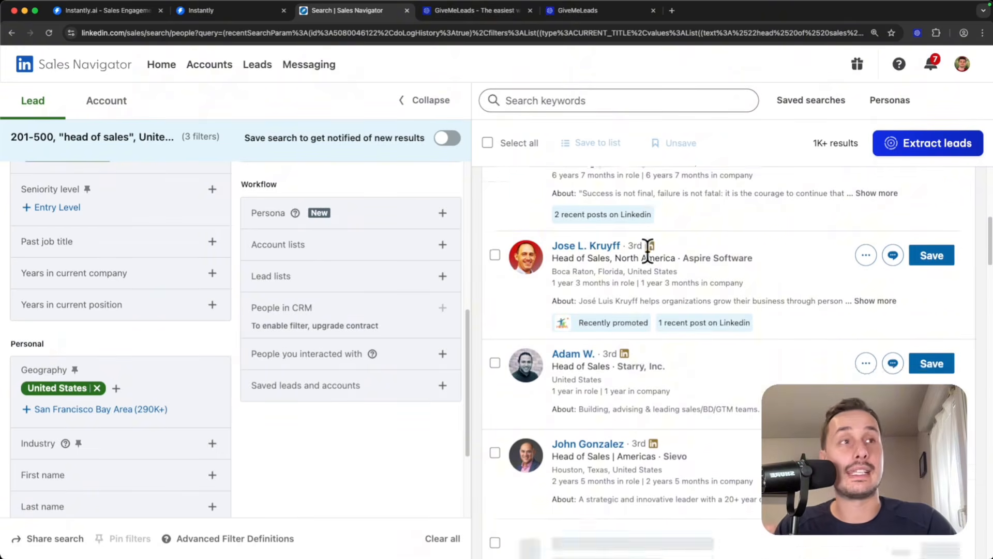
pyautogui.scroll(-3, 647, 251)
pyautogui.scroll(2, 648, 250)
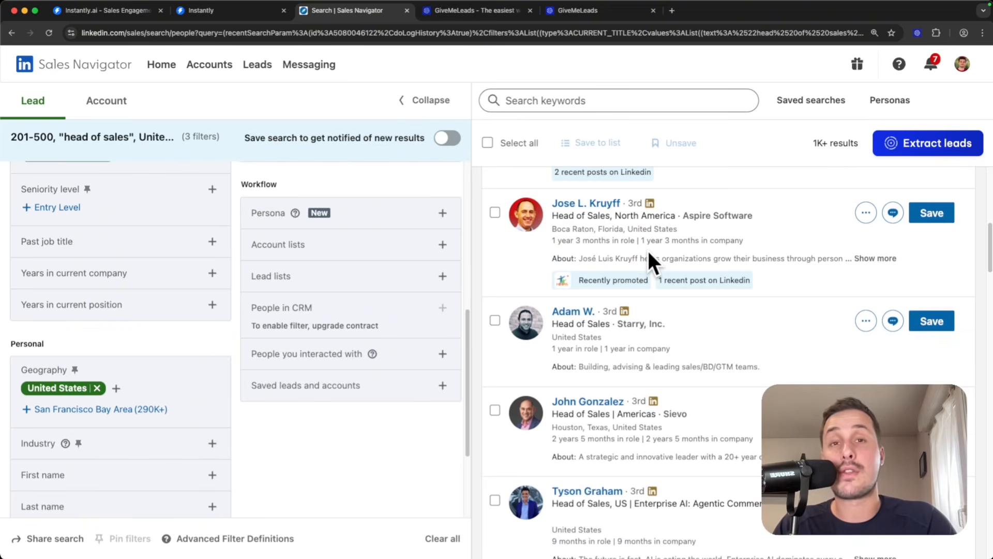
# Step: View the GiveMeLeads home page and return to the Sales Navigator search
pyautogui.click(454, 11)
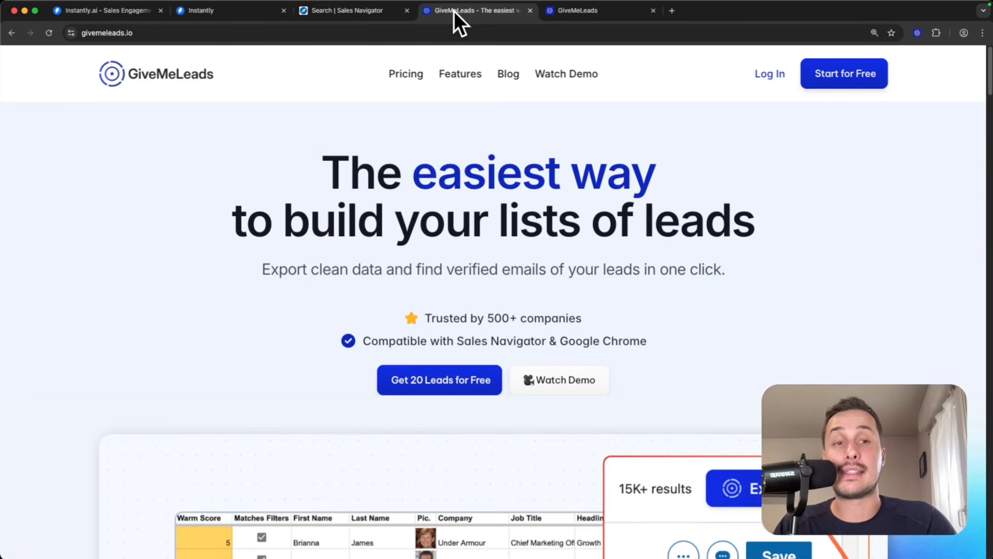
pyautogui.click(403, 13)
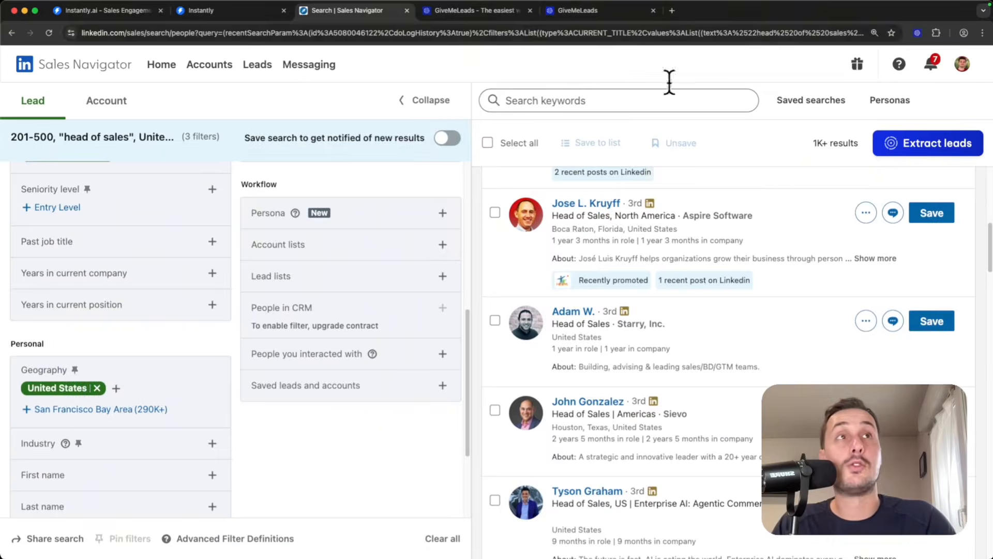
pyautogui.click(21, 21)
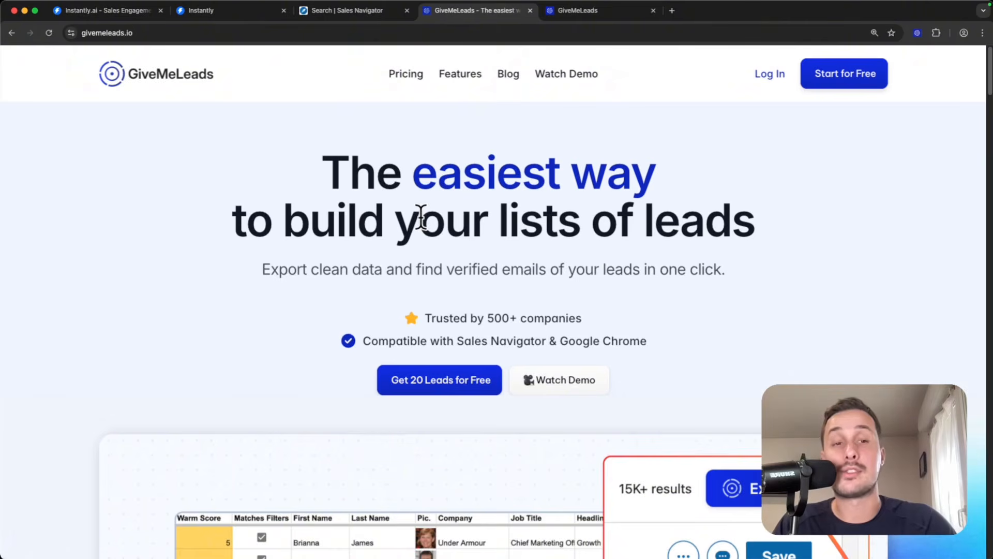
pyautogui.click(358, 15)
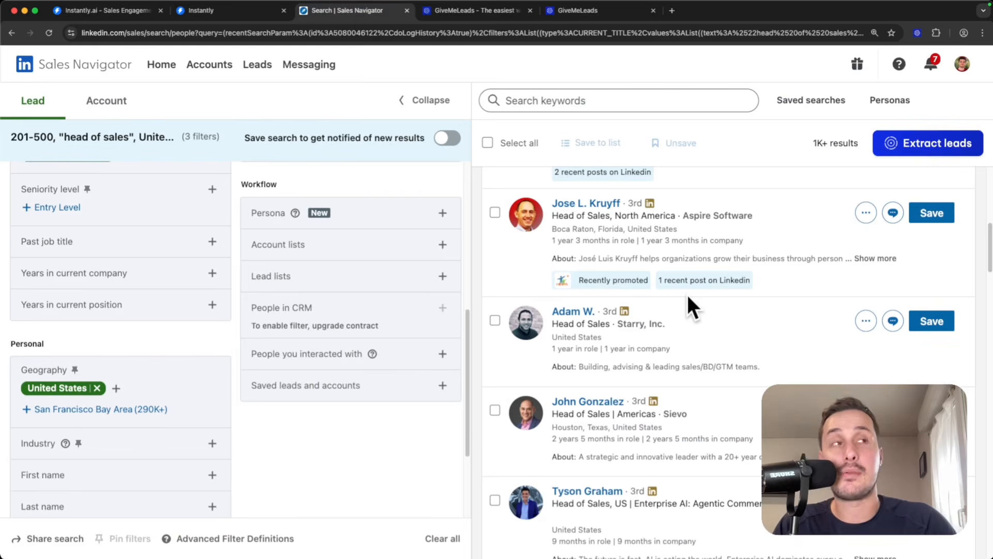
# Step: Extract the search's leads with GiveMeLeads, exporting 100 leads with email finding enabled for all leads
pyautogui.scroll(8, 683, 293)
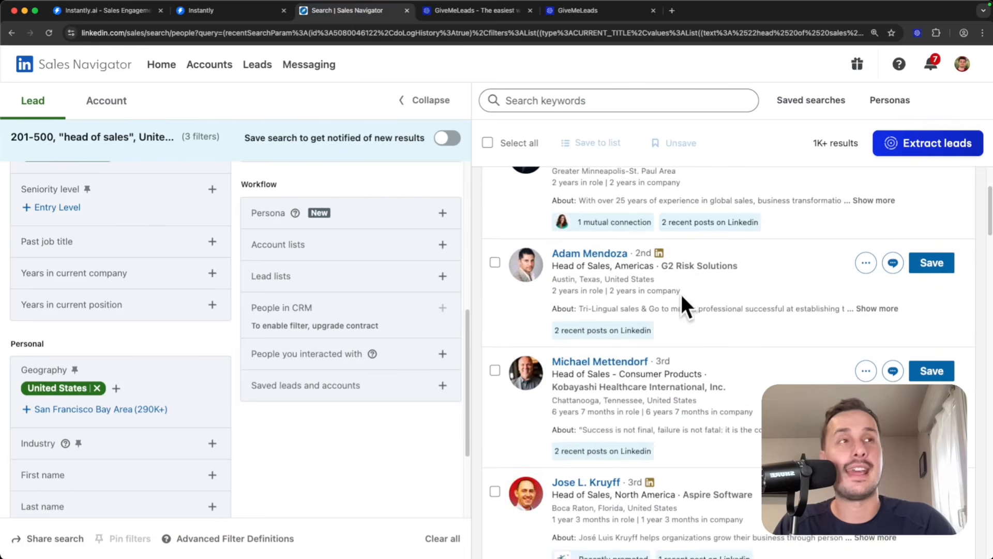
pyautogui.click(922, 148)
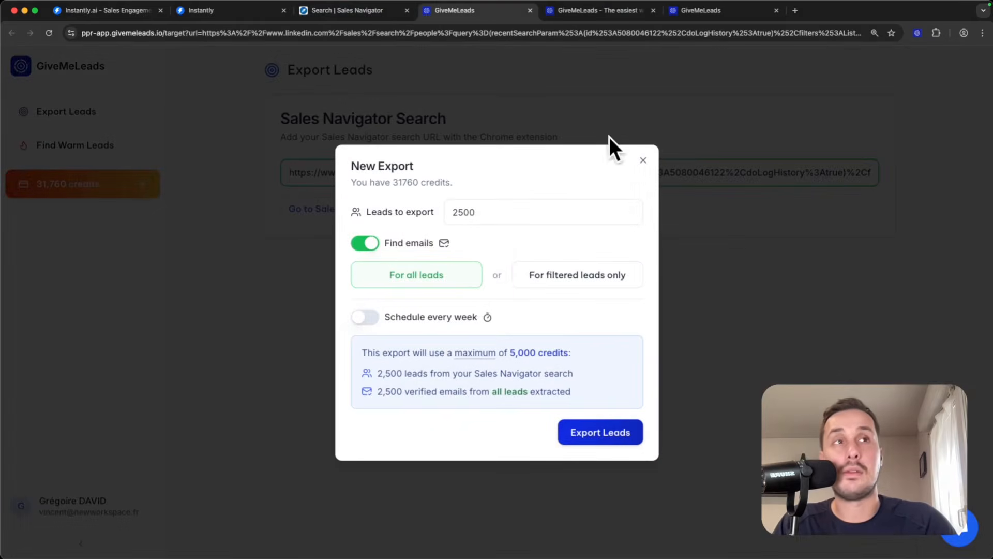
pyautogui.doubleClick(522, 212)
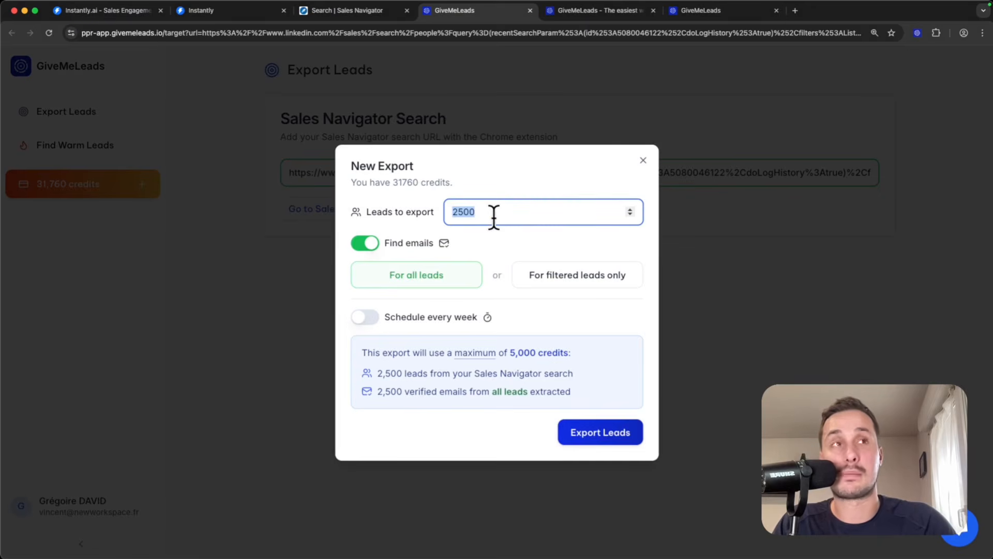
pyautogui.write('100')
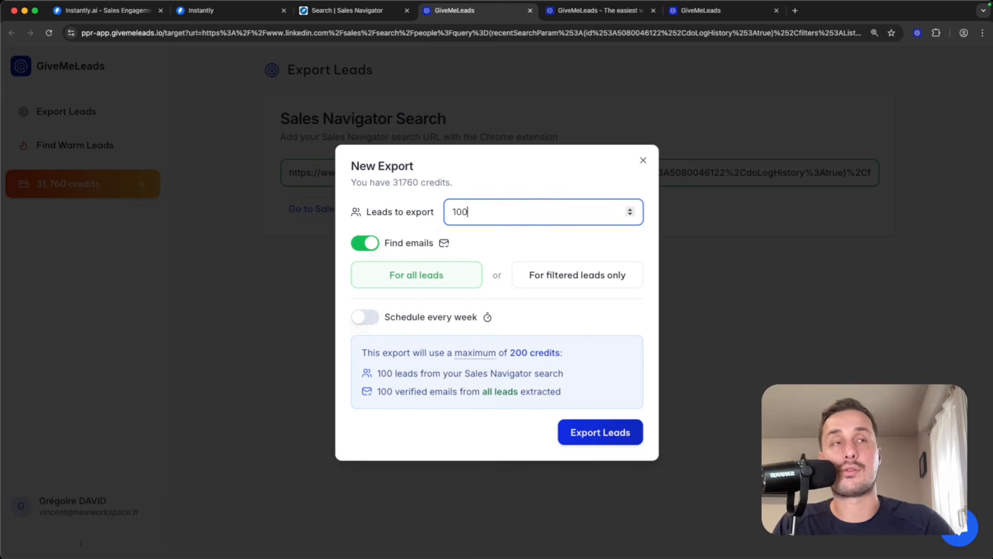
pyautogui.click(383, 242)
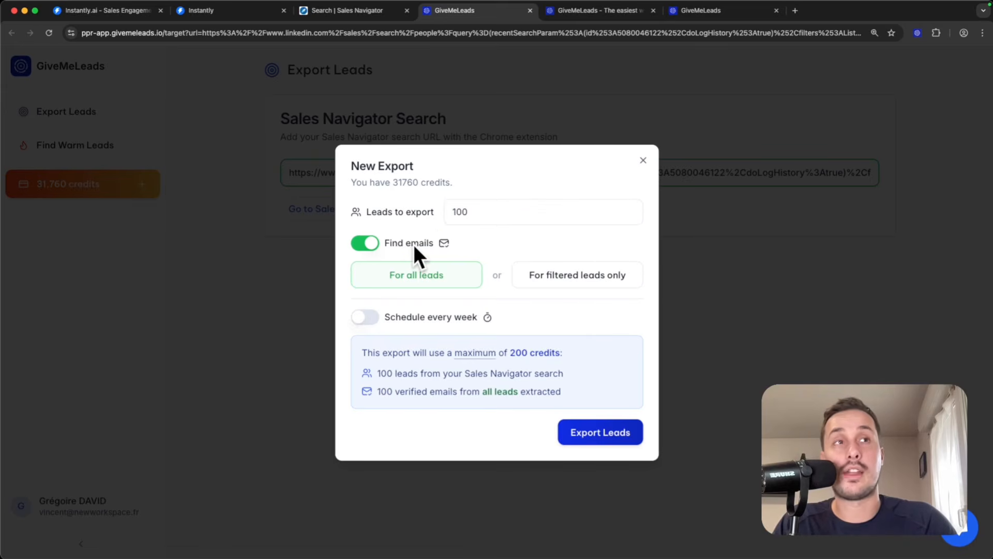
pyautogui.click(604, 434)
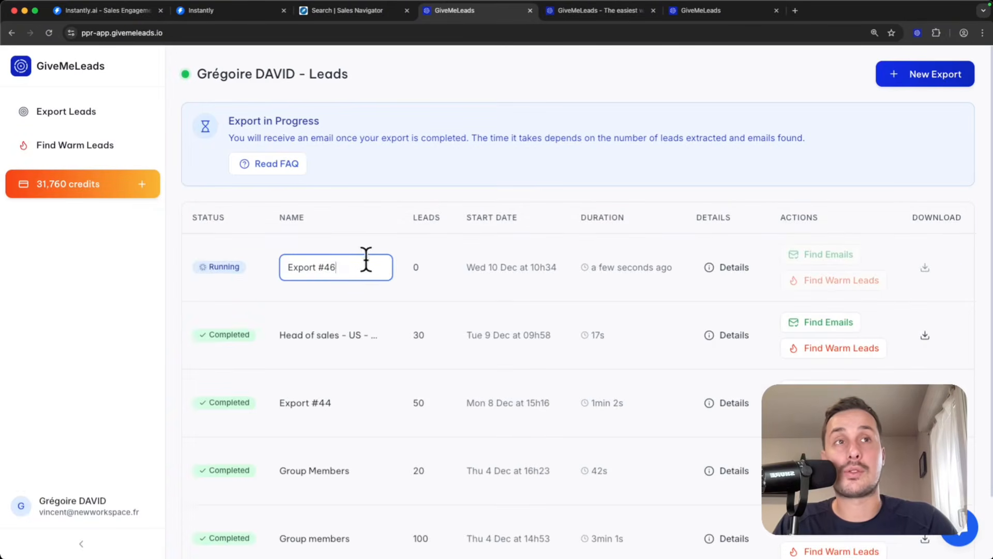
# Step: Rename the running export as "Head of sales - US - 200_500"
pyautogui.tripleClick(341, 268)
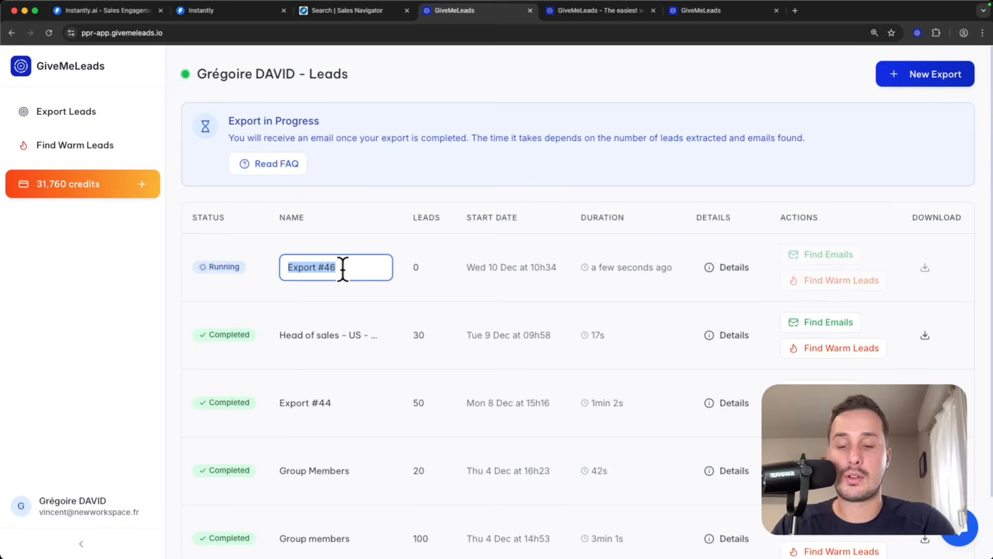
pyautogui.write('Head of sales')
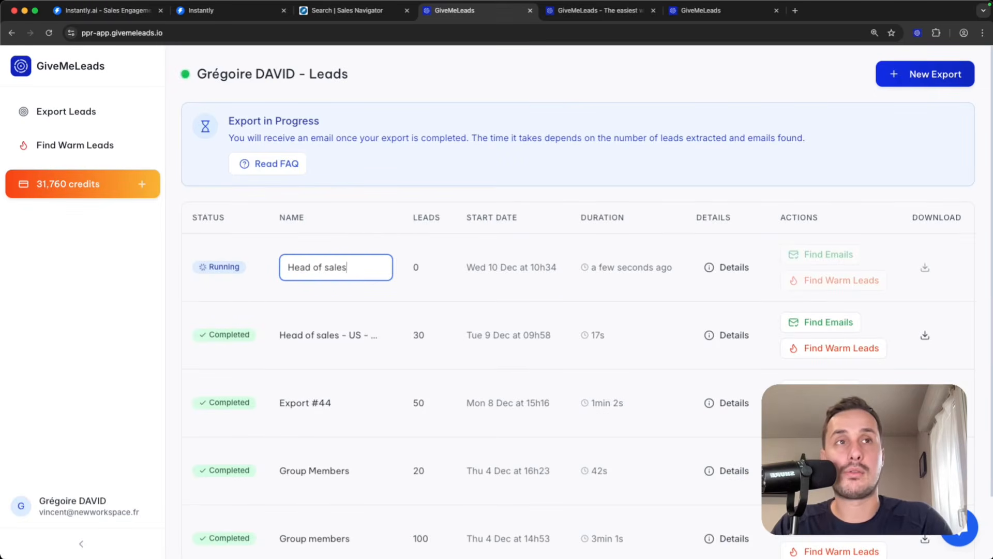
pyautogui.write(' - US ')
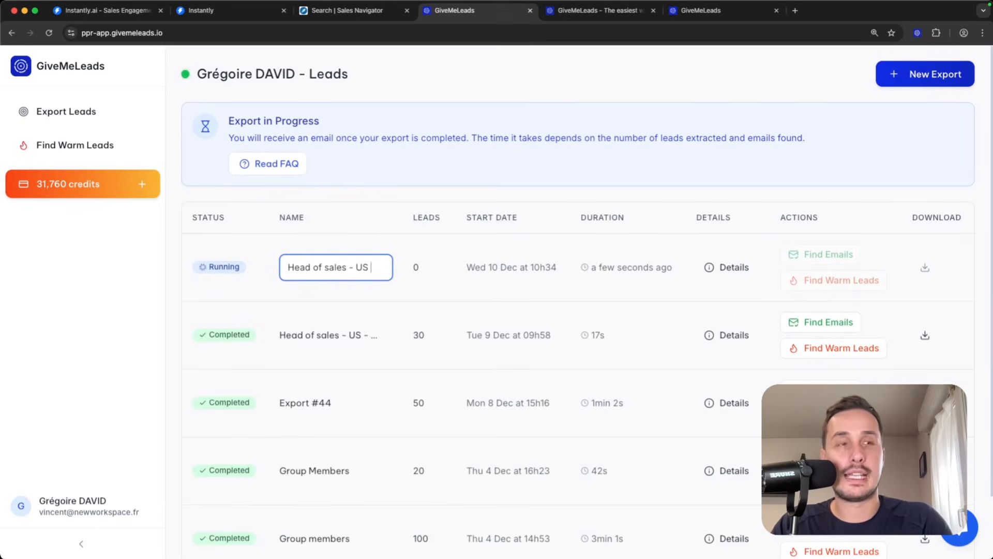
pyautogui.write(' 20')
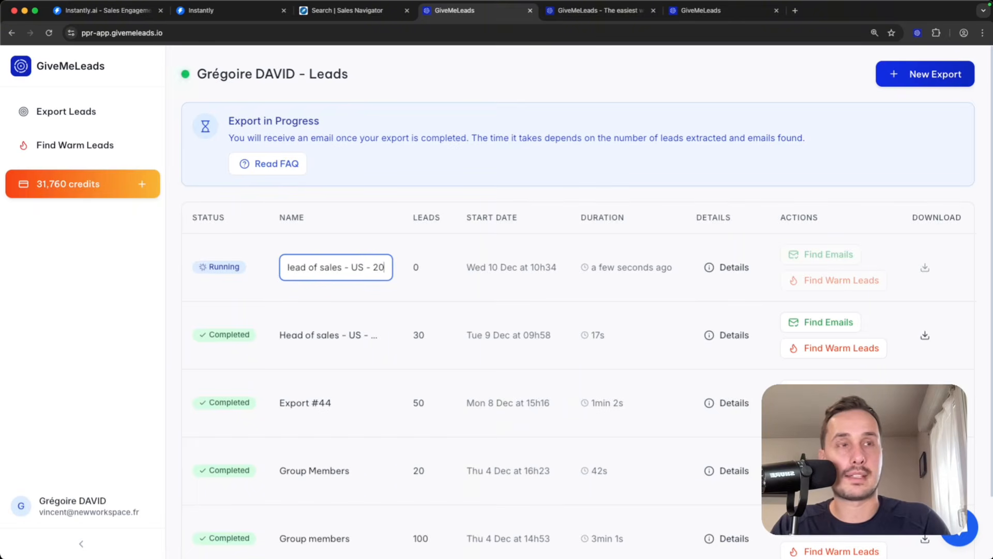
pyautogui.write('0-500')
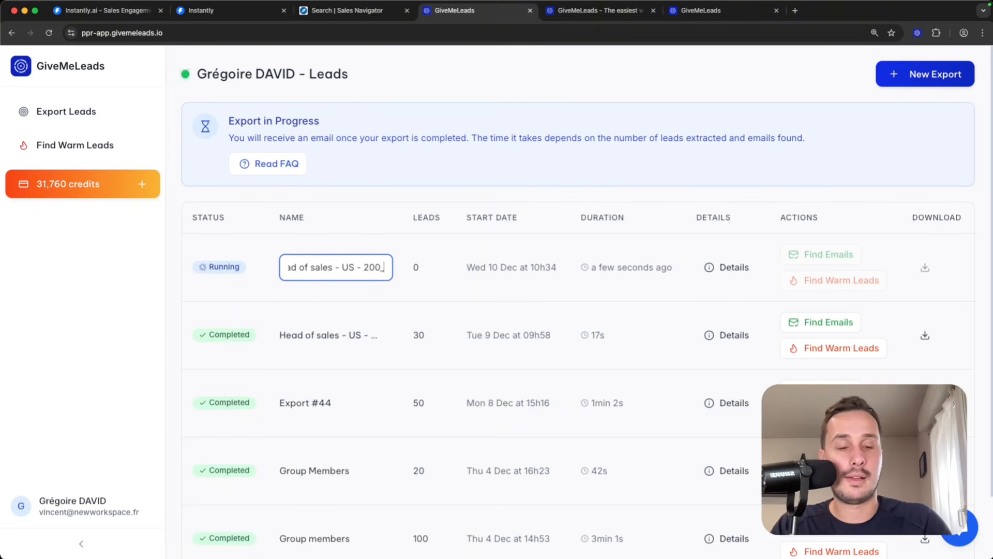
pyautogui.press('Return')
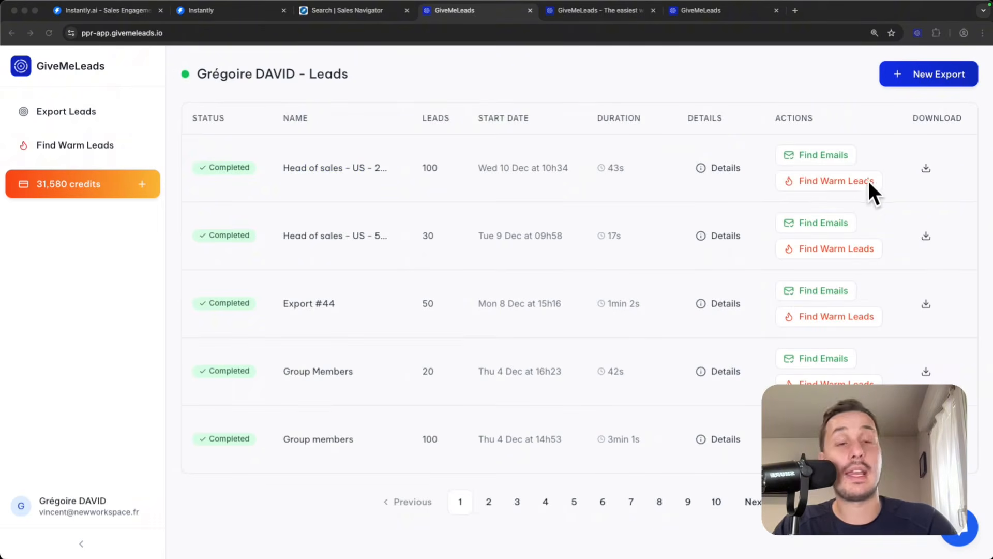
# Step: Download the completed "Head of sales - US - 200_500" export as a CSV file and open it as a spreadsheet
pyautogui.click(927, 166)
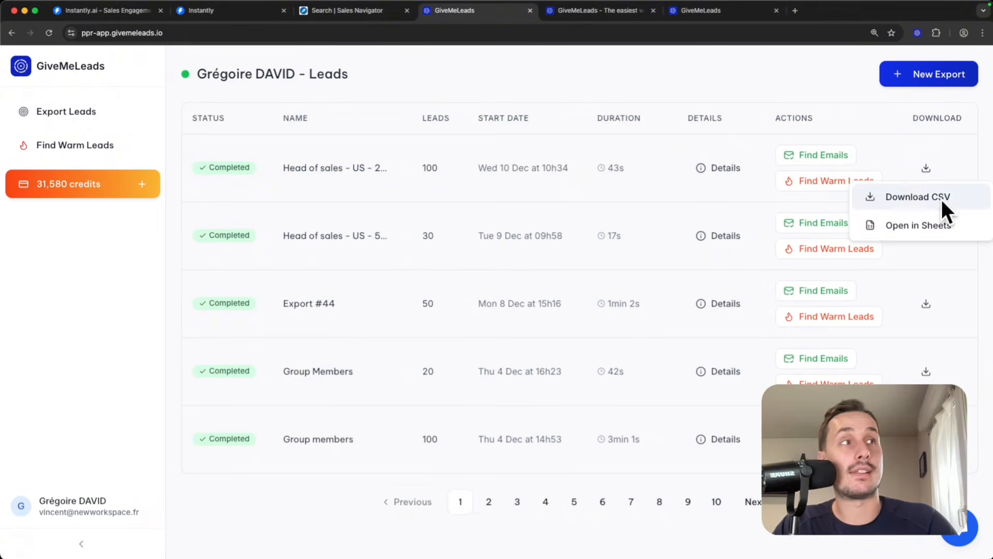
pyautogui.click(905, 207)
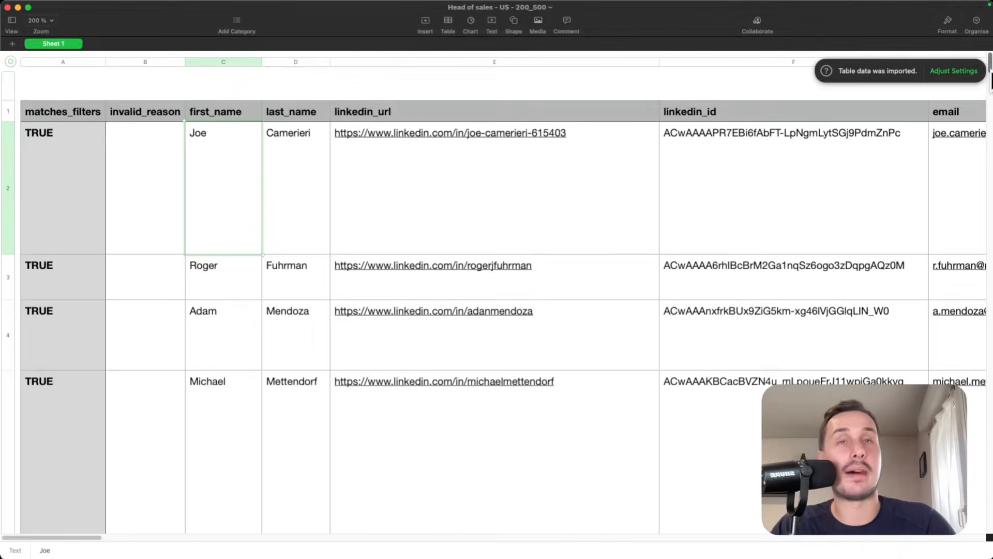
pyautogui.scroll(-5, 988, 110)
pyautogui.moveTo(988, 109); pyautogui.dragTo(989, 57)
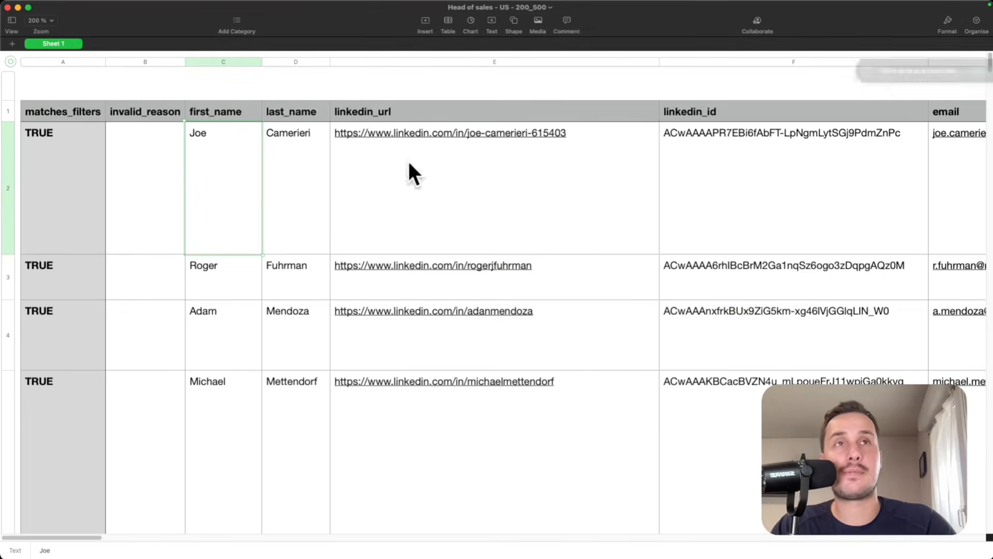
# Step: Examine the exported columns in the spreadsheet, from first_name, last_name and linkedin_url through email, email_status and job_title to the company fields
pyautogui.click(220, 115)
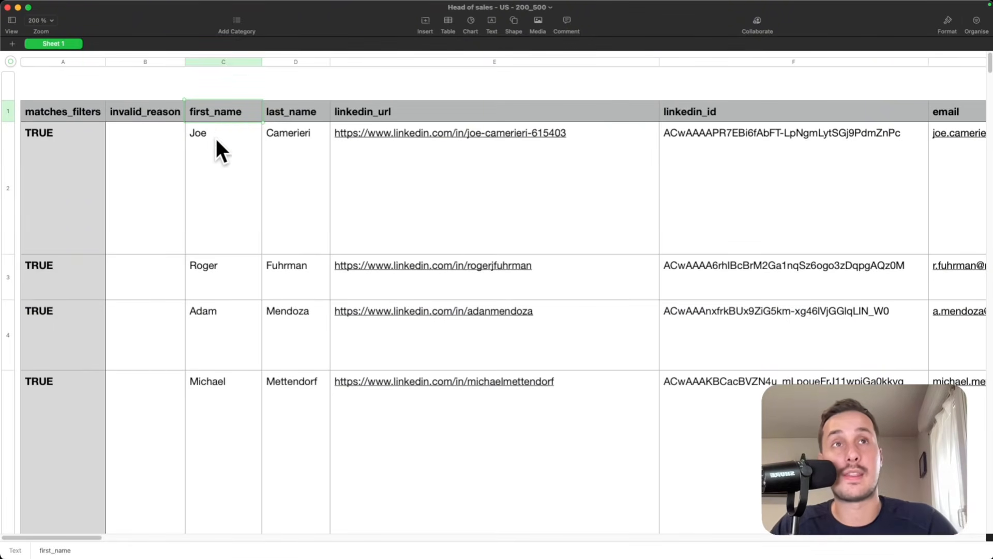
pyautogui.click(217, 140)
pyautogui.click(290, 113)
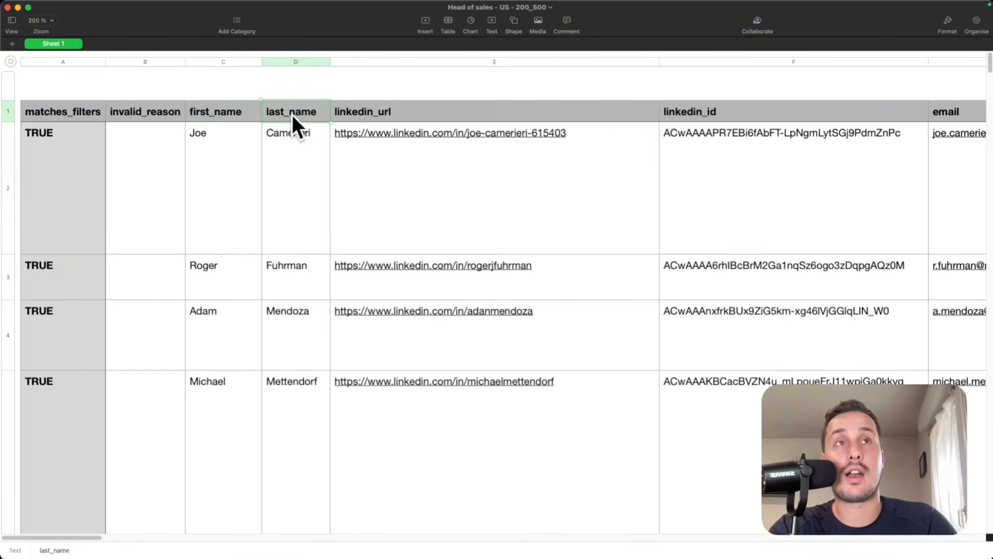
pyautogui.click(393, 118)
pyautogui.hscroll(2, 362, 118)
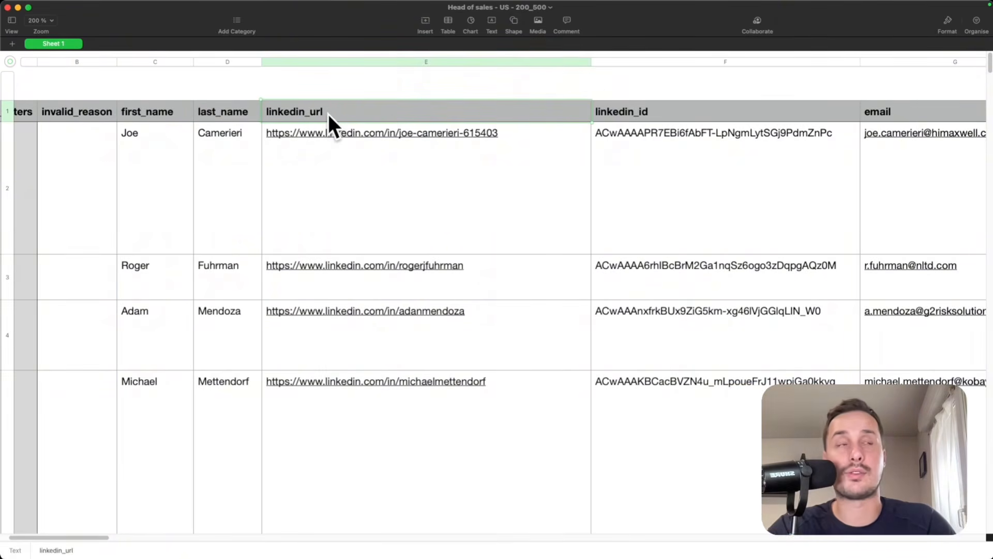
pyautogui.hscroll(8, 328, 113)
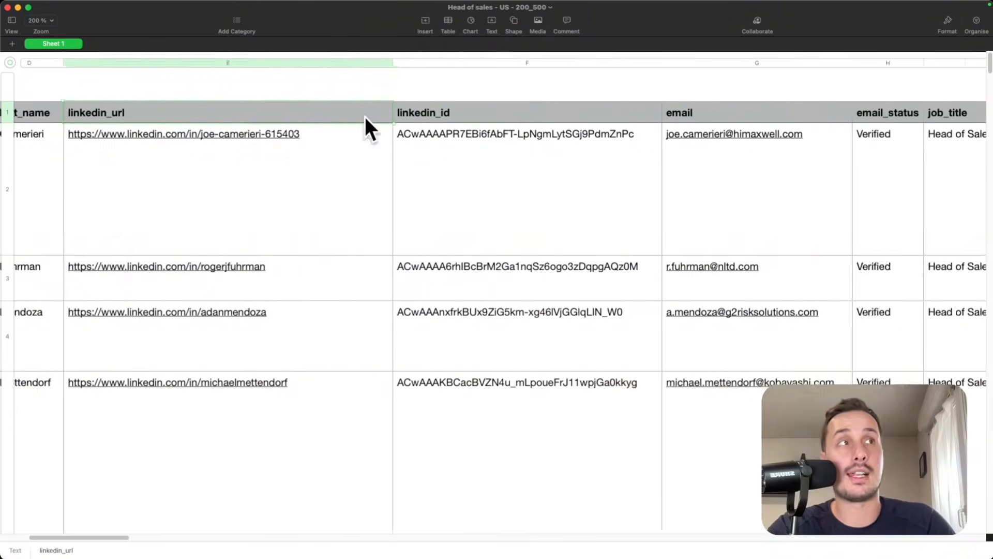
pyautogui.hscroll(7, 426, 124)
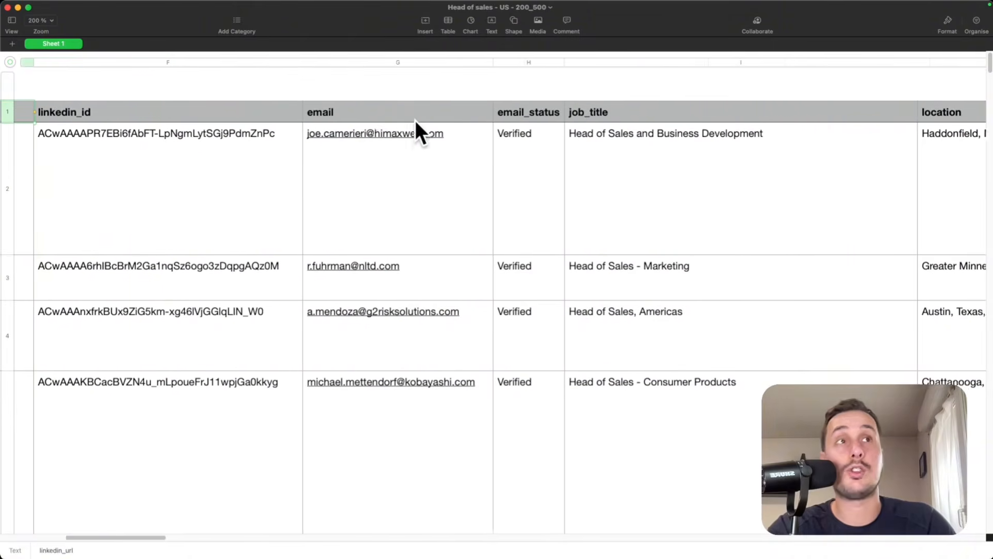
pyautogui.click(344, 114)
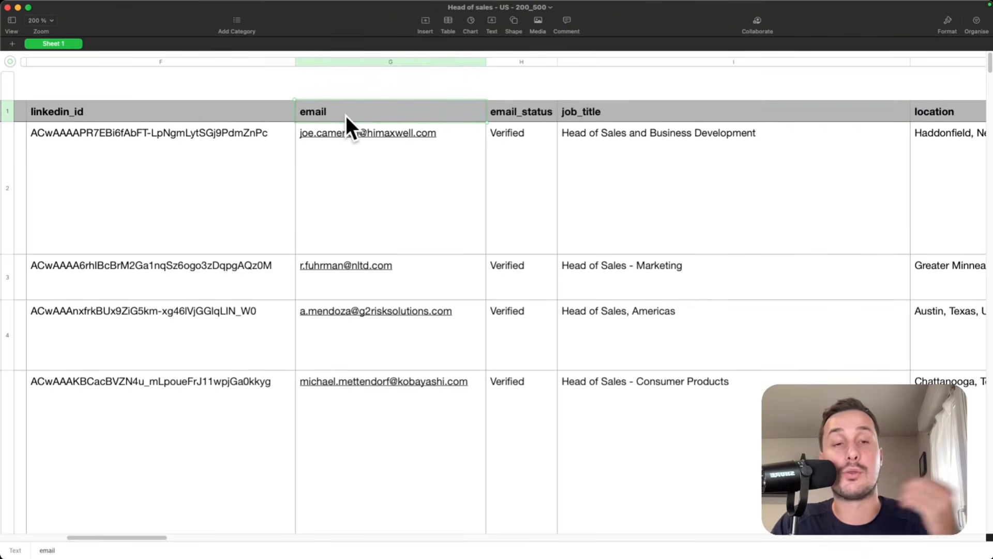
pyautogui.hscroll(4, 347, 119)
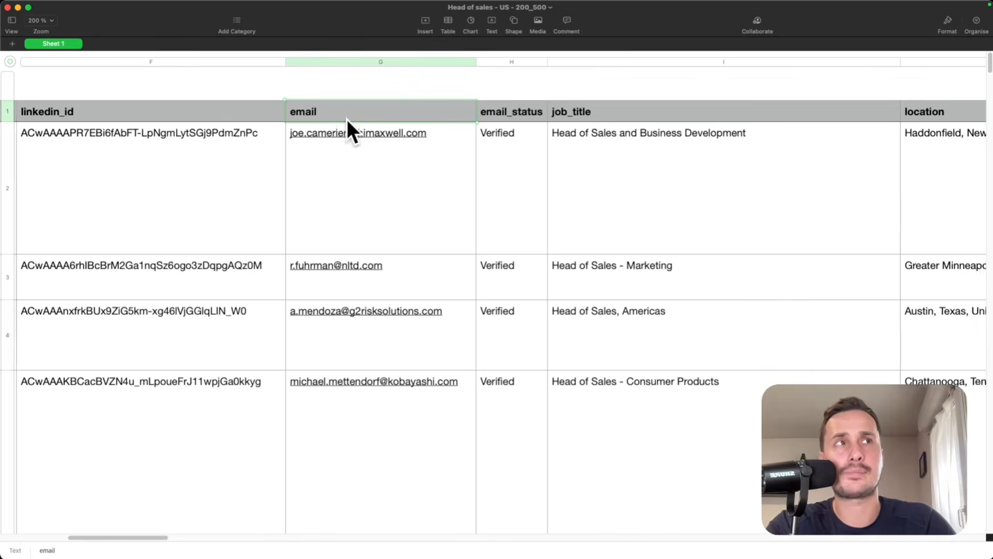
pyautogui.click(499, 107)
pyautogui.hscroll(5, 499, 108)
pyautogui.hscroll(10, 498, 108)
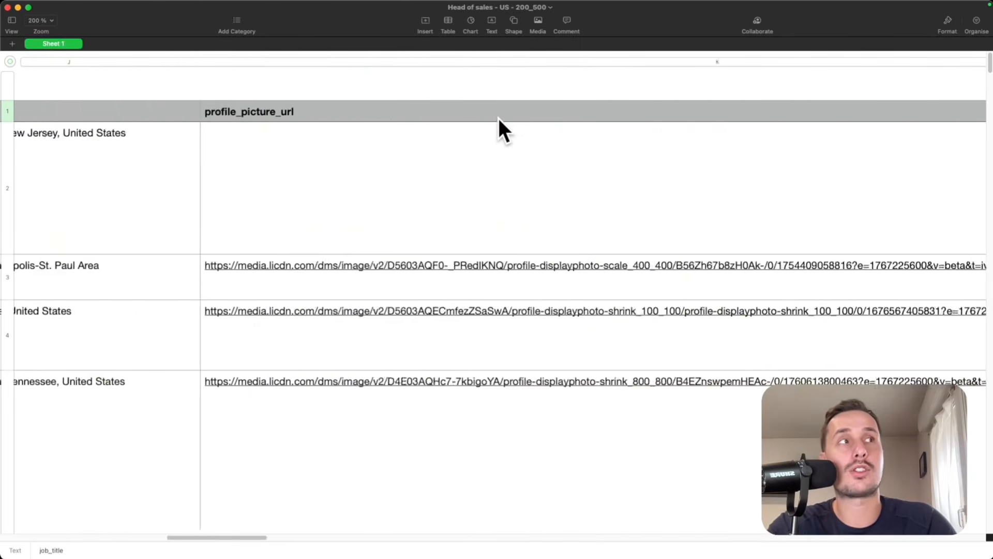
pyautogui.hscroll(12, 497, 119)
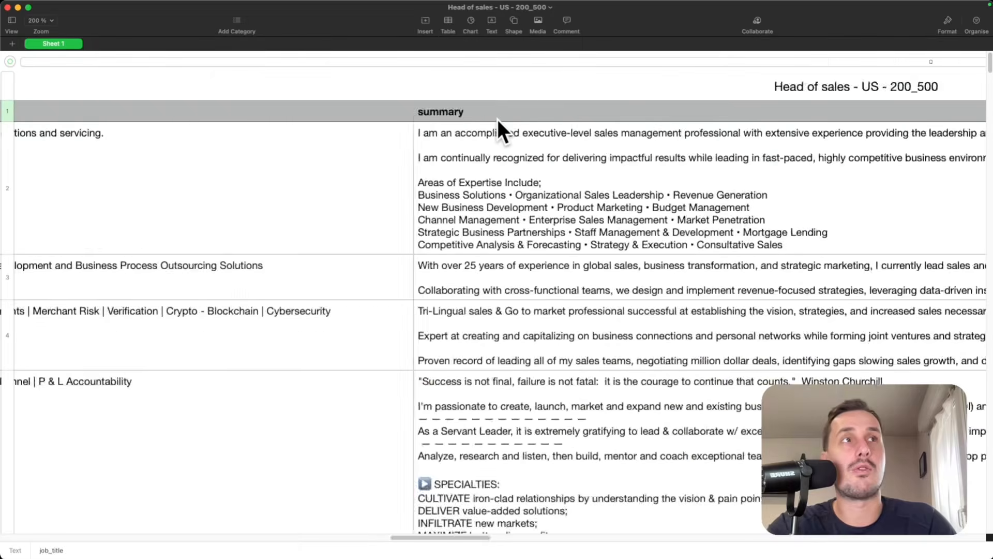
pyautogui.hscroll(6, 497, 119)
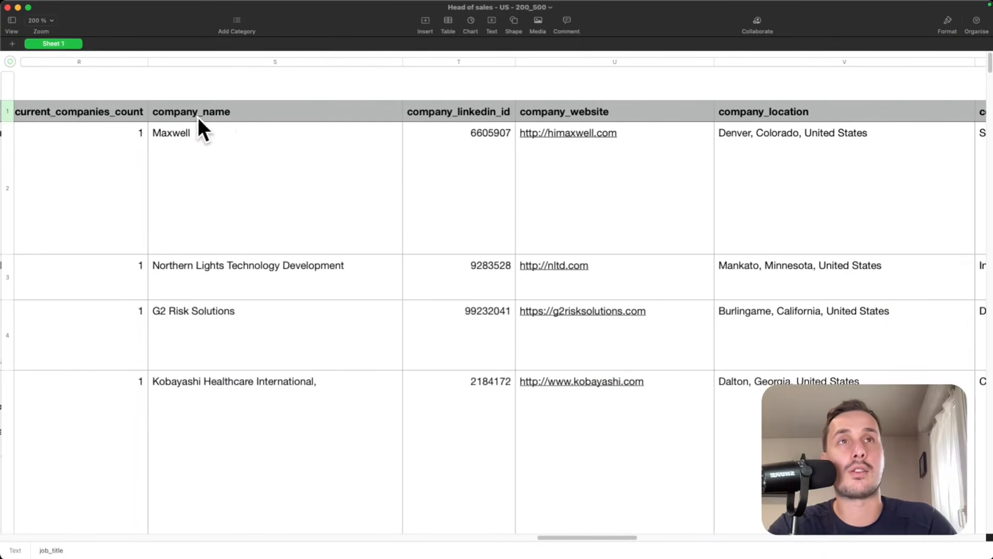
pyautogui.hscroll(12, 508, 103)
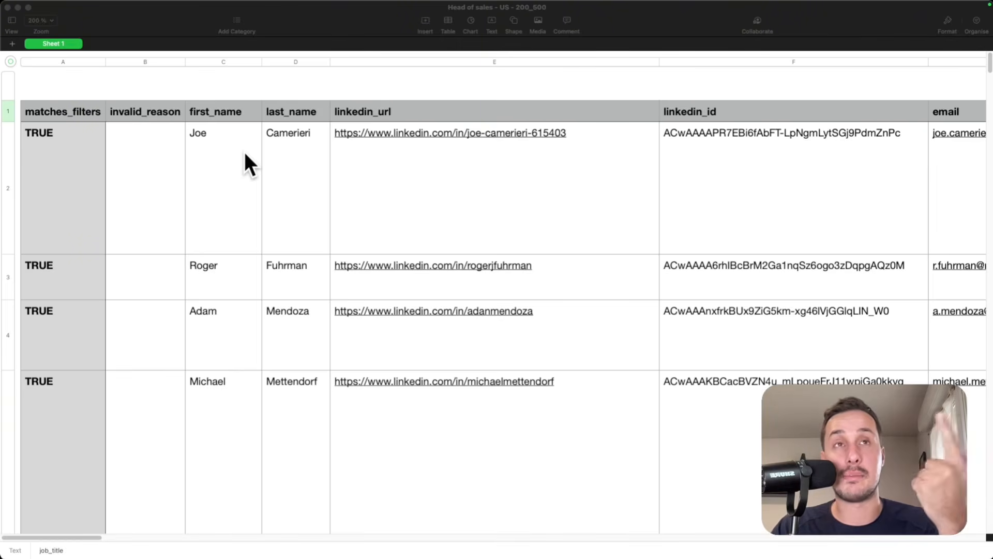
# Step: Try adding a 🚀 emoji after the first name in row 4, and remove it again
pyautogui.click(241, 308)
pyautogui.doubleClick(229, 311)
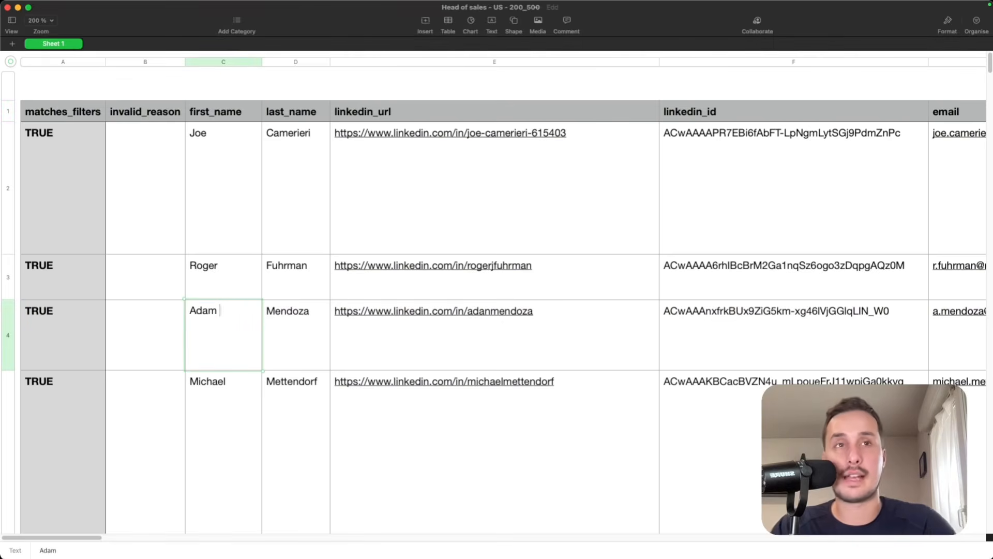
pyautogui.write('🚀')
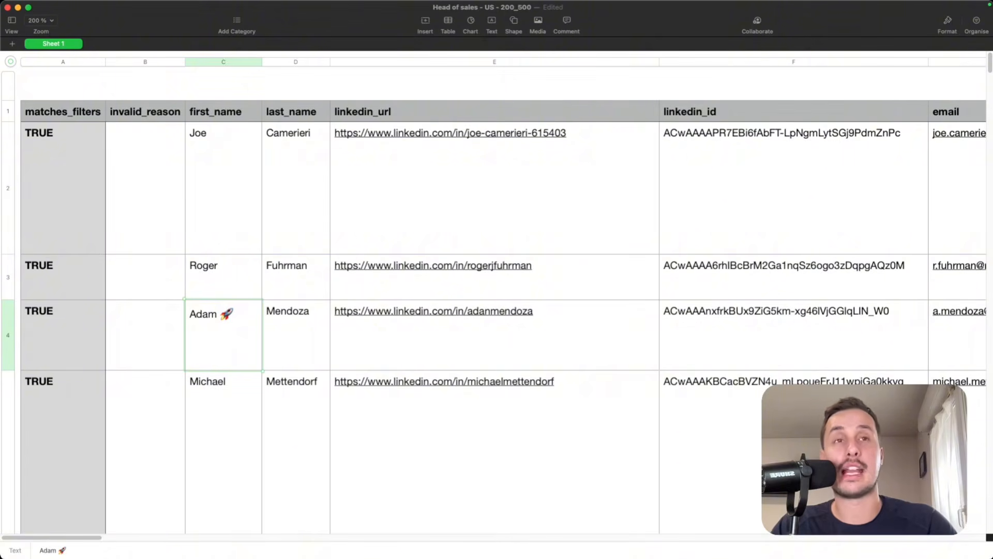
pyautogui.press('BackSpace')
pyautogui.press('BackSpace')
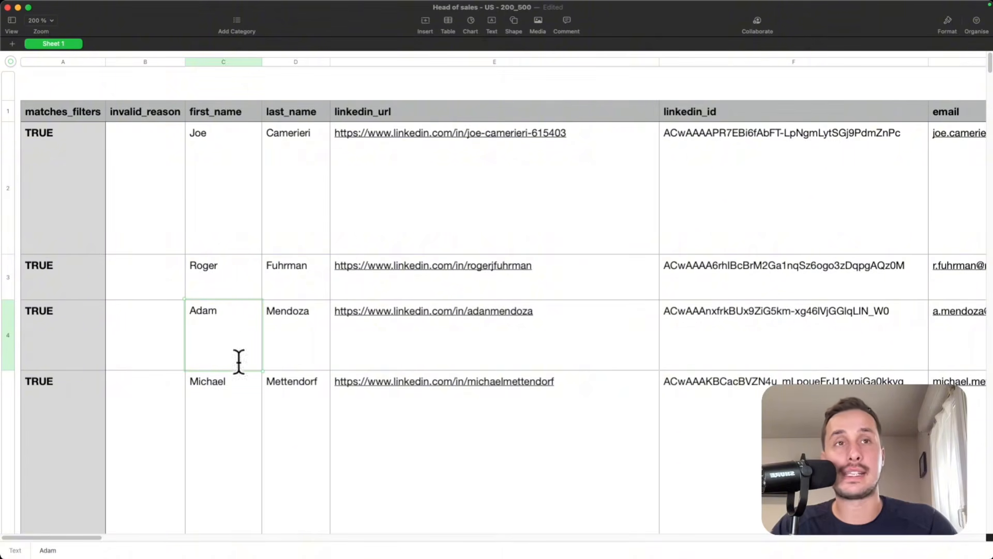
pyautogui.click(228, 425)
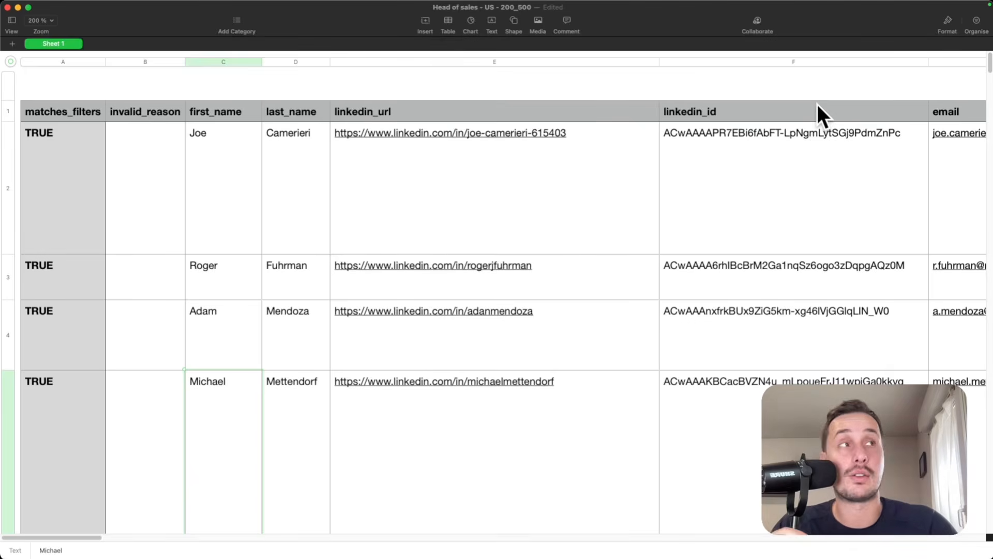
# Step: Examine the matches_filters column down to the FALSE rows, checking the invalid_reason and job_title of the lead in row 94
pyautogui.click(61, 115)
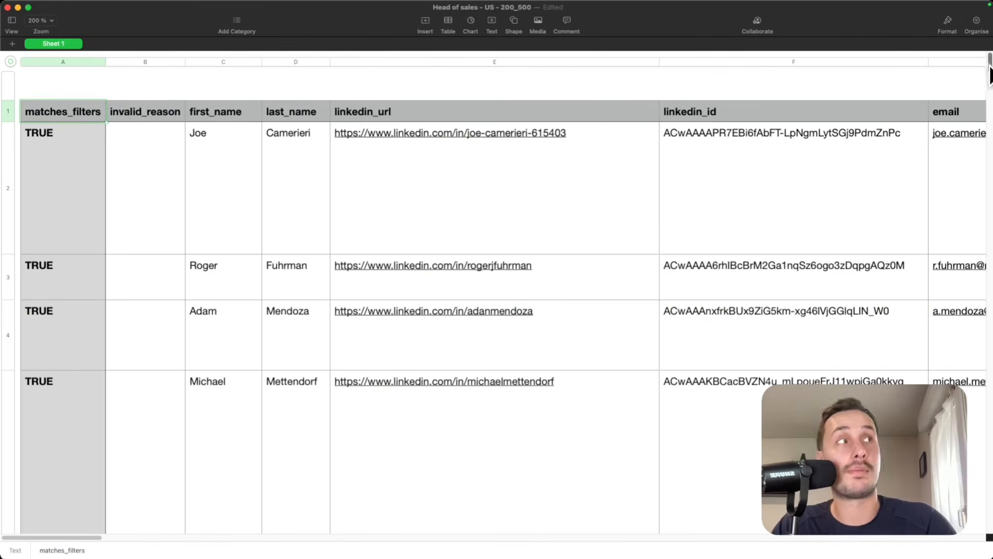
pyautogui.moveTo(990, 64); pyautogui.dragTo(971, 483)
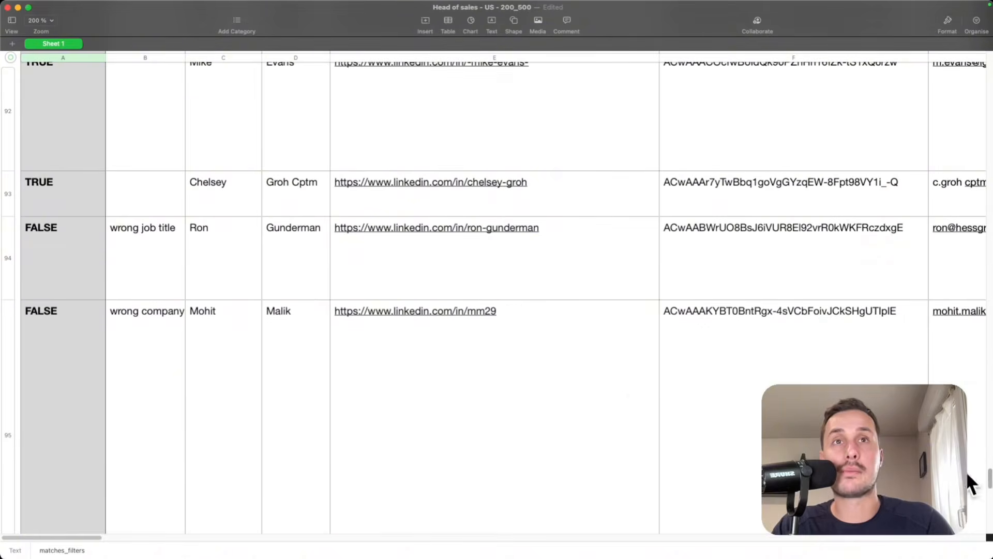
pyautogui.click(70, 247)
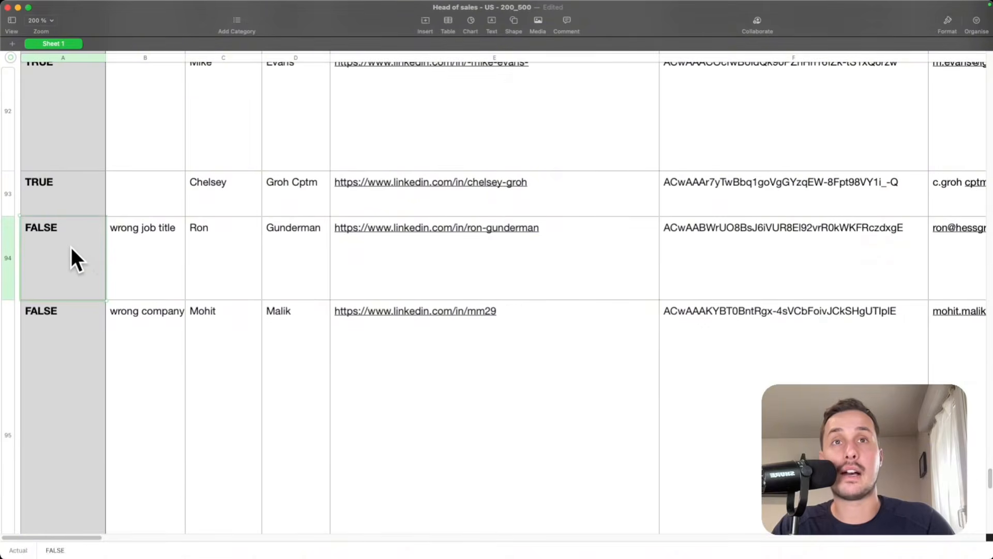
pyautogui.click(113, 240)
pyautogui.click(206, 238)
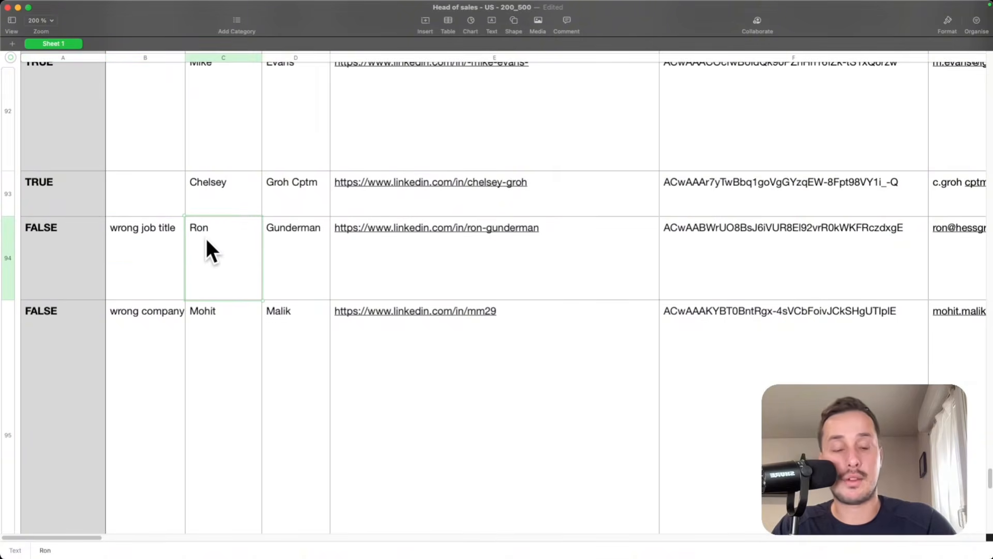
pyautogui.press('Right')
pyautogui.press('Right')
pyautogui.press('Right')
pyautogui.press('Right')
pyautogui.press('Right')
pyautogui.press('Right')
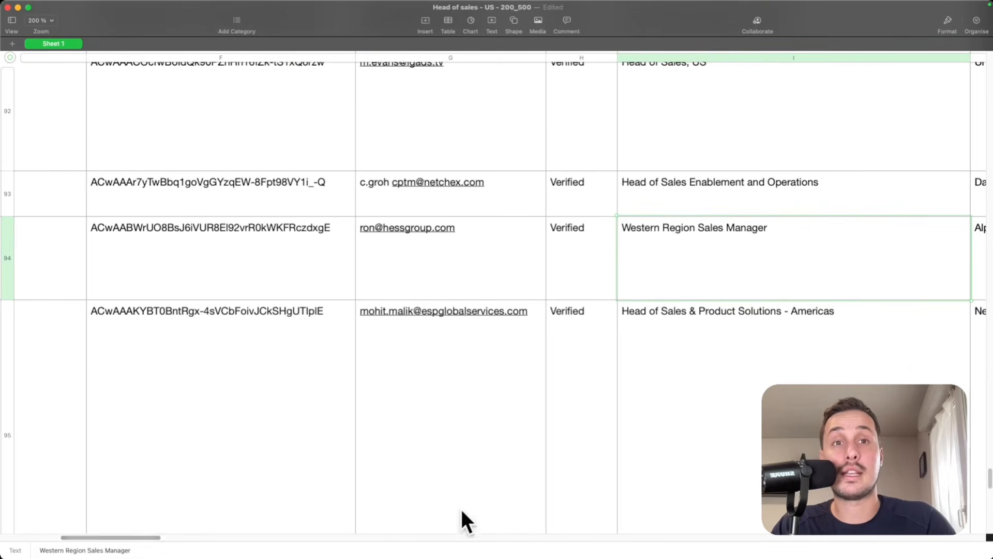
pyautogui.hscroll(-10, 170, 522)
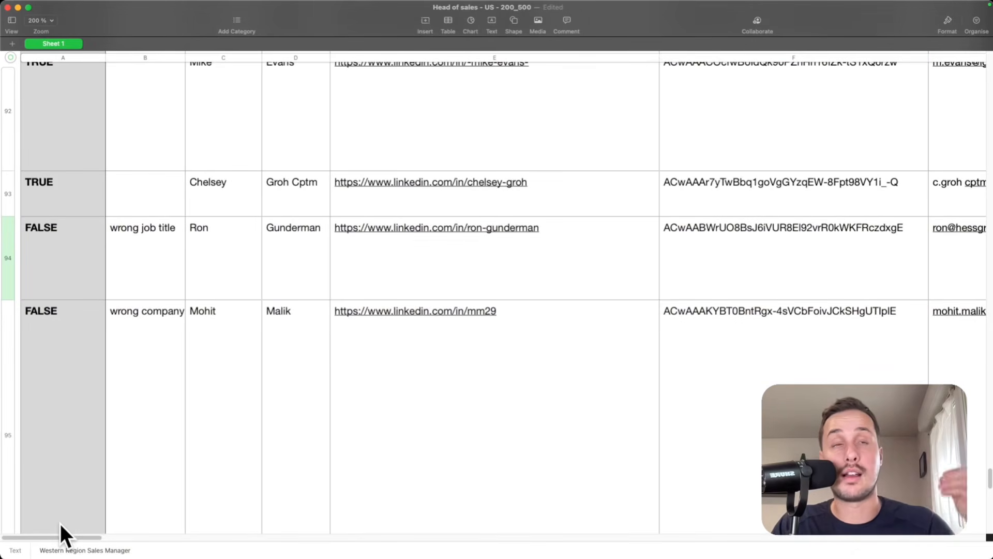
pyautogui.scroll(-2, 144, 471)
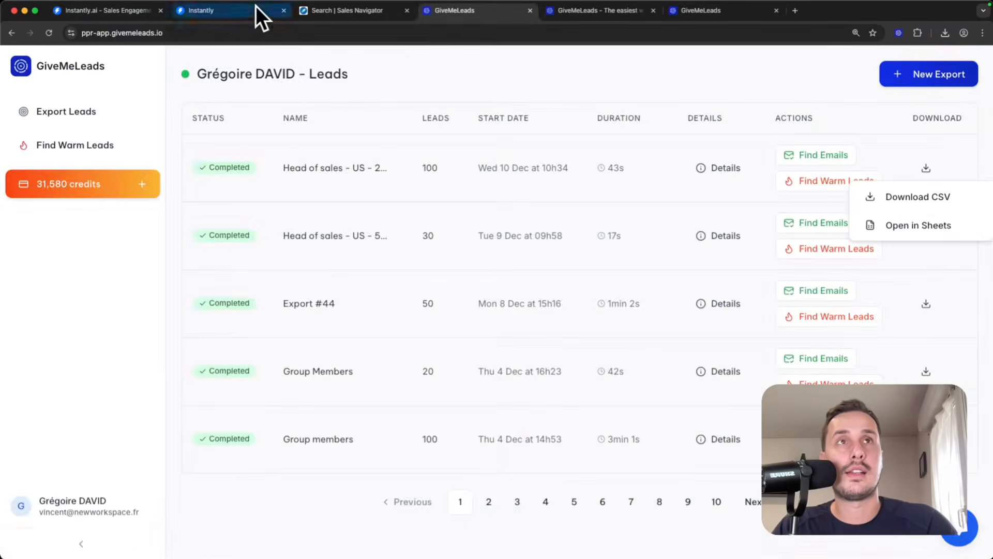
# Step: Switch to the Instantly campaign's leads page and upload "Head of sales - US - 200_500.csv" as a CSV lead source
pyautogui.click(98, 10)
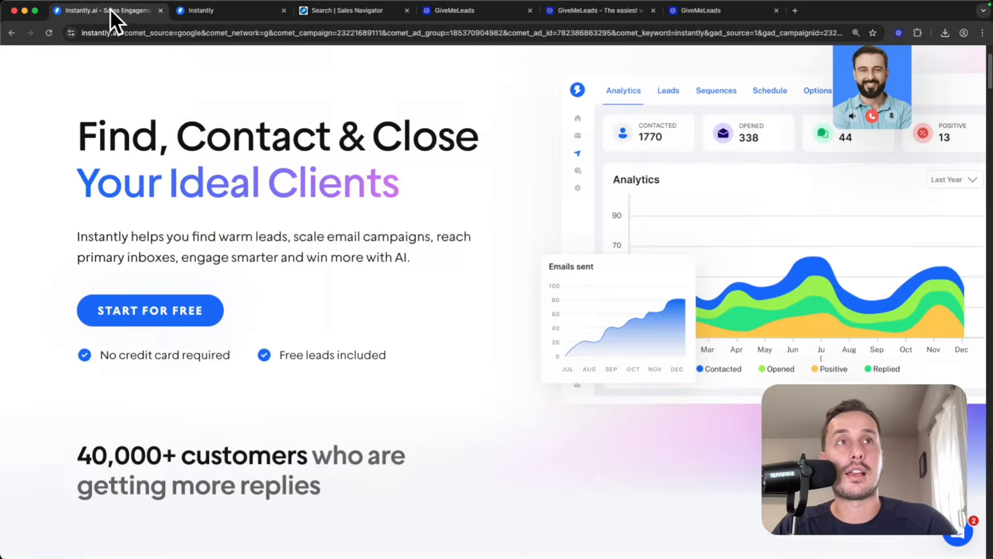
pyautogui.click(196, 11)
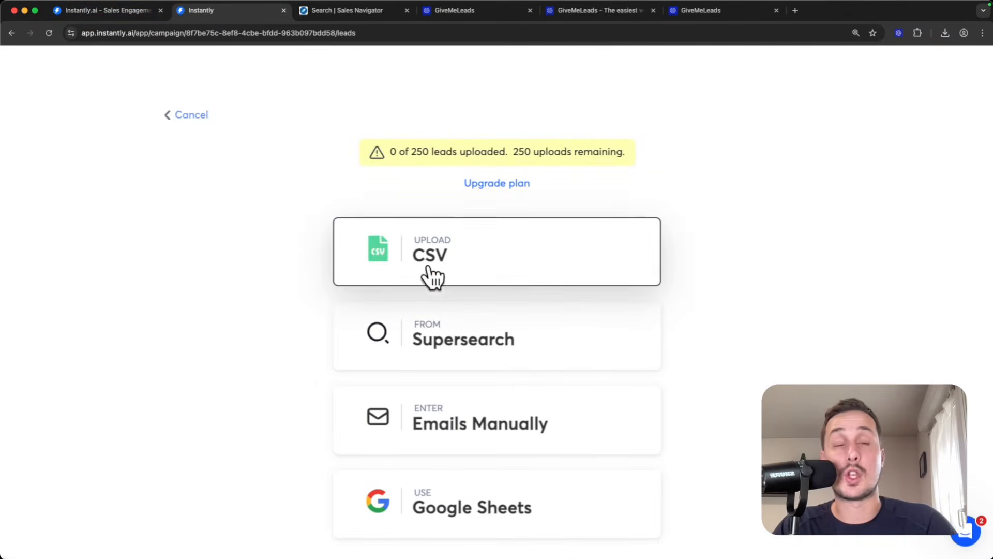
pyautogui.click(463, 268)
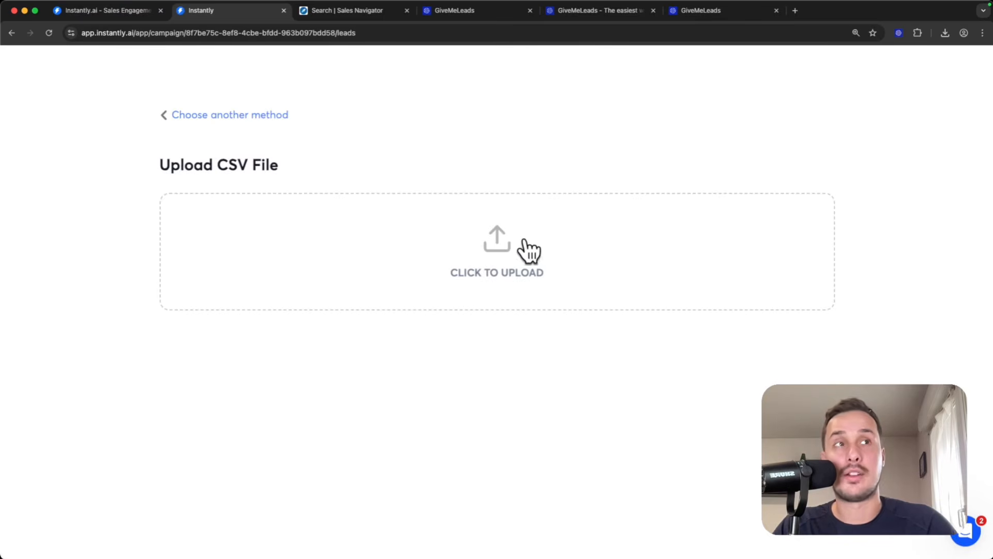
pyautogui.click(521, 250)
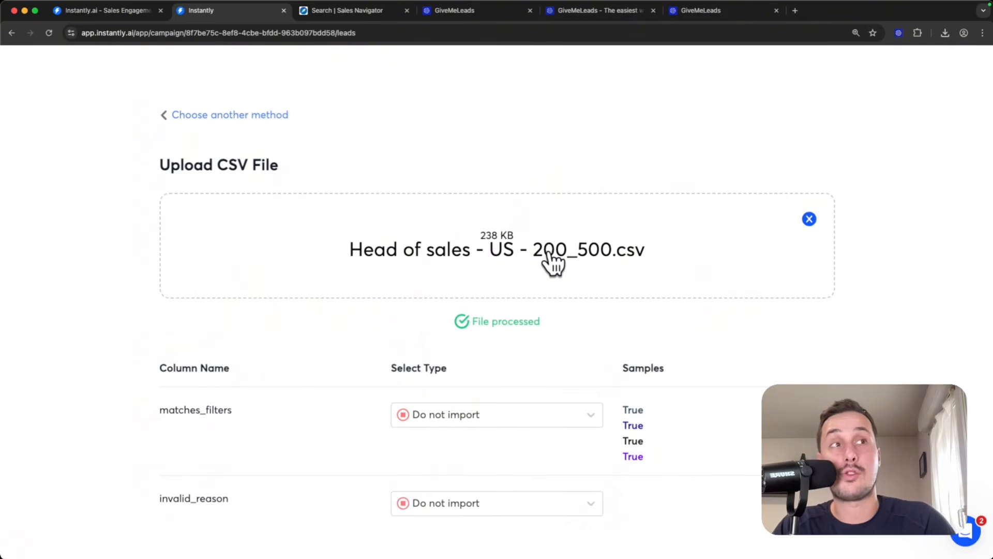
# Step: Review the import mapping of all CSV columns, keeping first_name assigned to First Name, through to the duplicate check and verification options
pyautogui.scroll(-1, 614, 282)
pyautogui.scroll(-5, 615, 283)
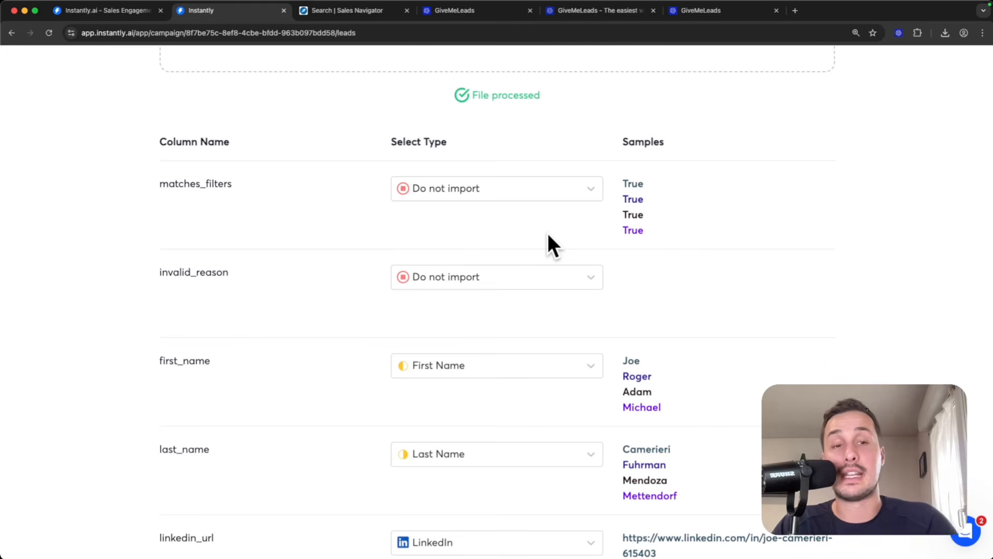
pyautogui.scroll(-5, 501, 230)
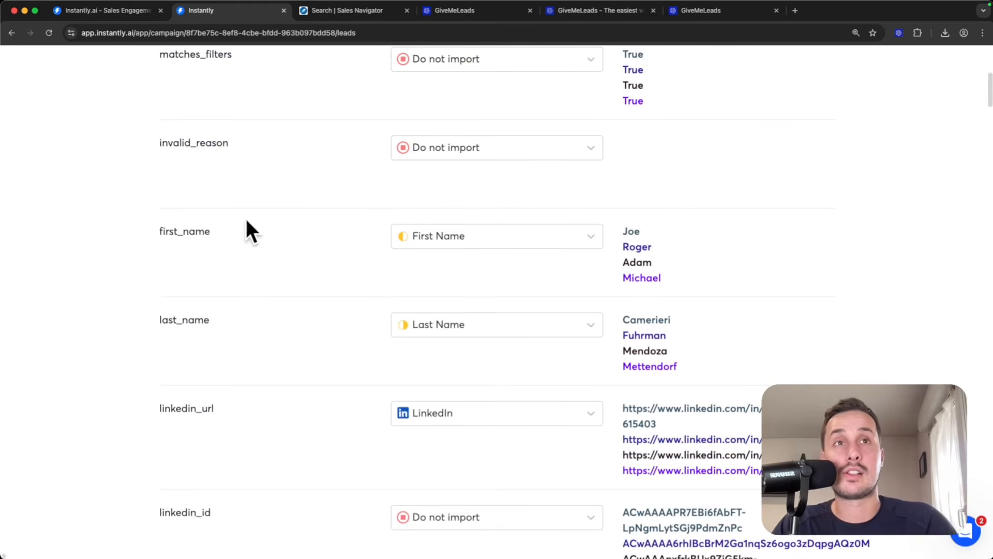
pyautogui.moveTo(158, 231); pyautogui.dragTo(224, 243)
pyautogui.click(224, 244)
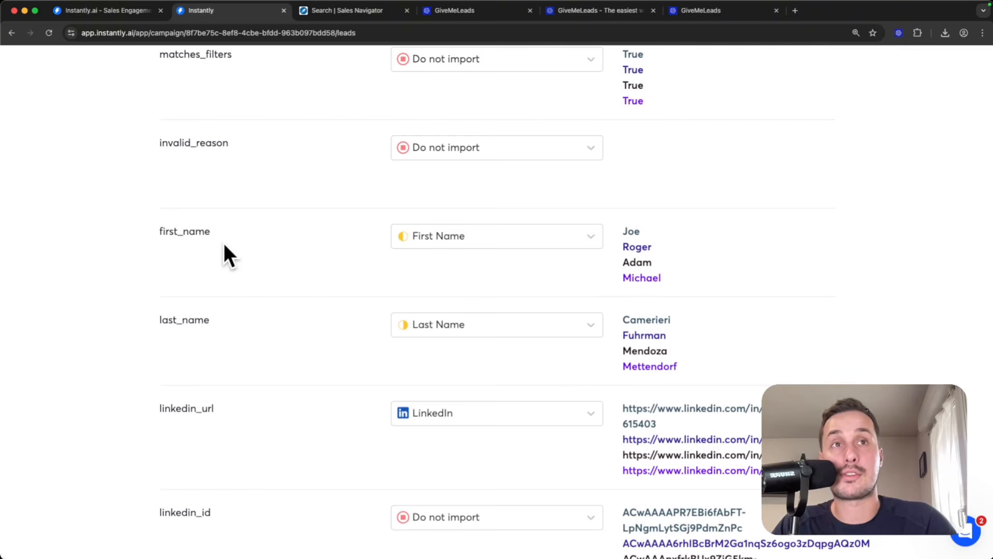
pyautogui.click(466, 238)
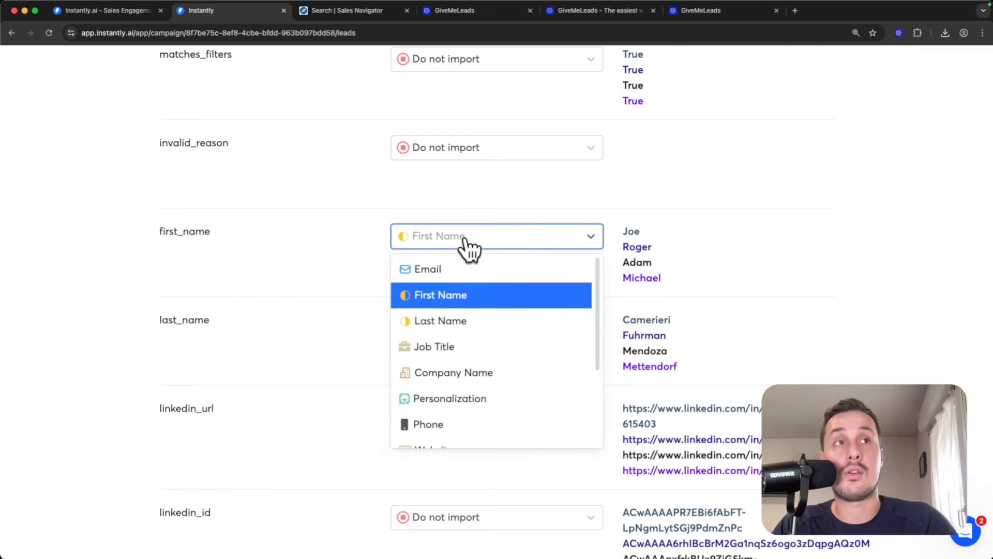
pyautogui.click(433, 297)
pyautogui.moveTo(622, 228); pyautogui.dragTo(680, 289)
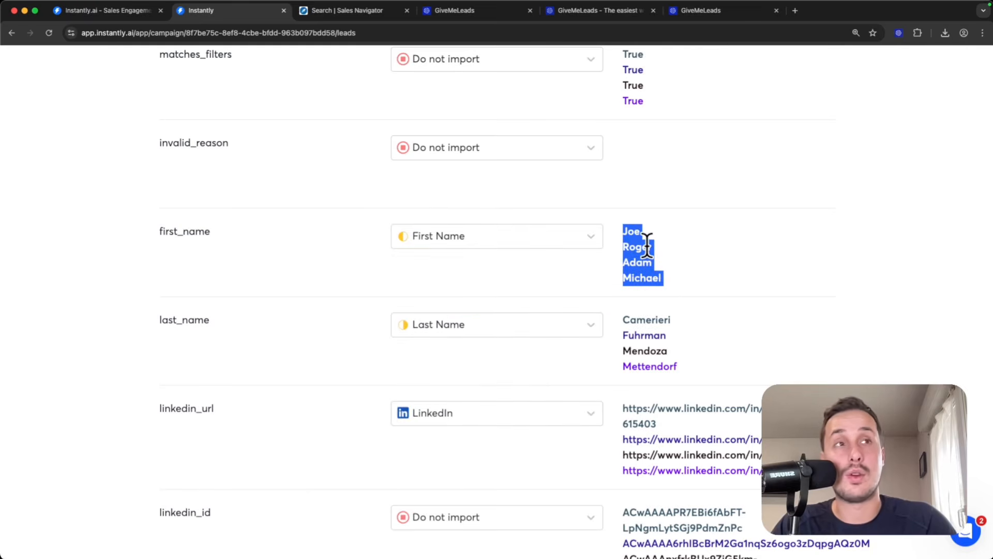
pyautogui.scroll(-2, 181, 253)
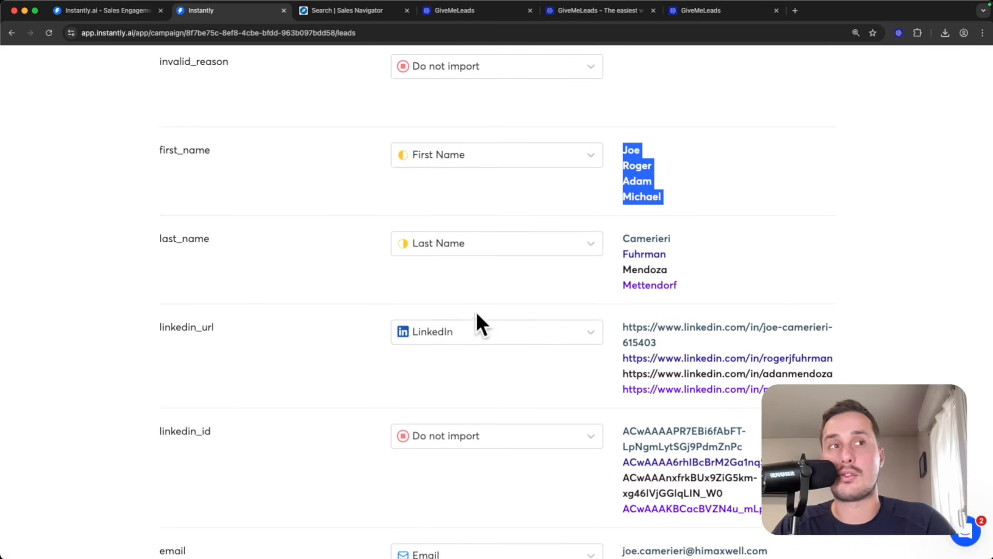
pyautogui.scroll(-6, 479, 333)
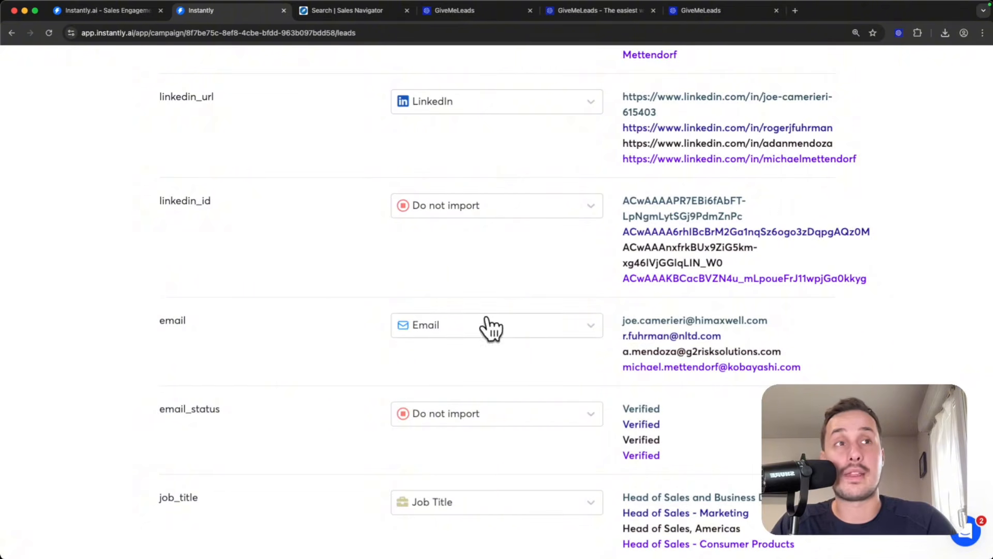
pyautogui.scroll(-8, 455, 298)
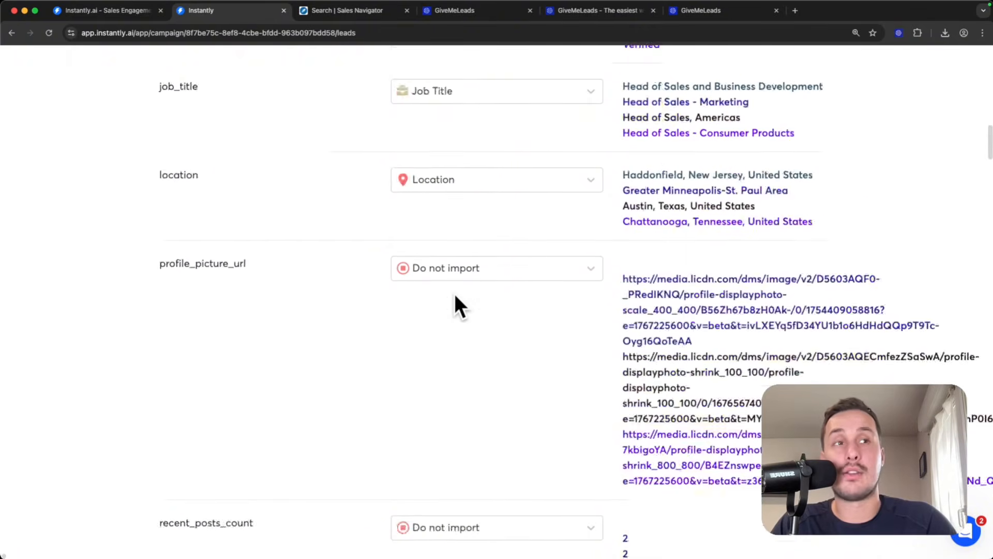
pyautogui.scroll(-20, 454, 294)
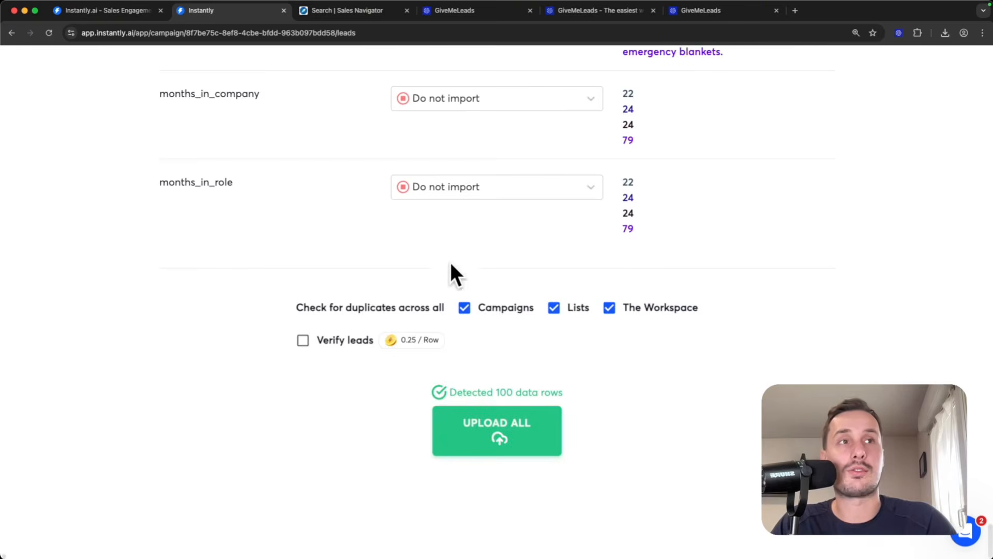
# Step: Turn off the duplicate checks across Campaigns, Lists and The Workspace, and upload all detected rows without lead verification
pyautogui.click(464, 307)
pyautogui.click(554, 307)
pyautogui.click(610, 308)
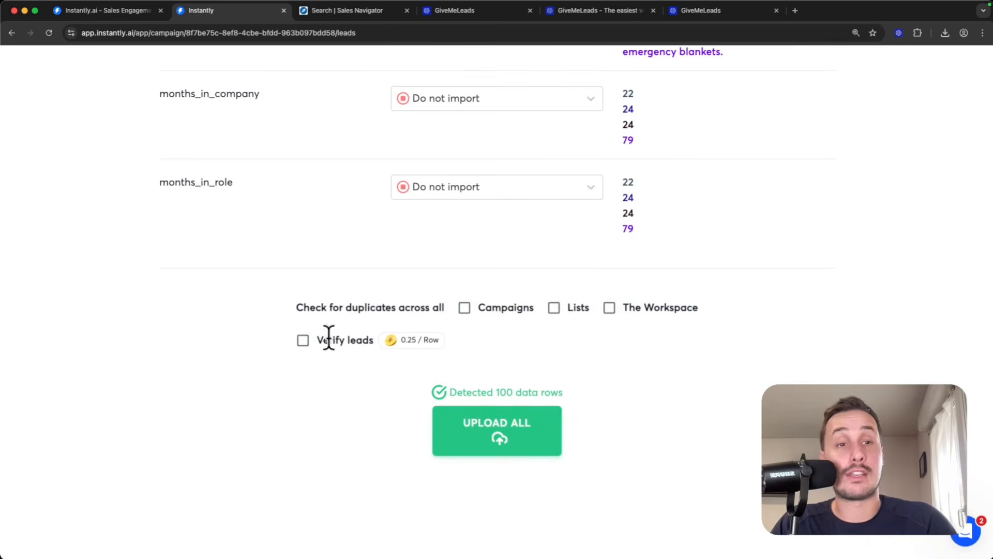
pyautogui.click(494, 439)
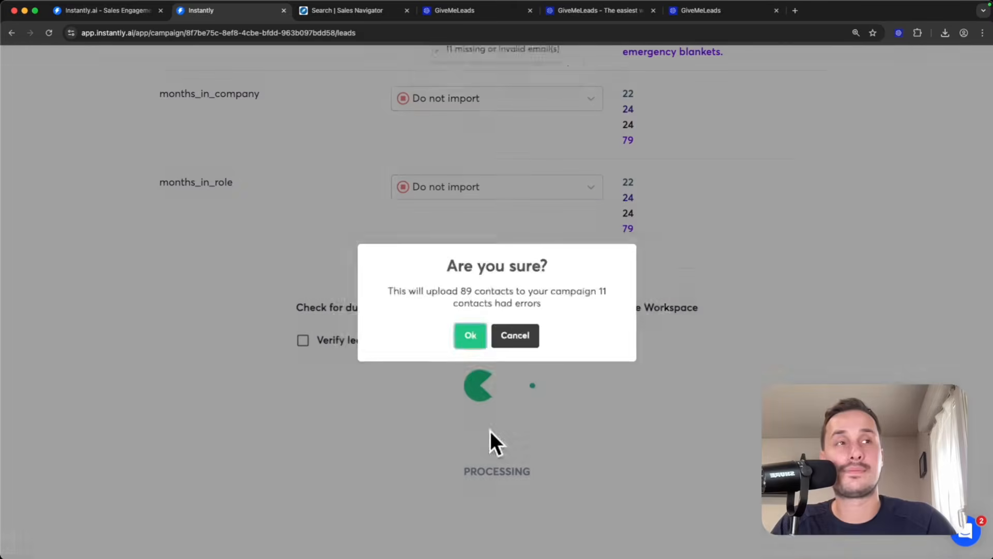
# Step: Read the upload confirmation, approve uploading the valid contacts to the campaign, and look through the imported leads list
pyautogui.moveTo(368, 289); pyautogui.dragTo(476, 305)
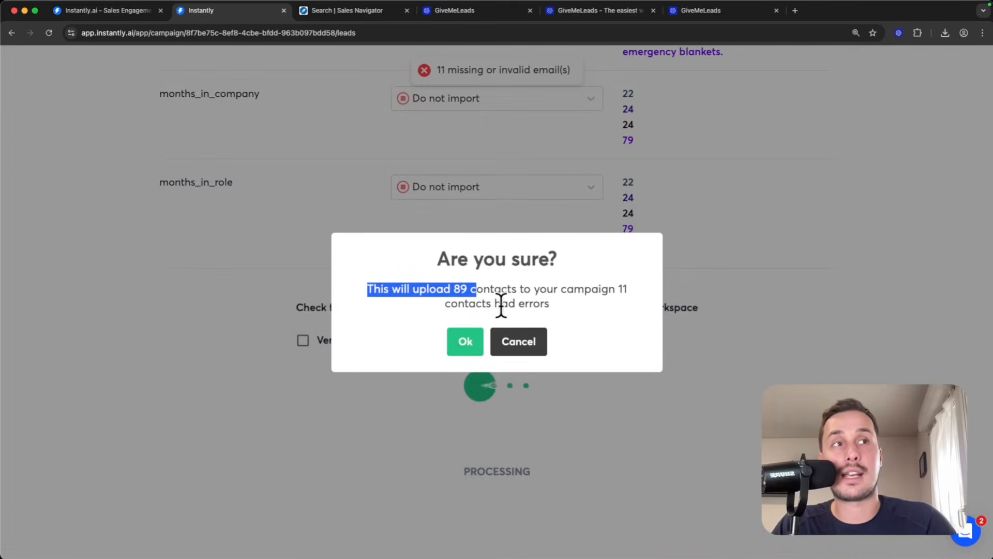
pyautogui.click(591, 287)
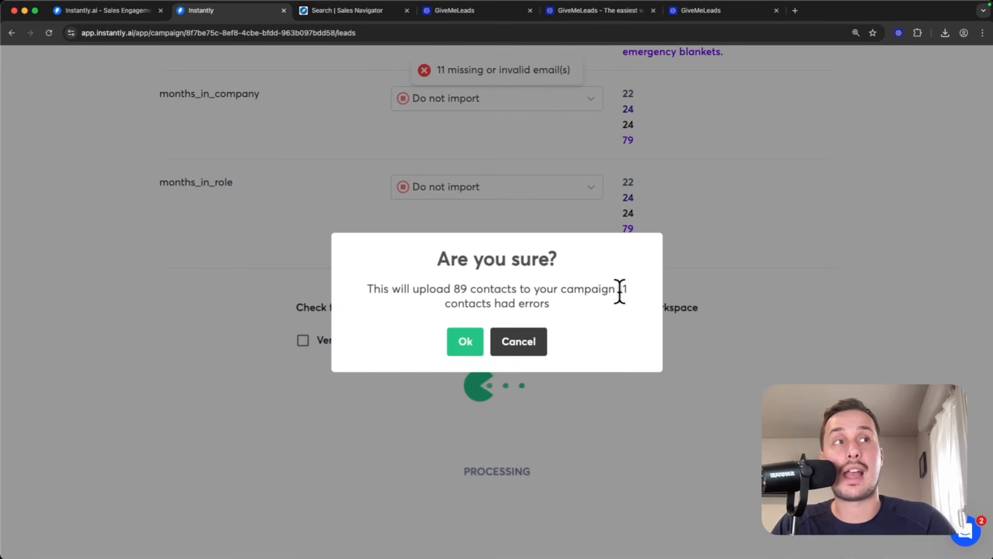
pyautogui.moveTo(618, 288); pyautogui.dragTo(636, 311)
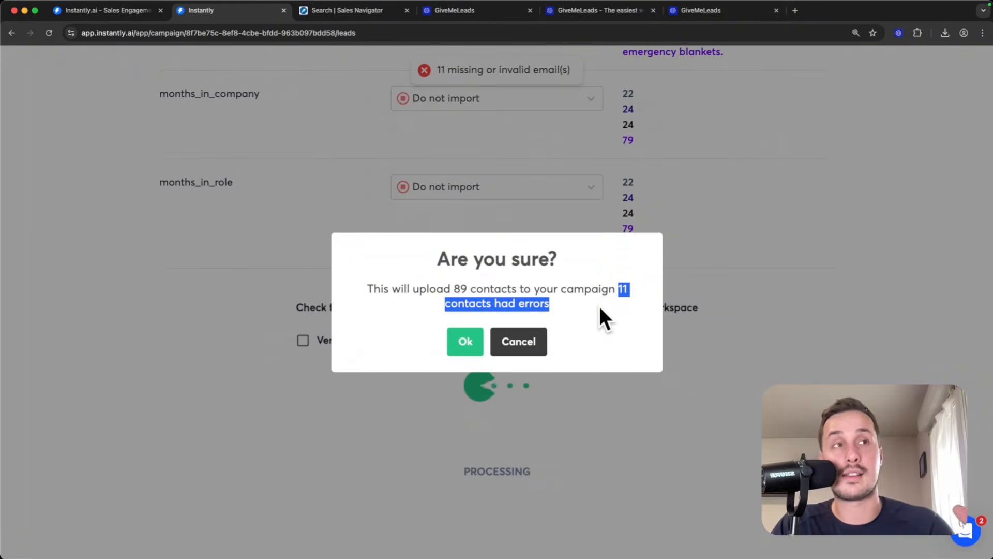
pyautogui.click(450, 284)
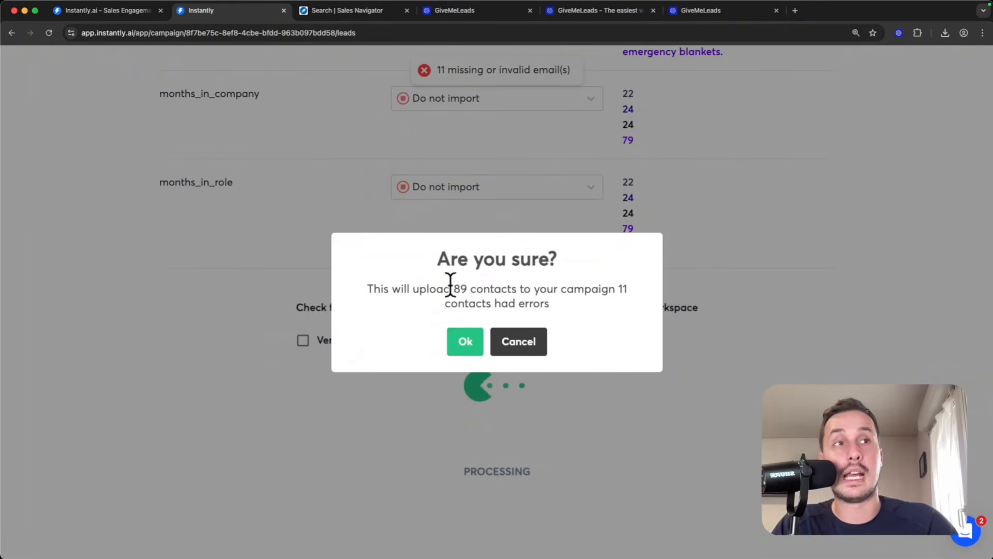
pyautogui.click(463, 340)
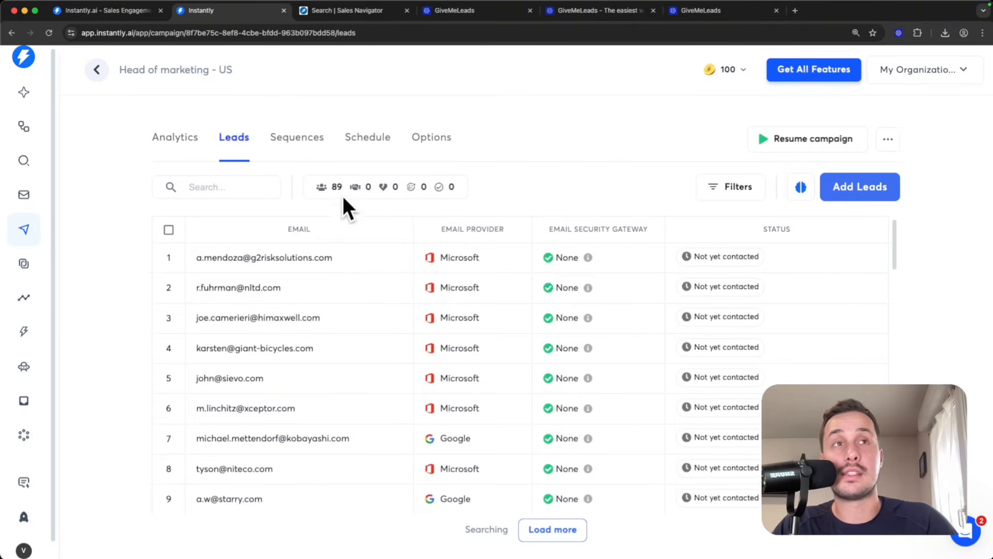
pyautogui.scroll(-10, 367, 355)
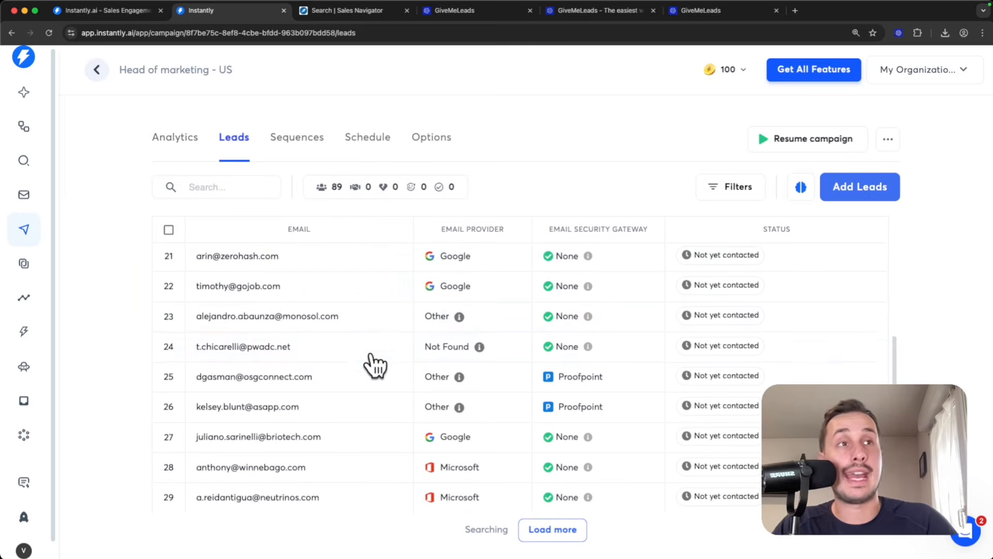
pyautogui.scroll(-5, 375, 365)
pyautogui.scroll(15, 383, 350)
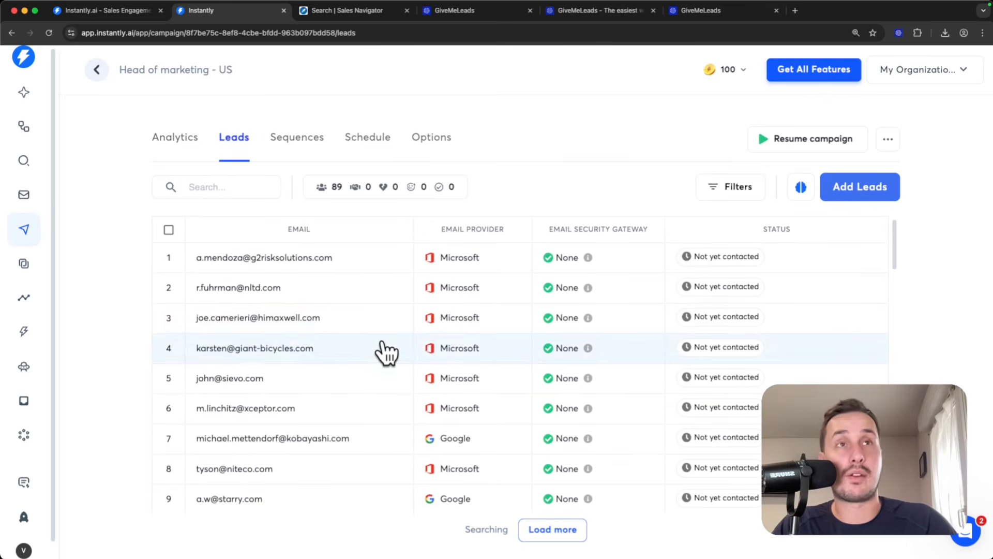
# Step: Open the campaign's email sequence and set the Step 1 subject to "leads with verified emails"
pyautogui.click(284, 141)
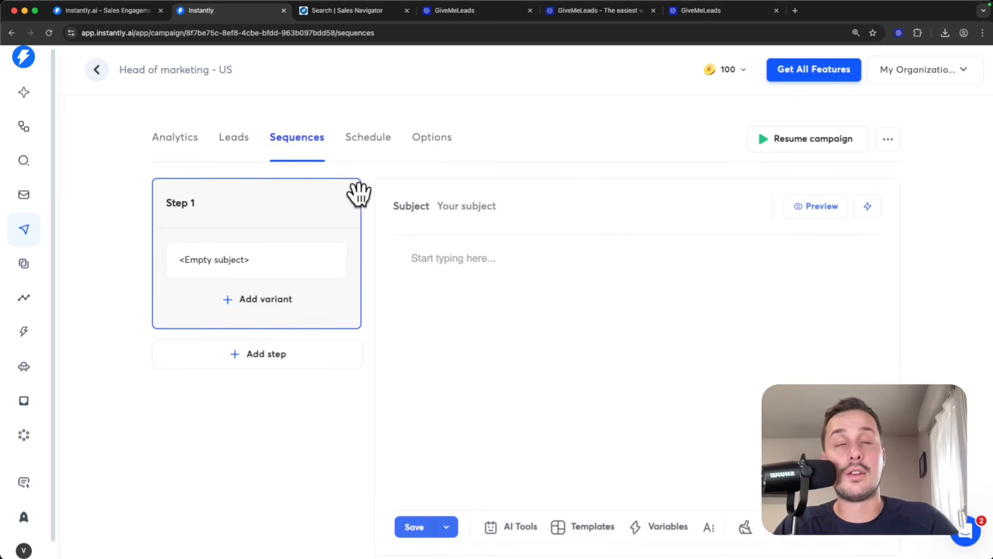
pyautogui.click(447, 206)
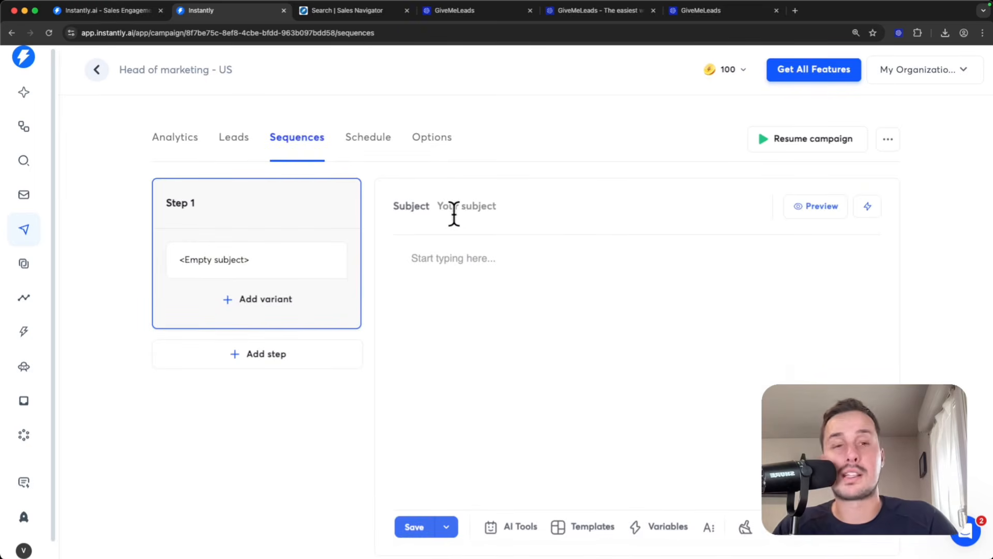
pyautogui.click(464, 12)
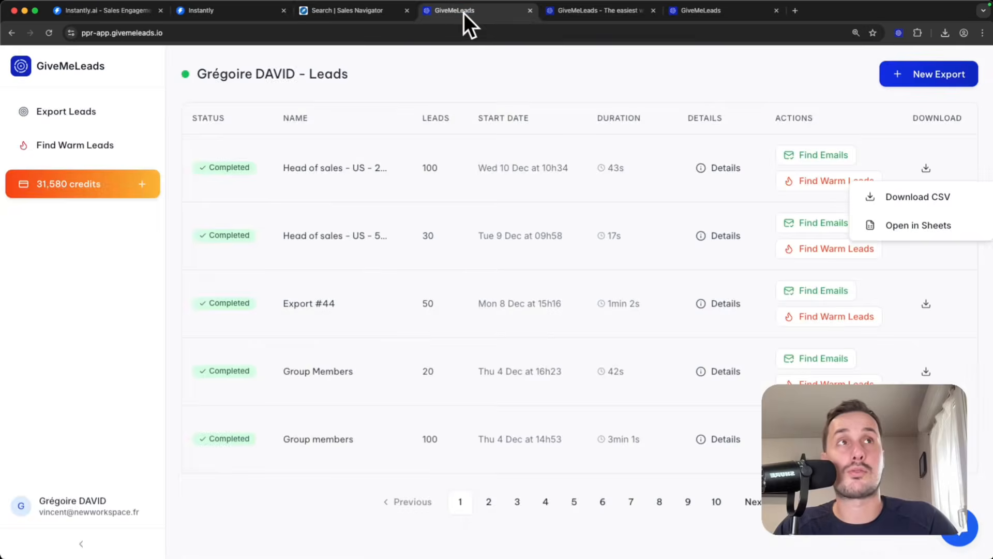
pyautogui.click(585, 10)
pyautogui.click(189, 15)
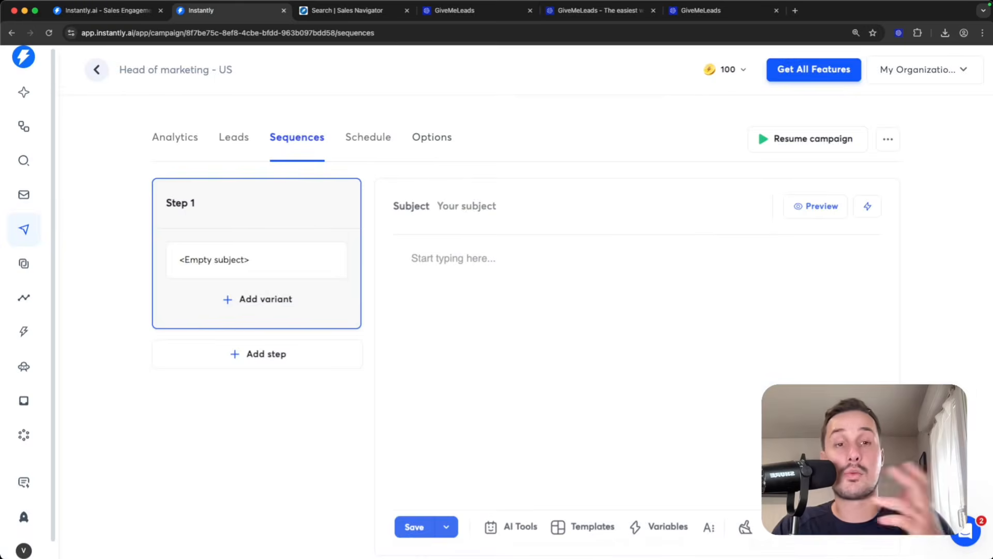
pyautogui.write('leads with verified emails')
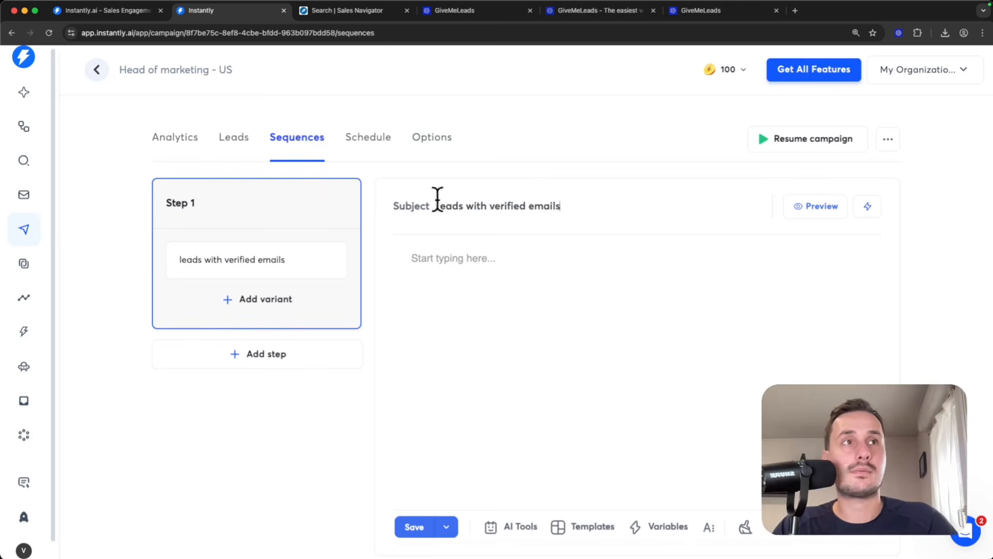
# Step: Begin the Step 1 email body with the greeting "Hi {{firstName}}," using the First Name variable
pyautogui.click(525, 308)
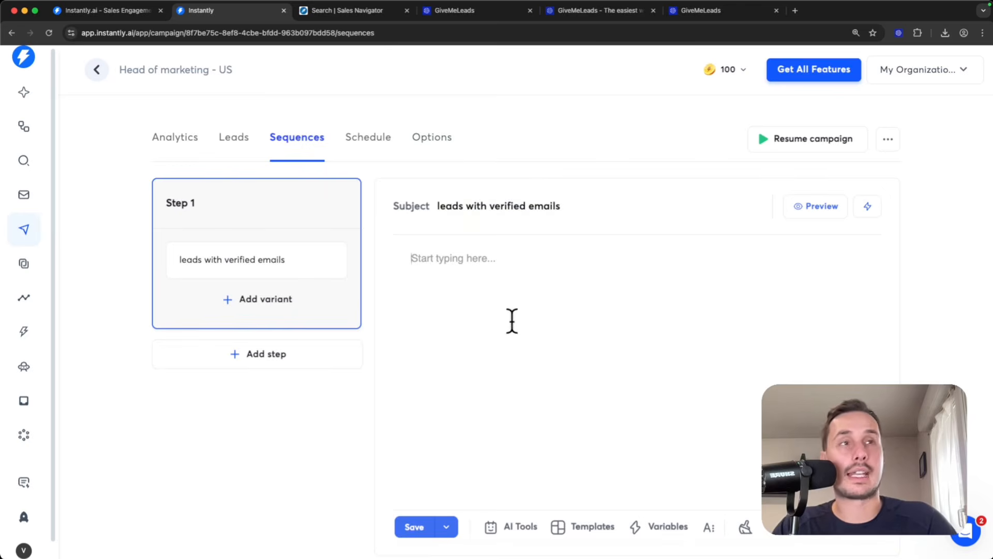
pyautogui.write('Hi')
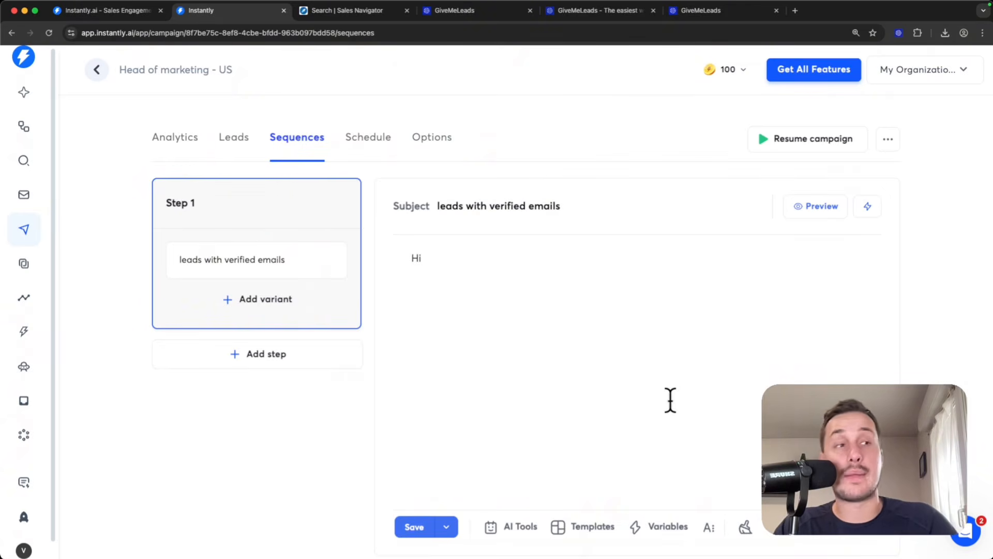
pyautogui.click(670, 533)
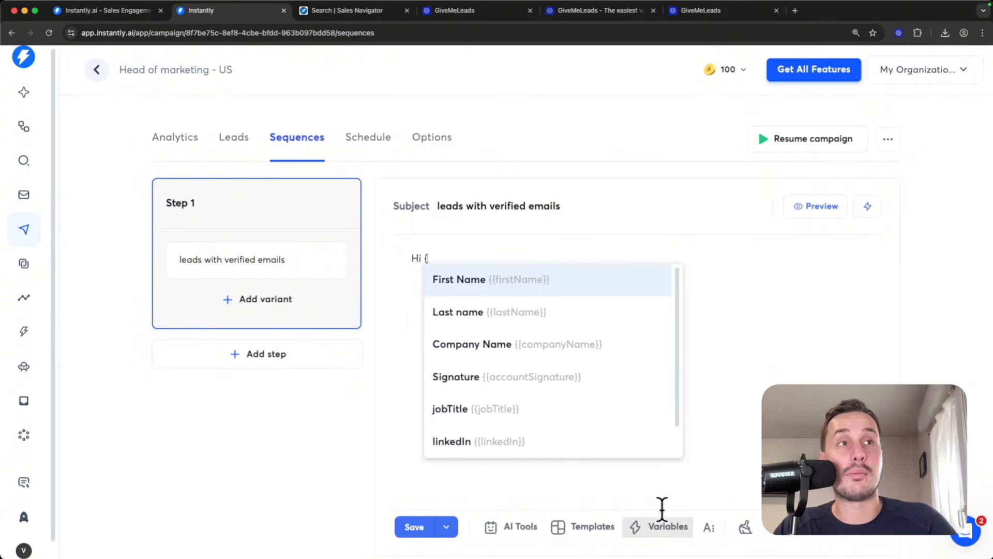
pyautogui.click(510, 288)
pyautogui.write(',')
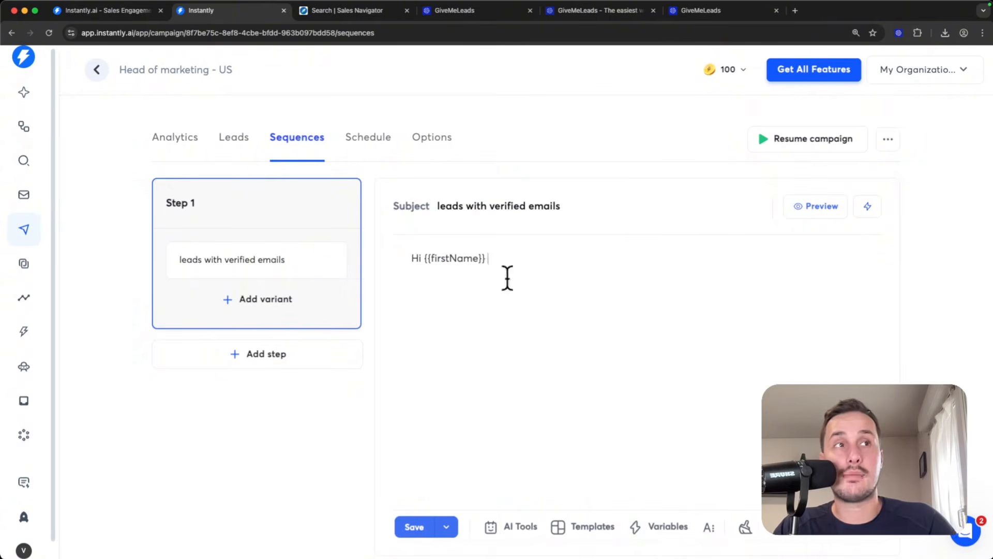
pyautogui.press('Return')
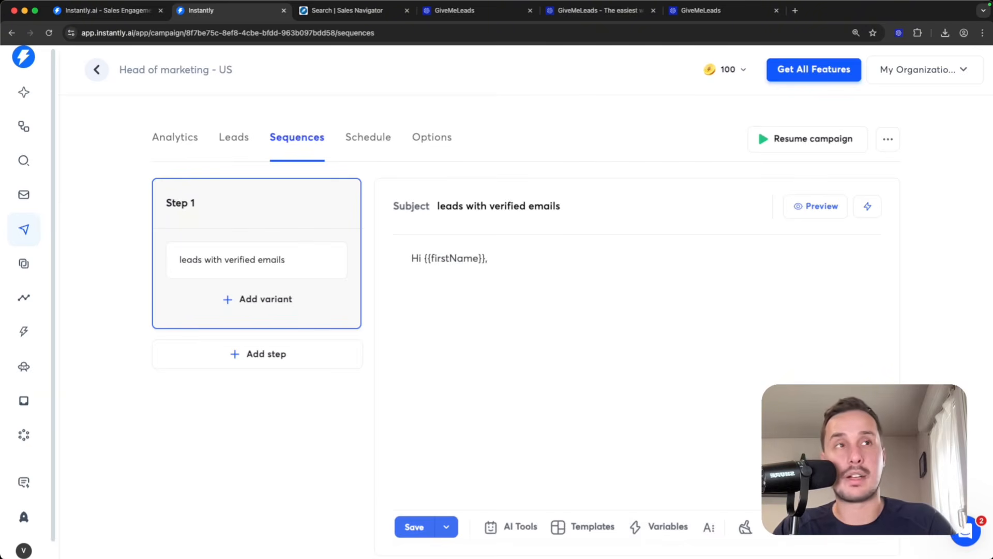
# Step: Add and review body text asking about LinkedIn Sales Navigator lead lists, pitching exports with verified emails, offering 100 free credits, and ending with "Best"
pyautogui.write('Do you use LinkedIn Sales Navigator to build your lead lists?  If yes, we have a solution to export the leads, cleans the data and gives you the verified emails of your leads.  Want to try with 100 free credits?  Best')
pyautogui.moveTo(411, 291); pyautogui.dragTo(719, 295)
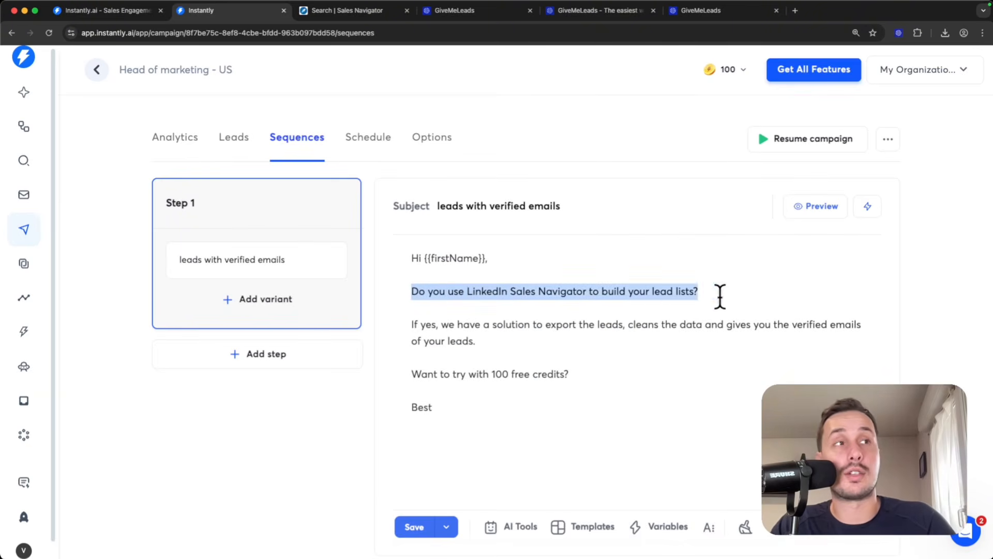
pyautogui.click(432, 326)
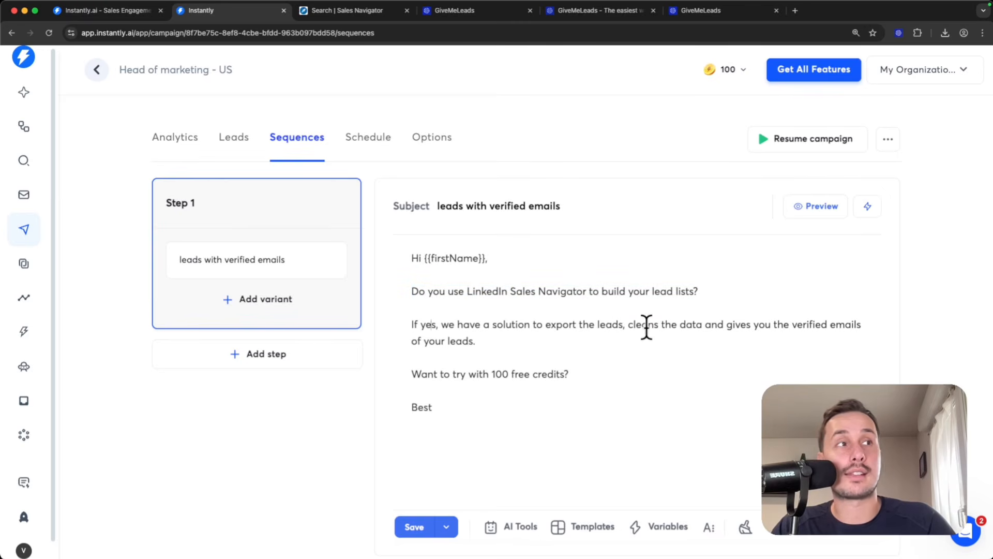
pyautogui.click(702, 324)
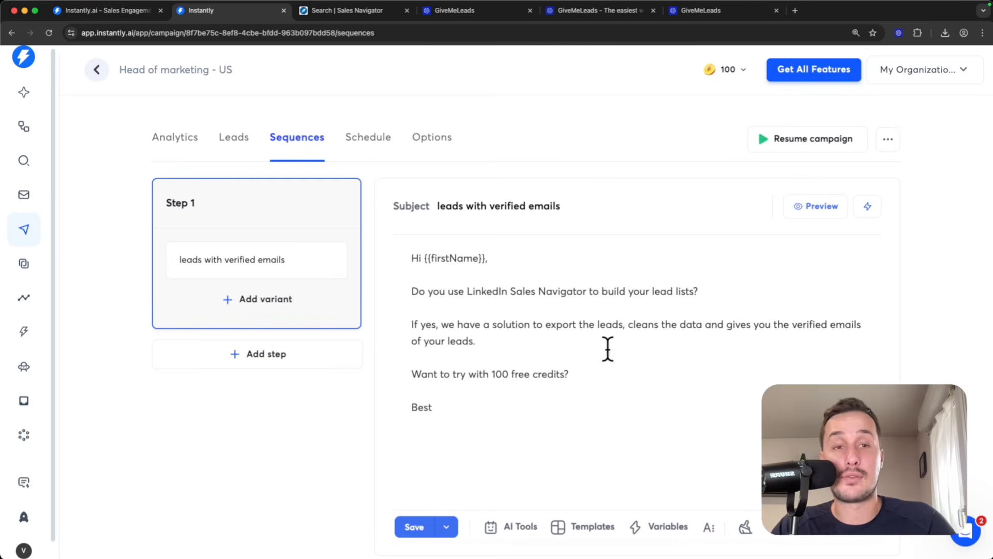
pyautogui.moveTo(410, 373); pyautogui.dragTo(587, 379)
pyautogui.click(587, 379)
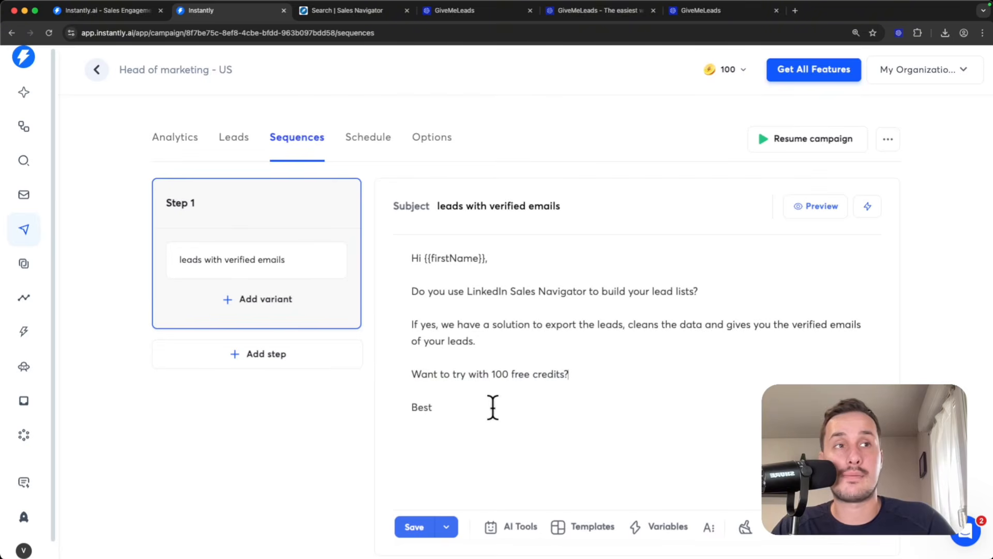
# Step: Add a comma after "Best" and insert the Signature variable {{accountSignature}} on a new line below it
pyautogui.click(471, 410)
pyautogui.write(',')
pyautogui.press('Return')
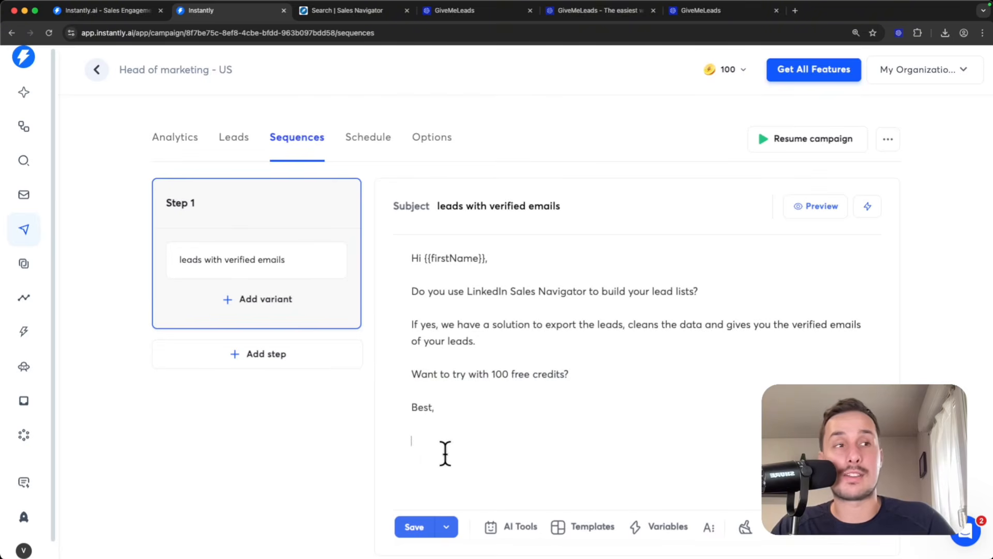
pyautogui.click(659, 528)
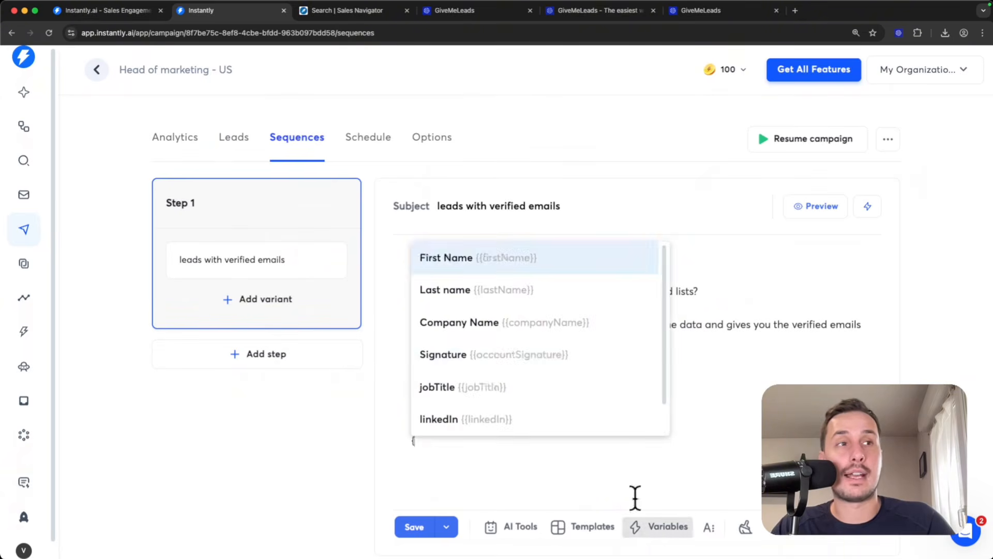
pyautogui.scroll(-1, 501, 364)
pyautogui.click(483, 321)
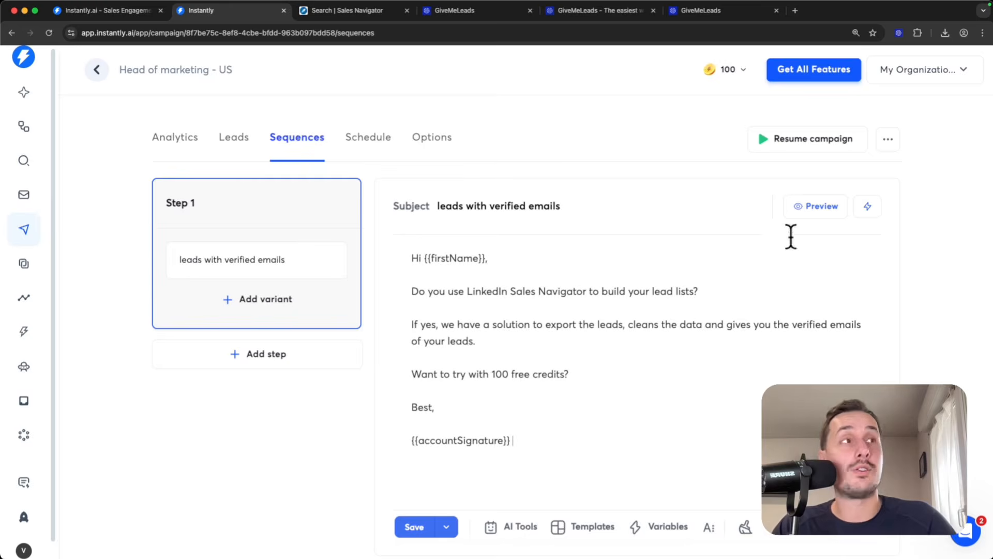
# Step: Preview the email using the connected sending account and the first lead's data, check the greeting and signature, and save the sequence
pyautogui.click(815, 211)
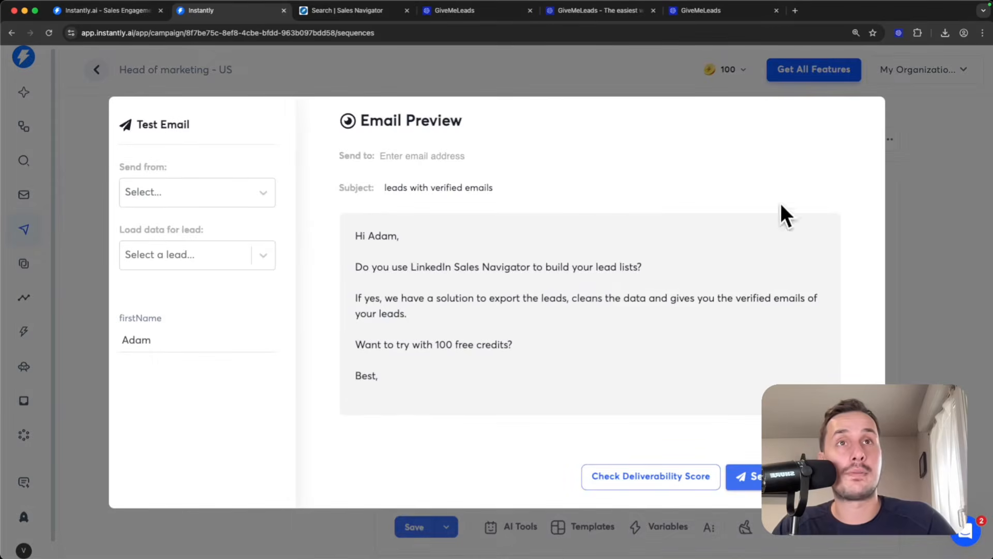
pyautogui.click(241, 194)
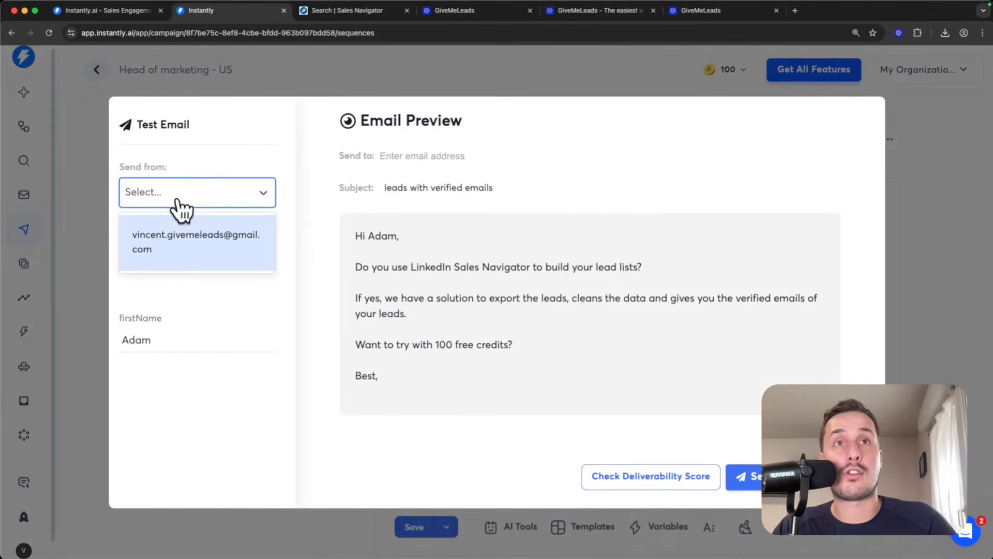
pyautogui.click(179, 235)
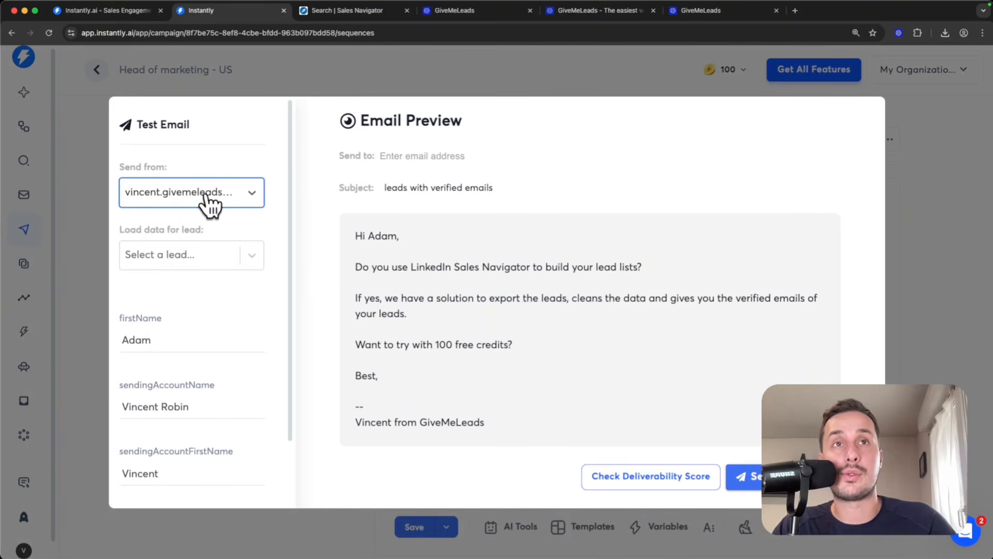
pyautogui.click(251, 255)
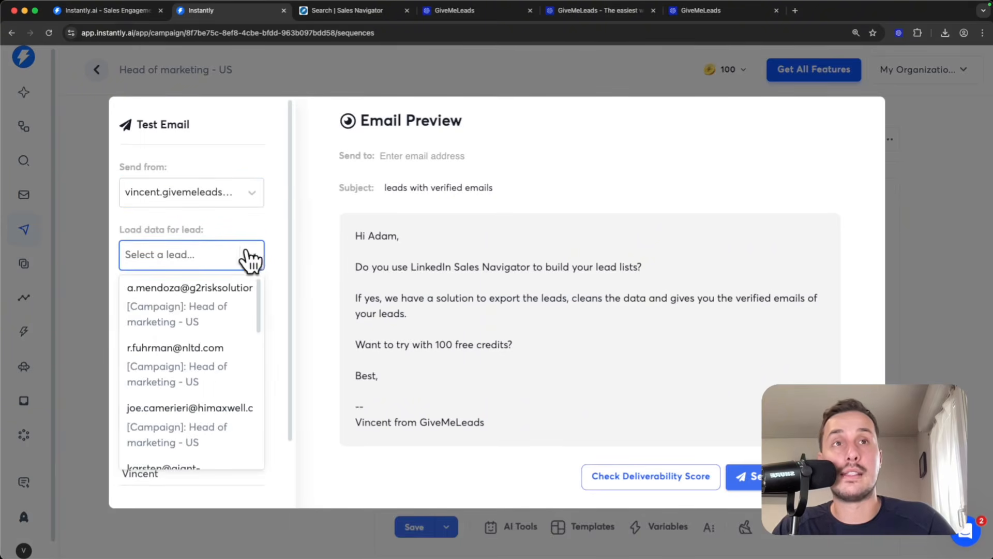
pyautogui.click(201, 301)
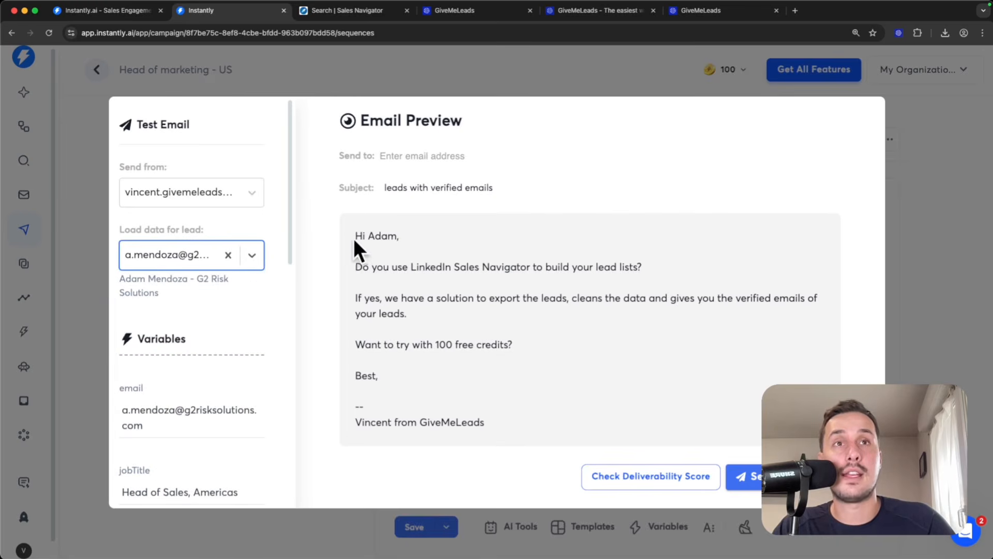
pyautogui.moveTo(356, 236); pyautogui.dragTo(371, 238)
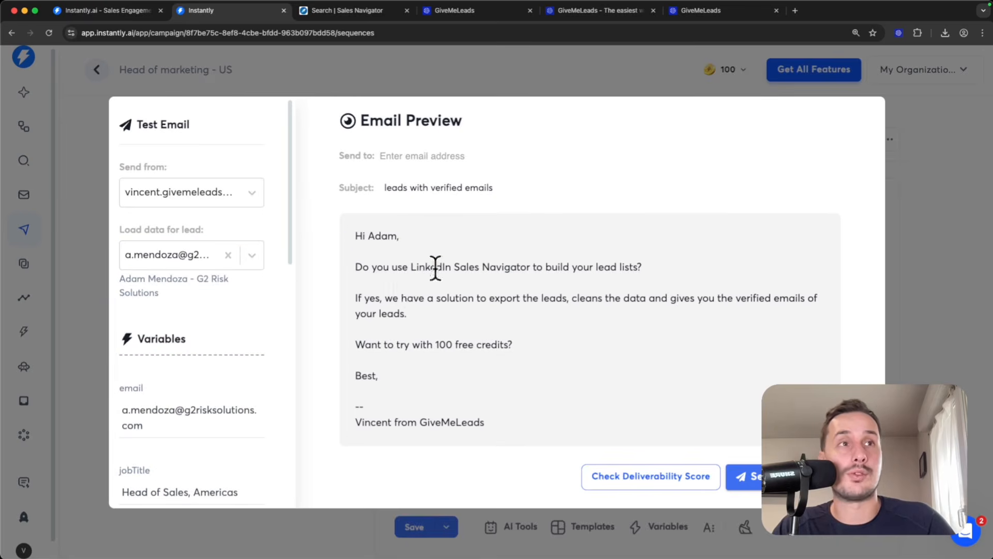
pyautogui.moveTo(504, 420); pyautogui.dragTo(338, 400)
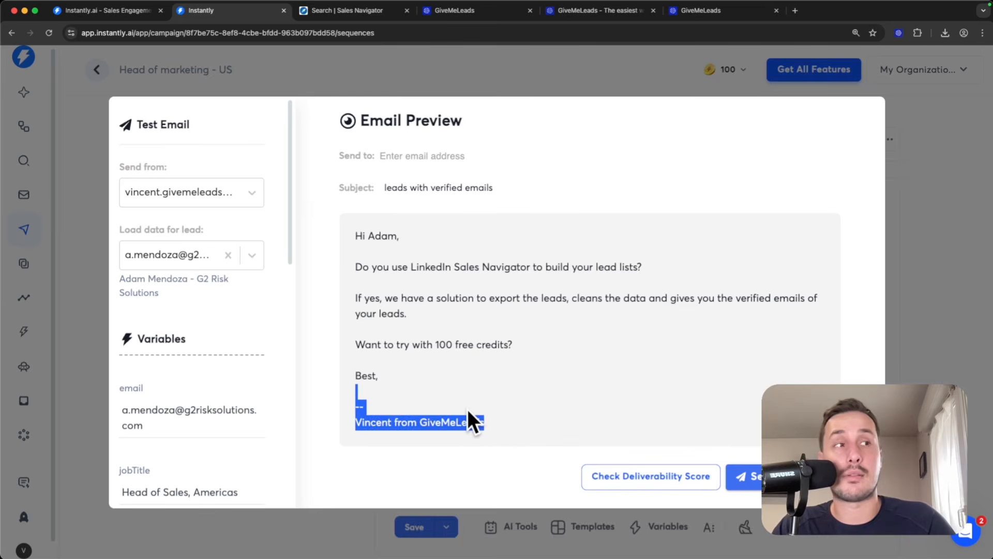
pyautogui.click(895, 321)
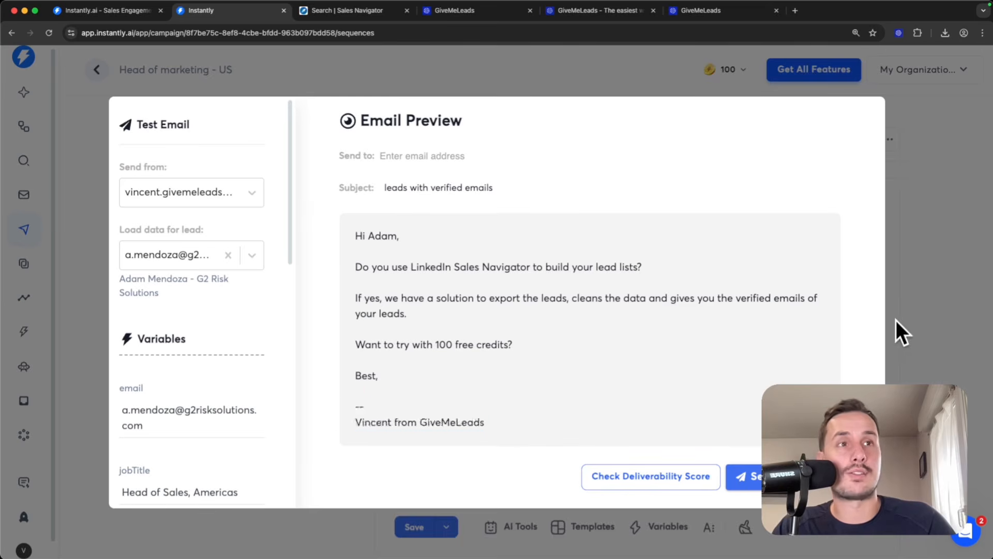
pyautogui.click(418, 528)
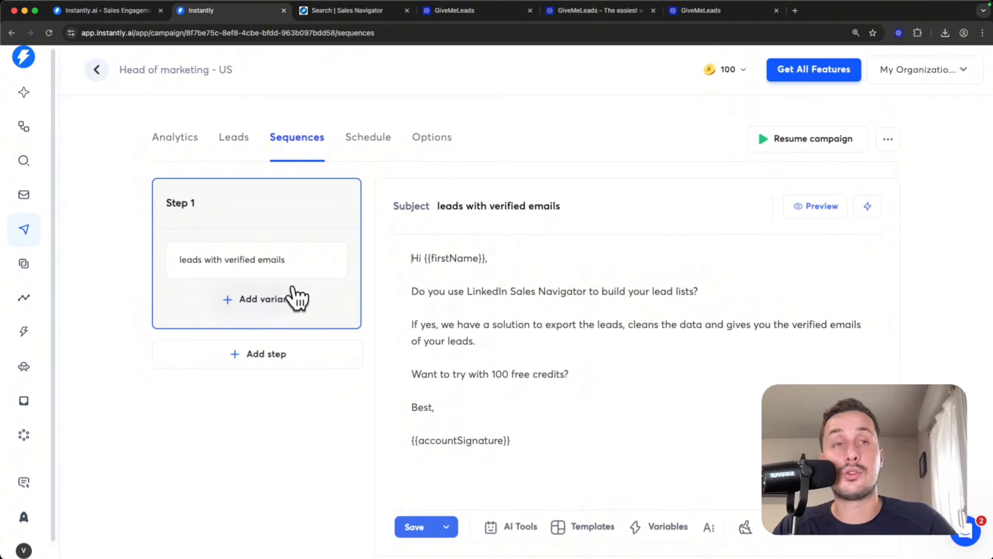
# Step: Add a second email step sent 3 days after Step 1 and begin its body with "Qu"
pyautogui.click(253, 365)
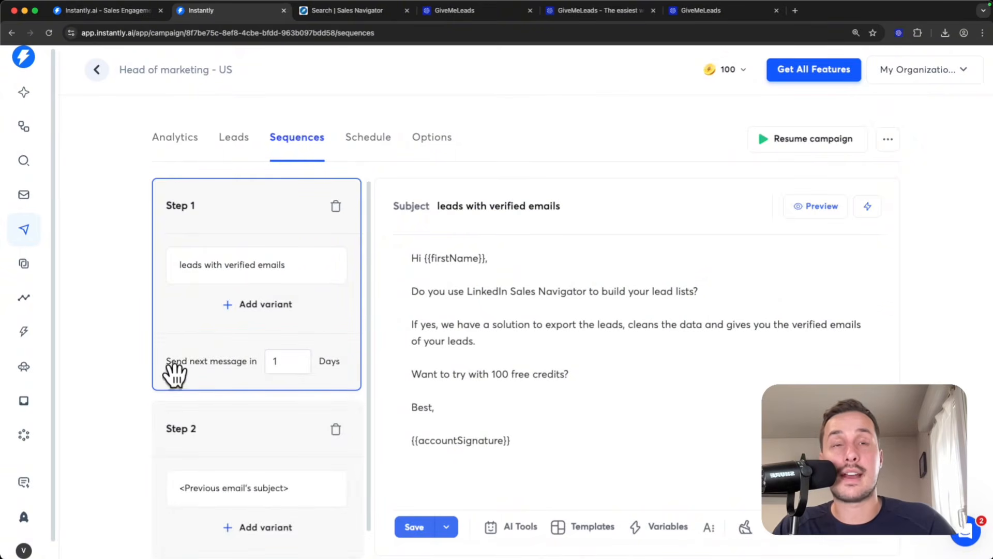
pyautogui.doubleClick(285, 362)
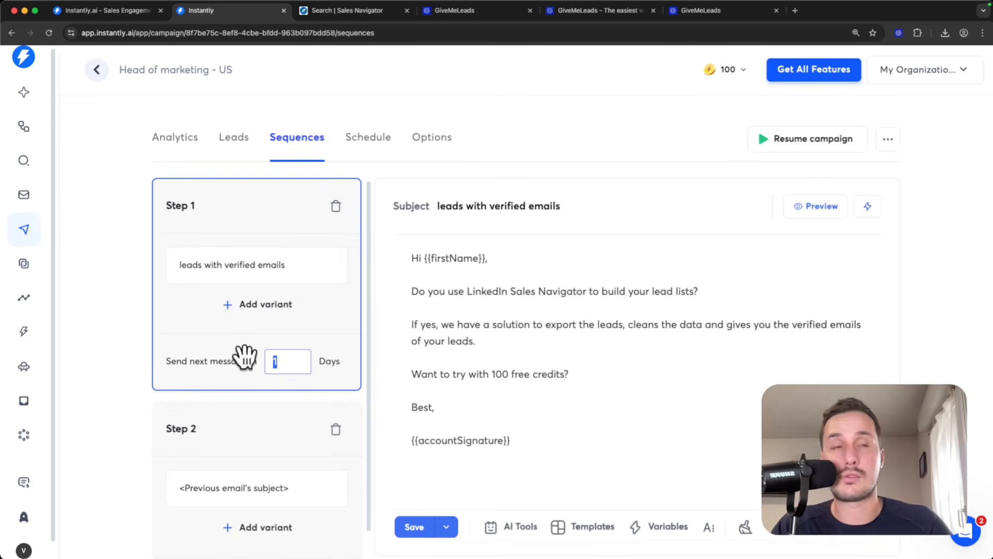
pyautogui.write('3')
pyautogui.click(154, 354)
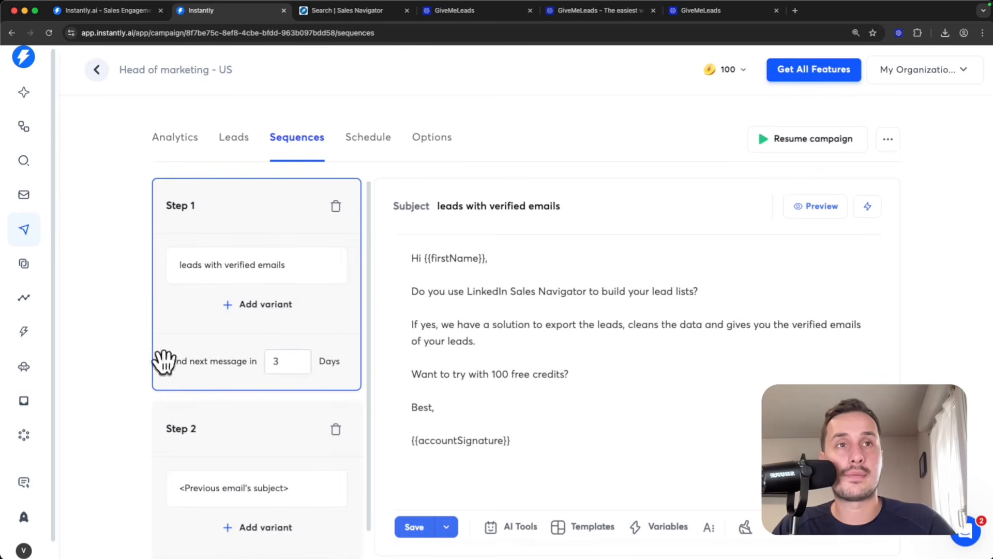
pyautogui.click(197, 435)
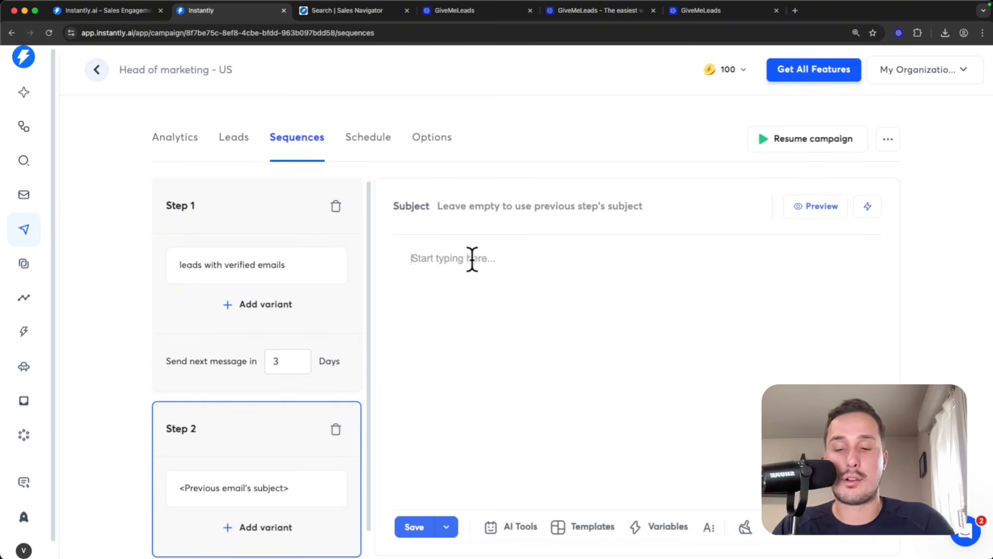
pyautogui.write('Qu')
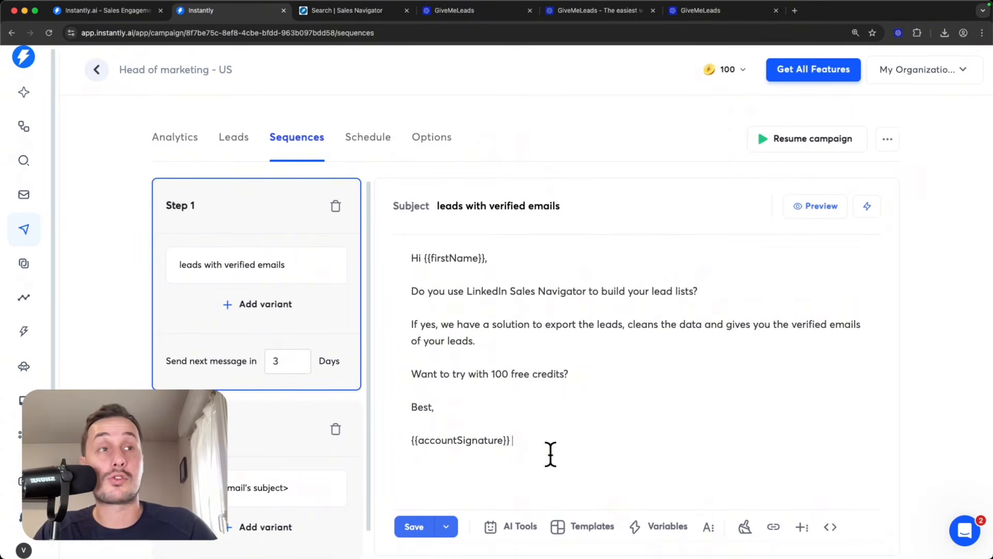
# Step: Clear the text formatting from the entire Step 1 email body, from the greeting through the signature variable
pyautogui.moveTo(550, 452)
pyautogui.mouseDown()
pyautogui.moveTo(468, 373)
pyautogui.moveTo(402, 252)
pyautogui.mouseUp()
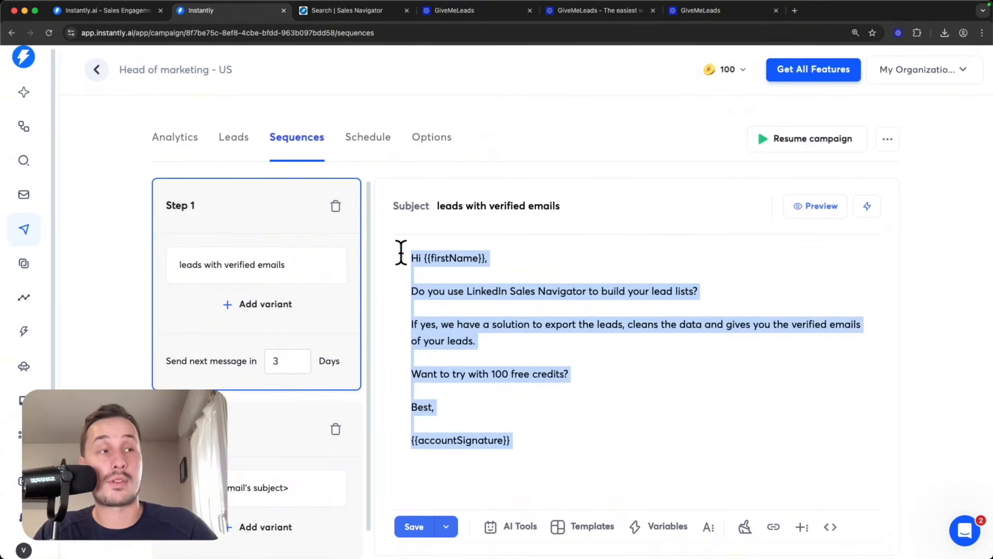
pyautogui.click(745, 531)
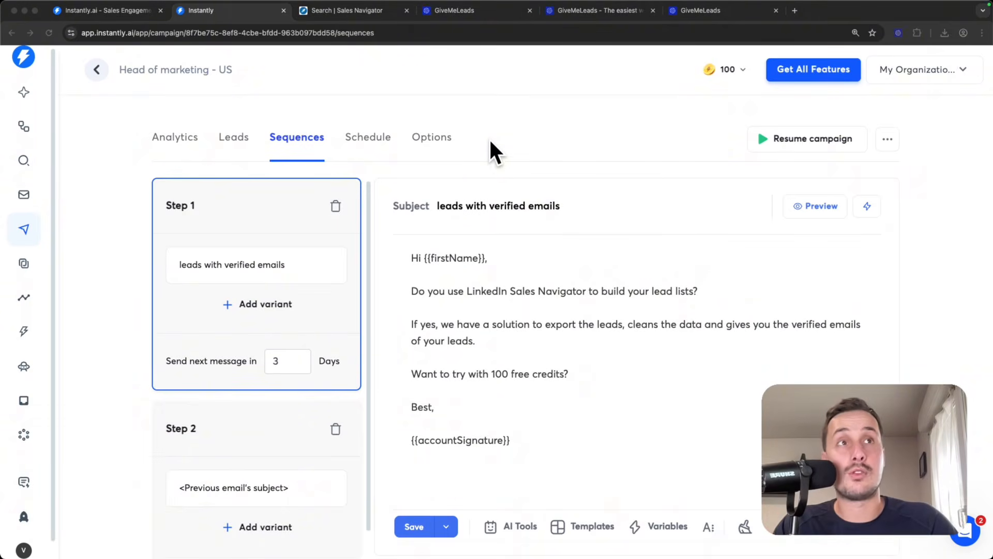
# Step: Review the campaign schedule's sending hours and timezone options, and save the schedule
pyautogui.click(359, 144)
pyautogui.click(362, 144)
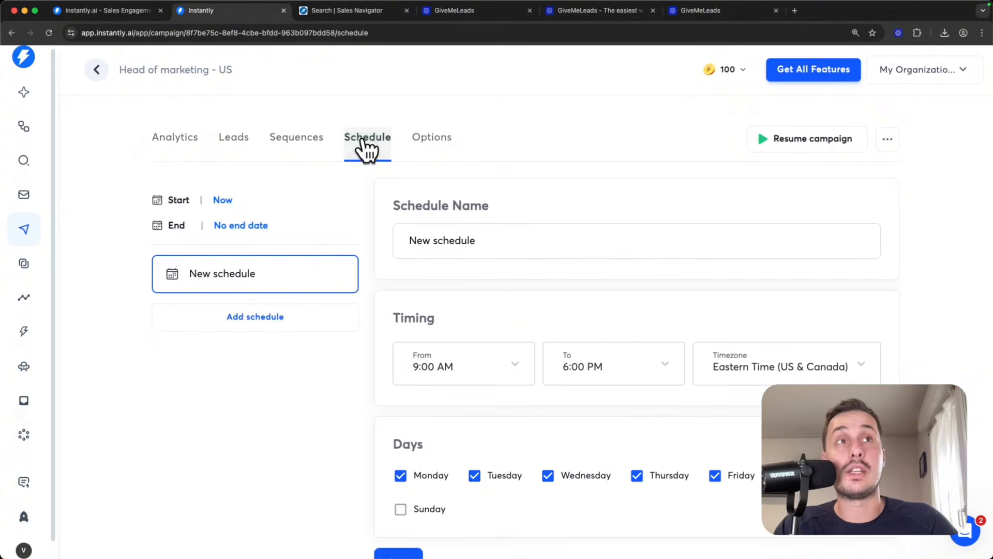
pyautogui.scroll(-1, 471, 294)
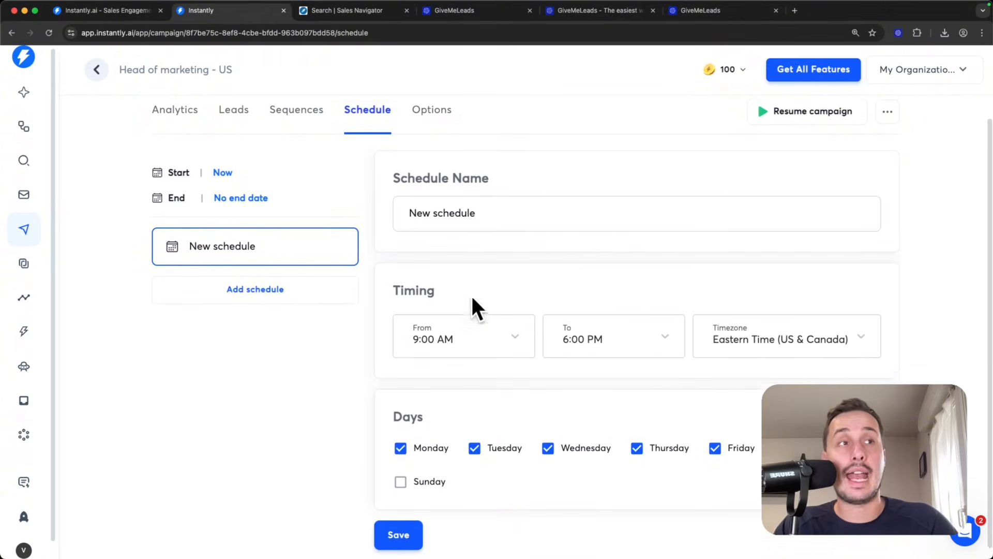
pyautogui.moveTo(392, 285); pyautogui.dragTo(468, 287)
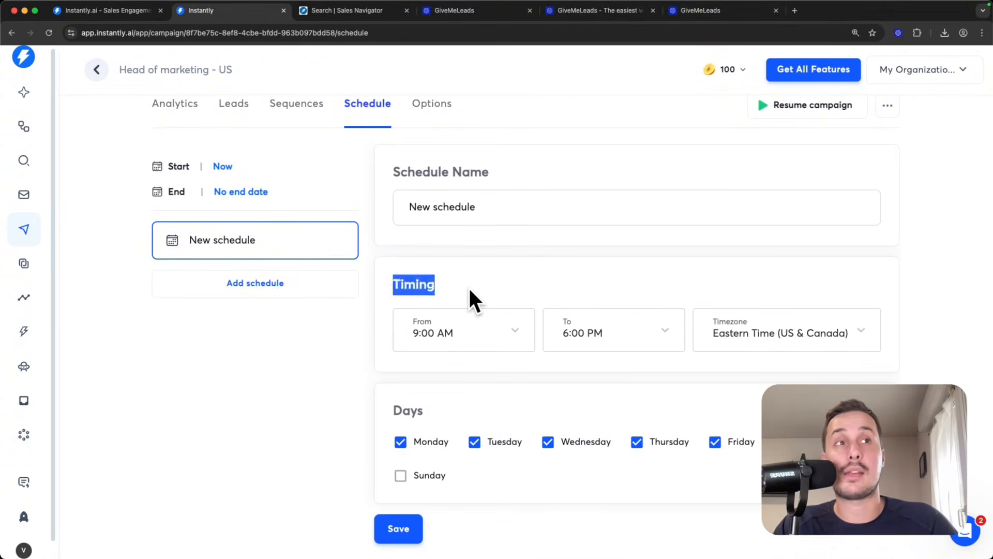
pyautogui.click(474, 287)
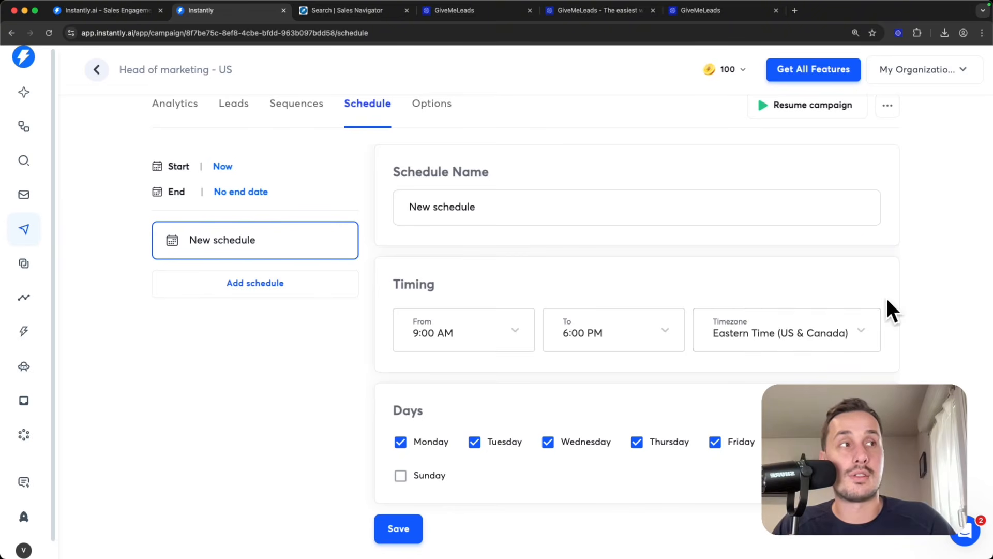
pyautogui.click(848, 336)
pyautogui.scroll(-2, 804, 272)
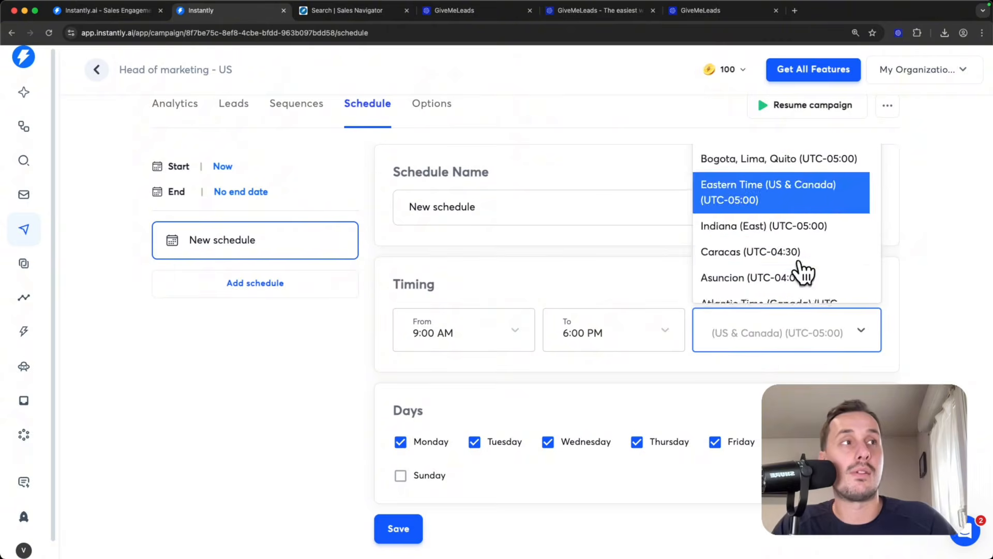
pyautogui.scroll(-10, 805, 272)
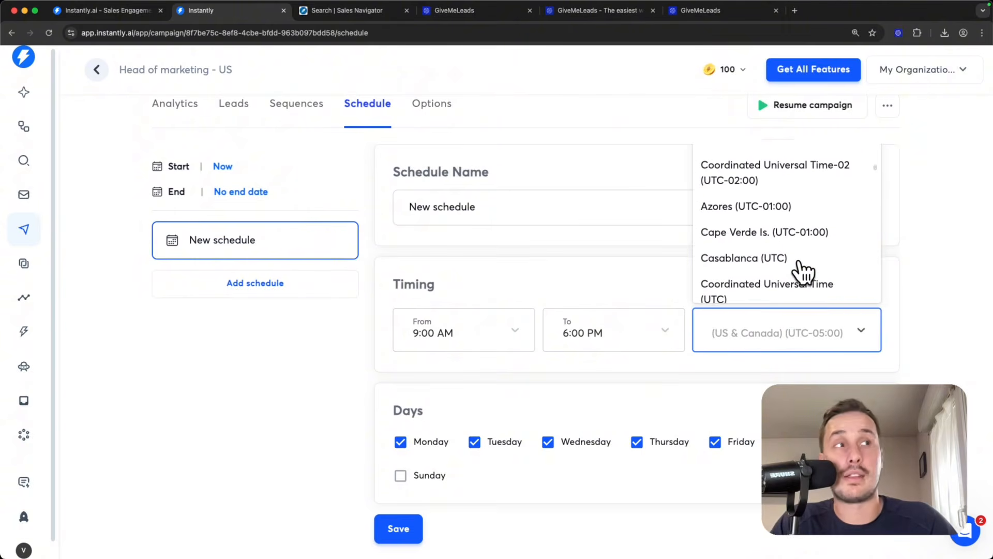
pyautogui.scroll(-8, 804, 272)
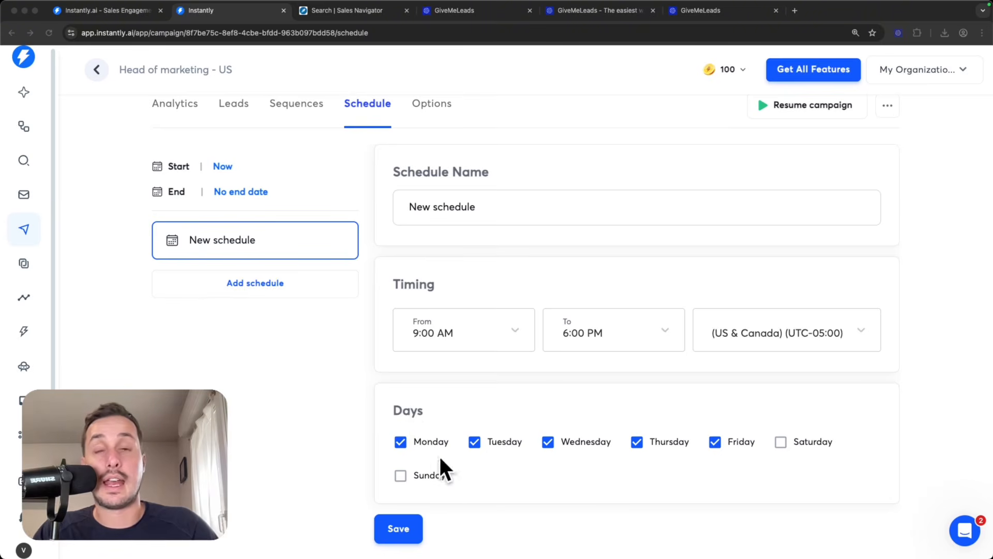
pyautogui.click(400, 524)
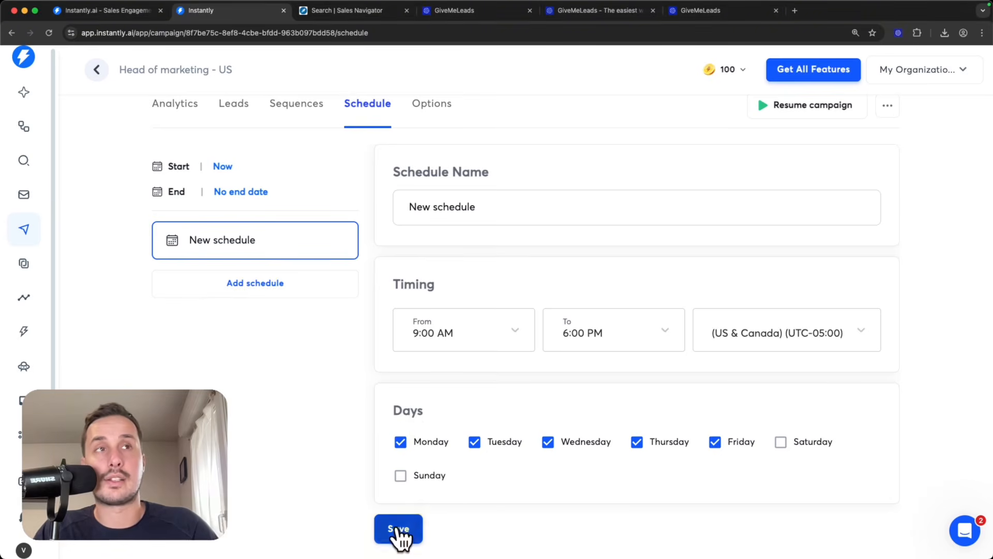
# Step: Select the connected Gmail account as the sending account in the campaign options
pyautogui.scroll(1, 493, 396)
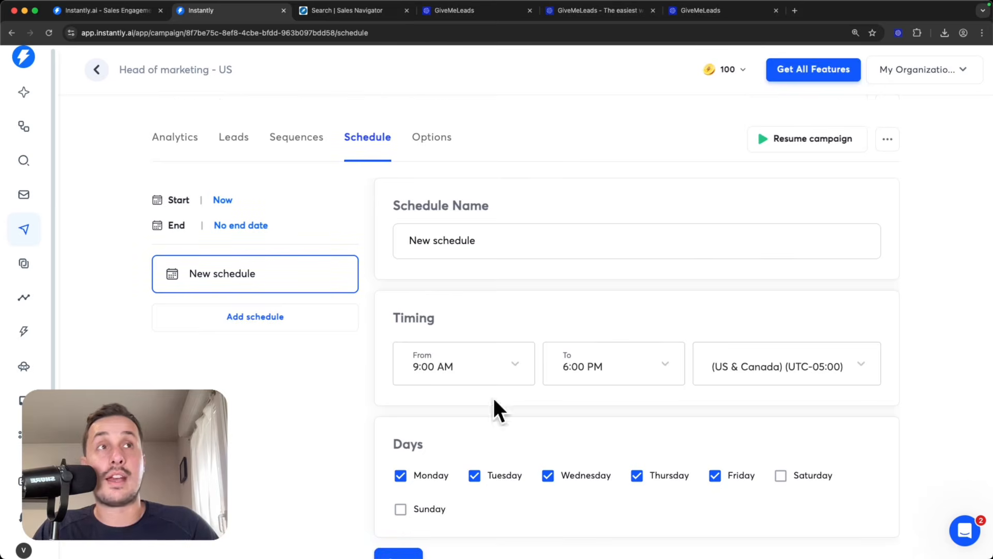
pyautogui.click(432, 145)
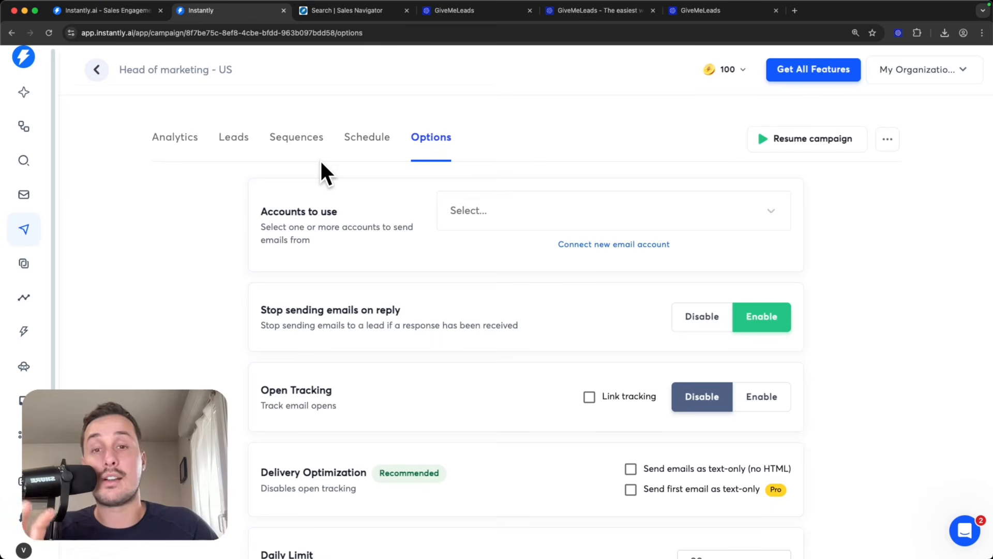
pyautogui.moveTo(257, 213); pyautogui.dragTo(356, 214)
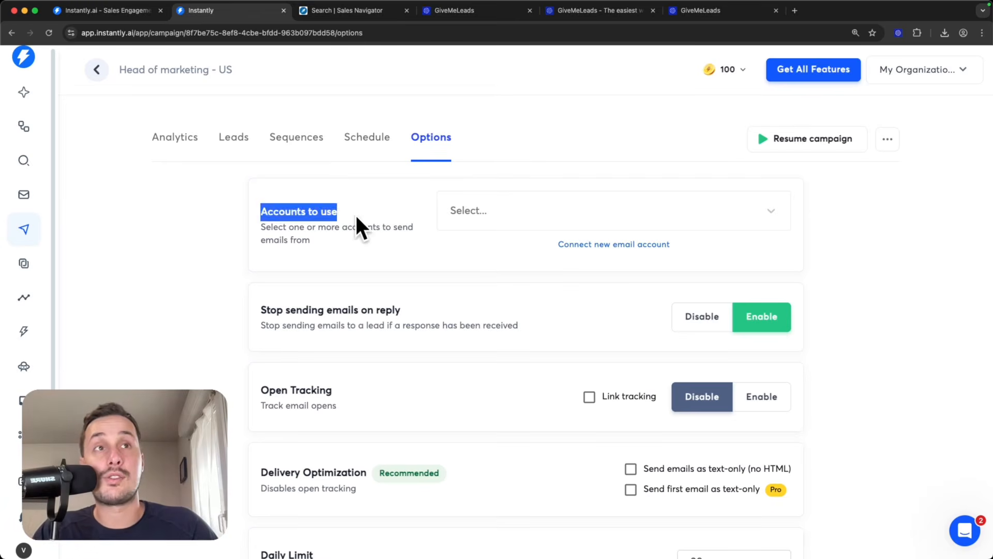
pyautogui.click(497, 213)
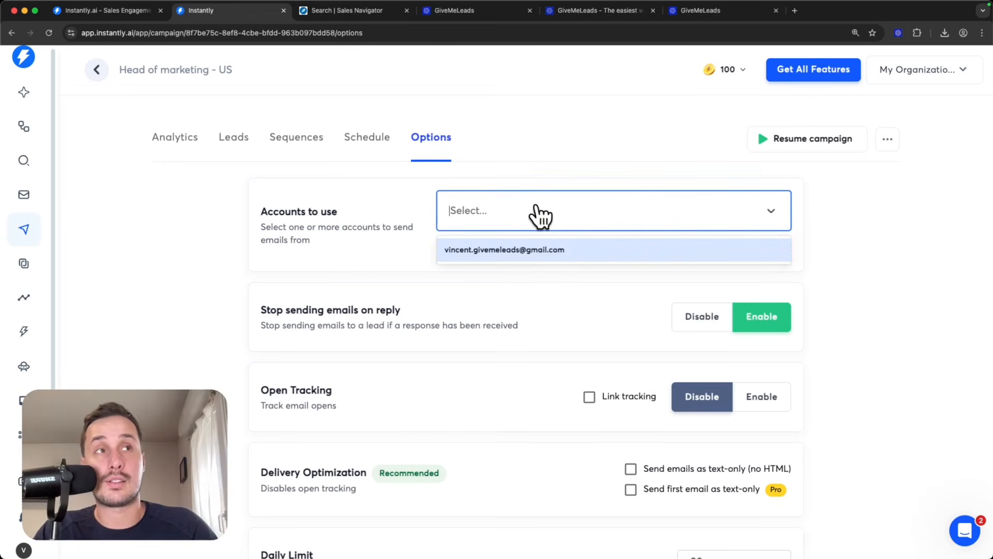
pyautogui.click(477, 251)
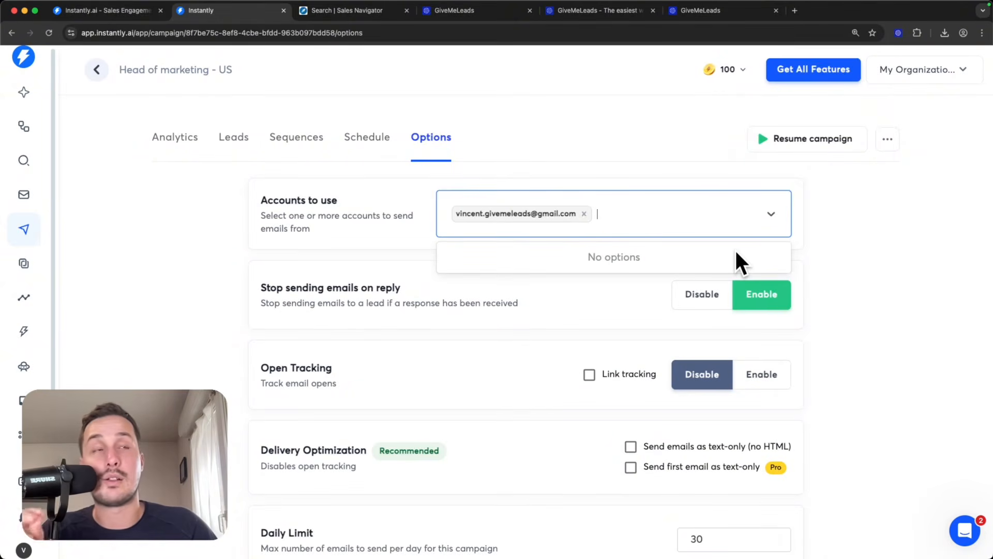
pyautogui.click(852, 254)
# Step: Review the reply-stop and open-tracking settings, enable sending emails as text-only (no HTML), and save the campaign options
pyautogui.scroll(-2, 439, 238)
pyautogui.moveTo(251, 217); pyautogui.dragTo(350, 218)
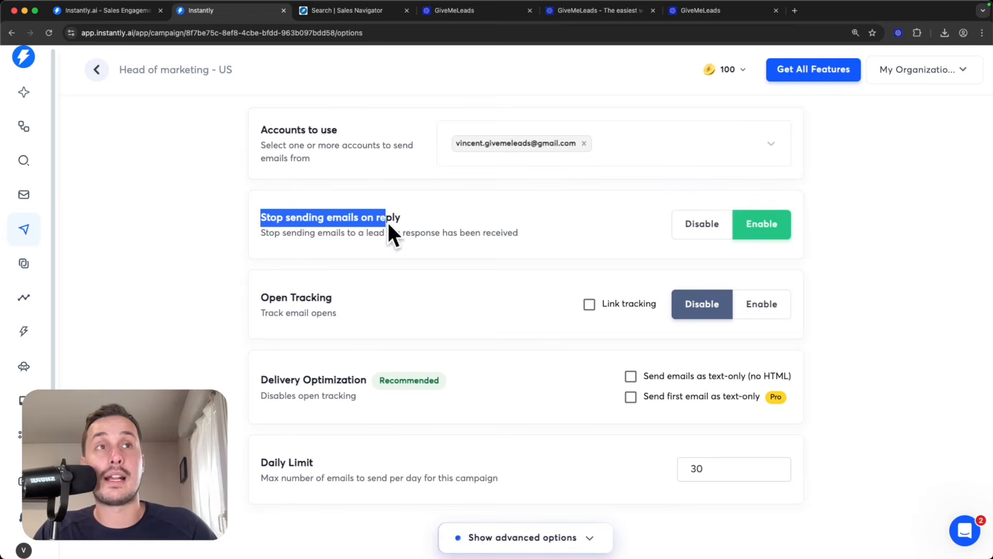
pyautogui.click(599, 285)
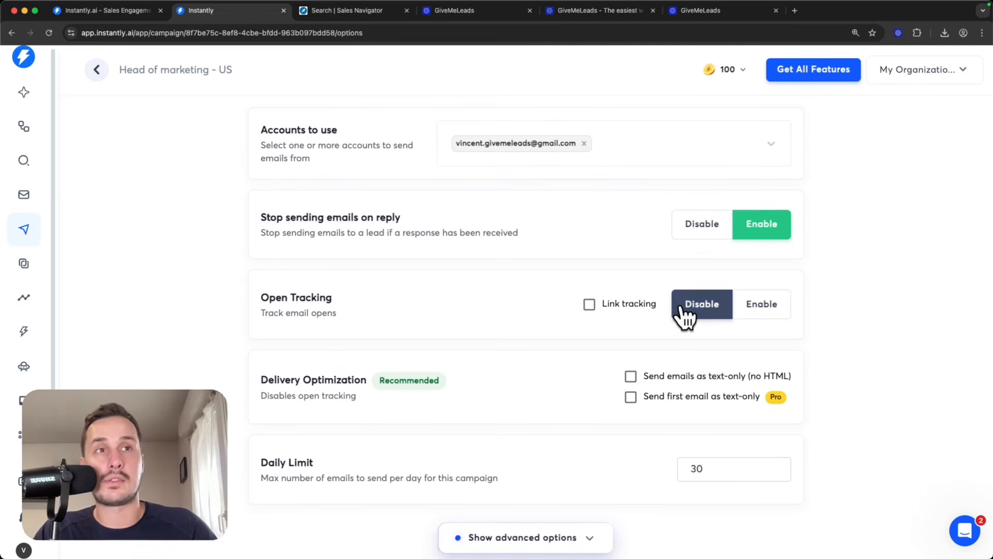
pyautogui.scroll(-2, 682, 316)
pyautogui.moveTo(260, 296); pyautogui.dragTo(293, 304)
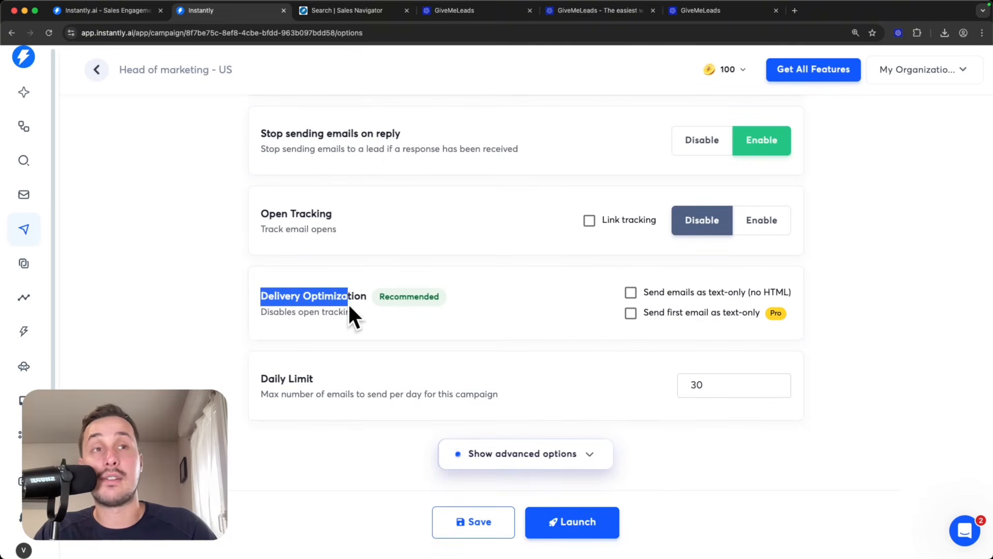
pyautogui.click(927, 371)
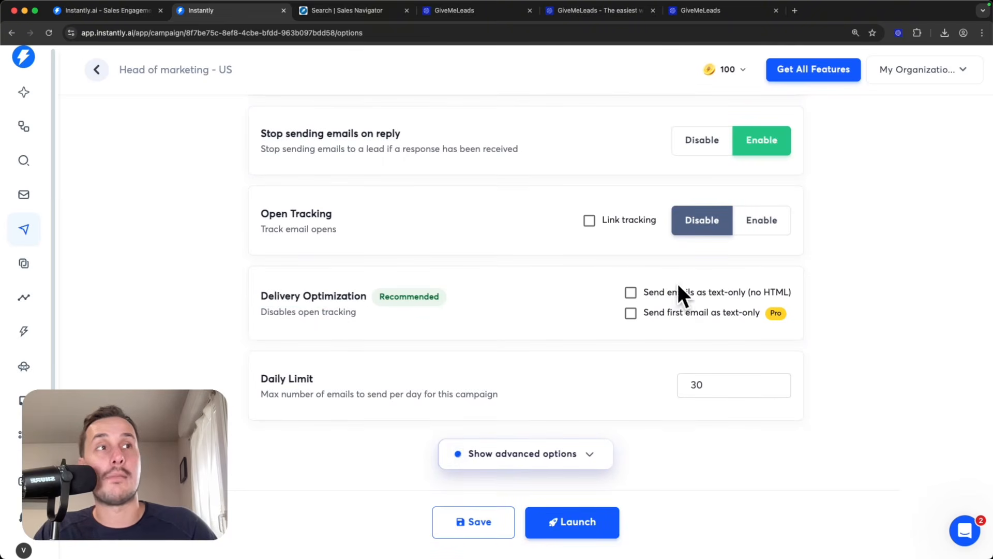
pyautogui.click(631, 294)
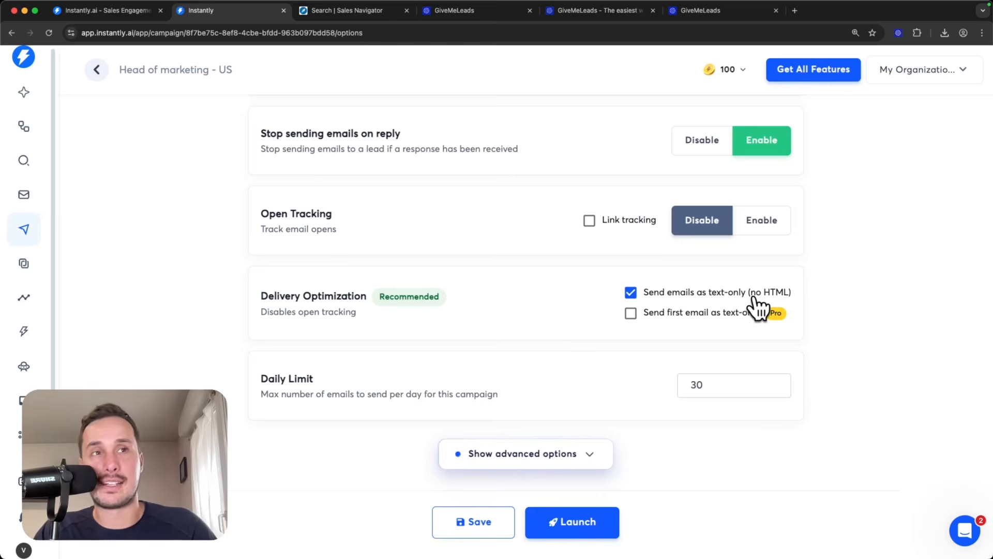
pyautogui.click(470, 523)
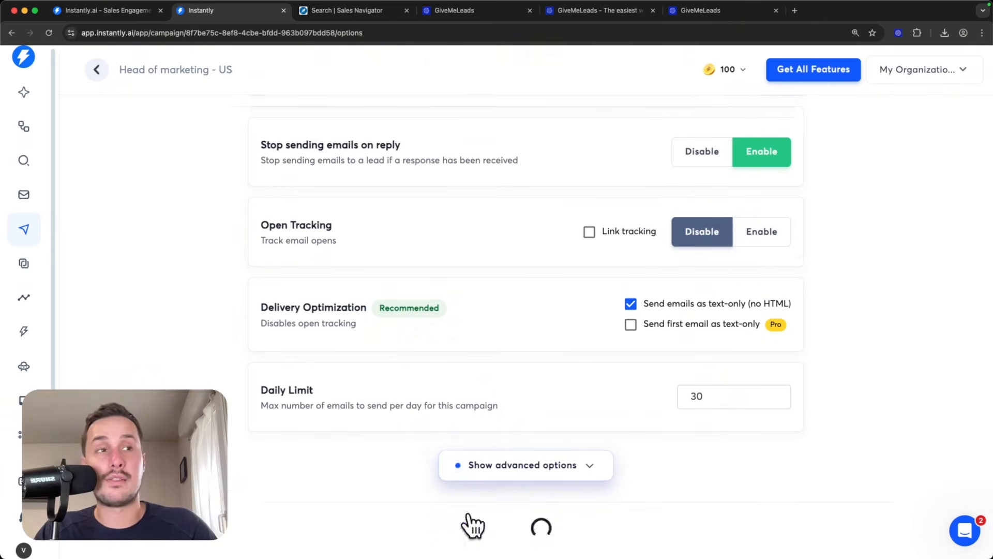
# Step: Launch the "Head of marketing - US" campaign and confirm publishing it
pyautogui.click(569, 522)
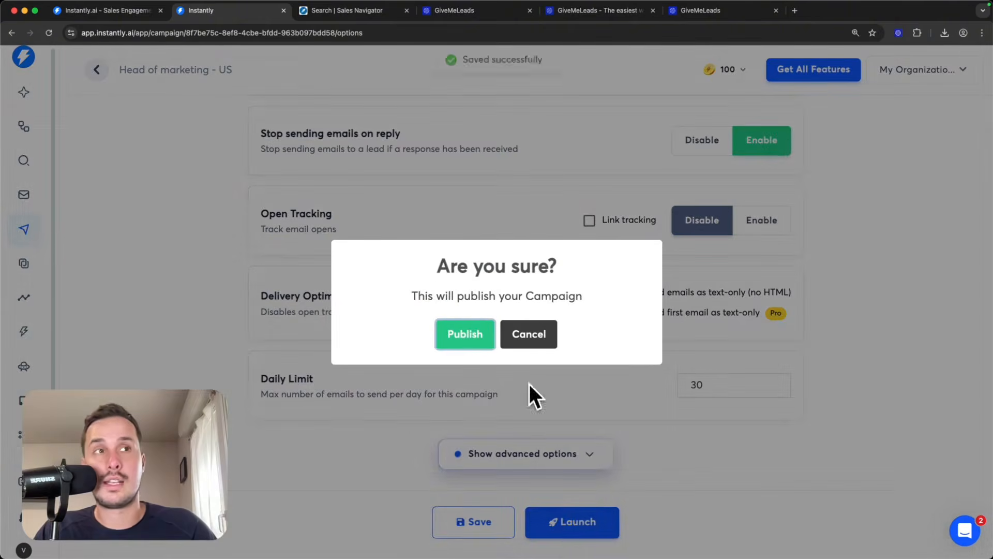
pyautogui.moveTo(411, 272); pyautogui.dragTo(558, 267)
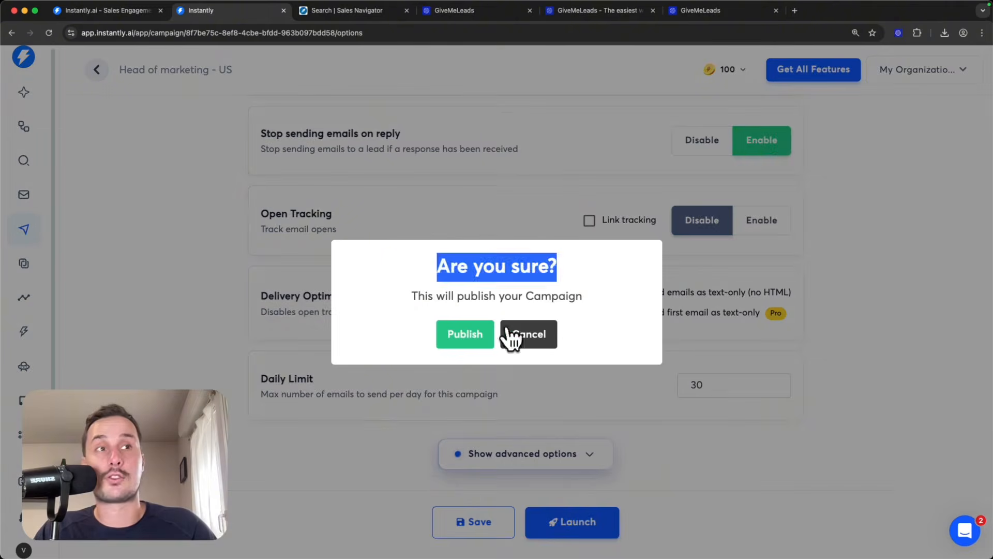
pyautogui.click(450, 343)
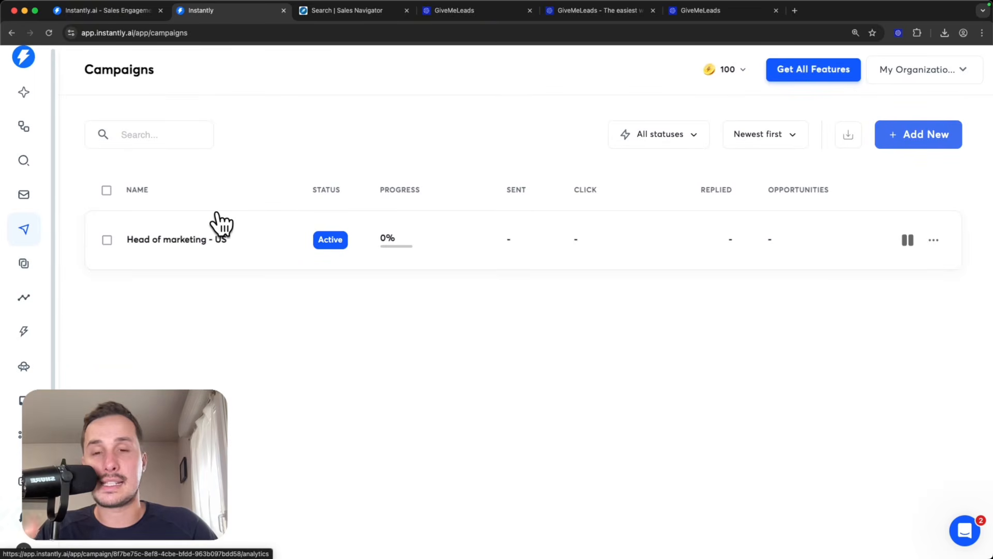
# Step: Open the launched "Head of marketing - US" campaign and examine its analytics progress, email sequence and lead list
pyautogui.click(240, 246)
pyautogui.moveTo(305, 195)
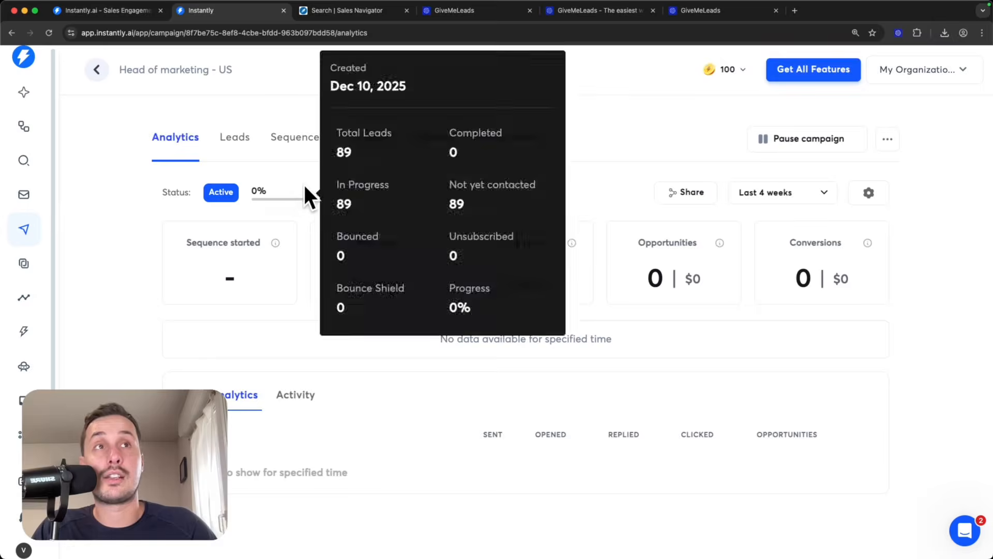
pyautogui.click(296, 138)
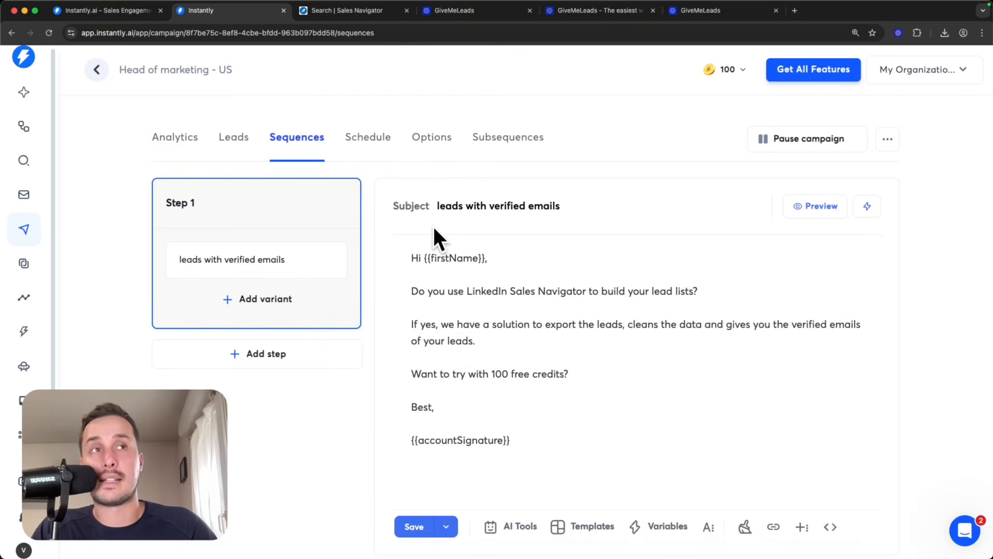
pyautogui.click(233, 142)
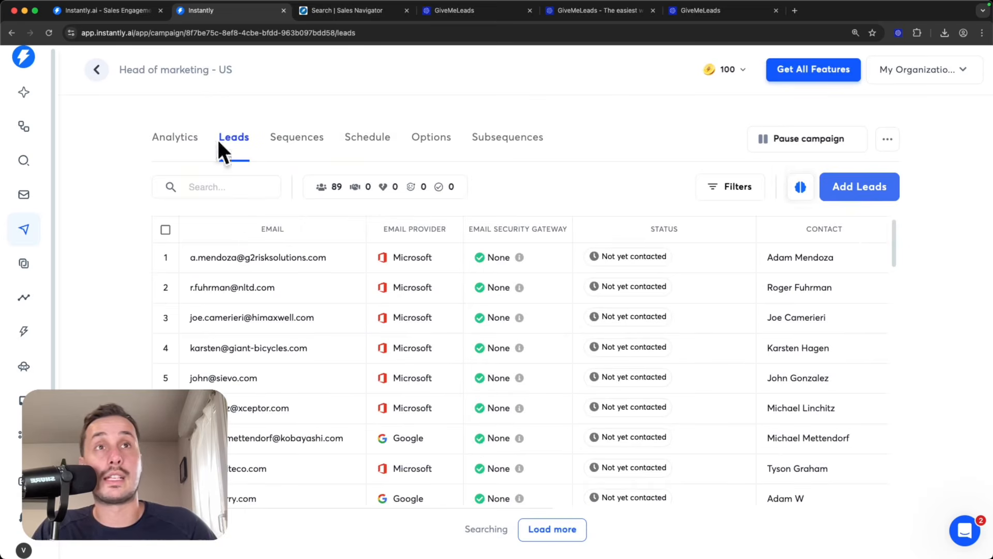
pyautogui.click(867, 191)
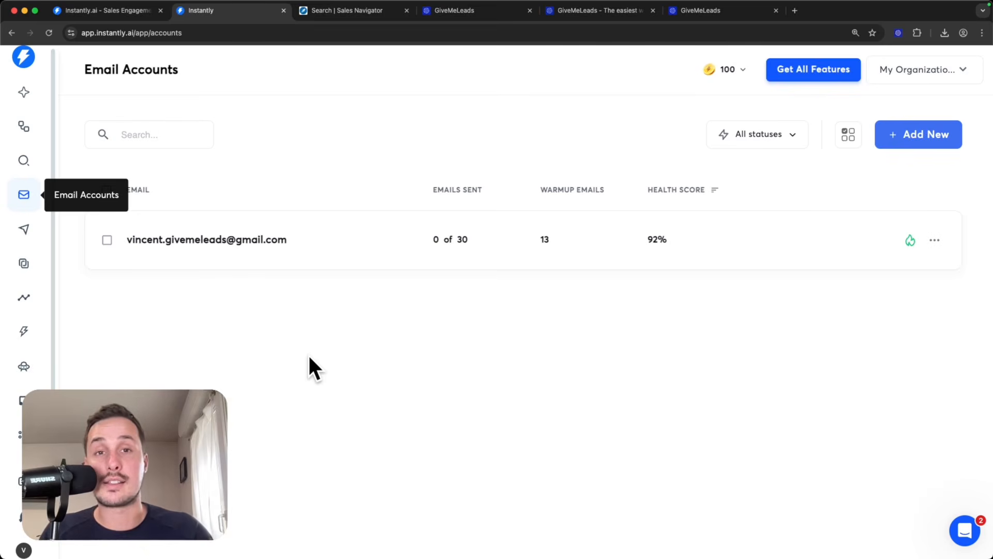
# Step: Switch to the Sales Navigator lead search and on to the GiveMeLeads website's homepage
pyautogui.click(347, 11)
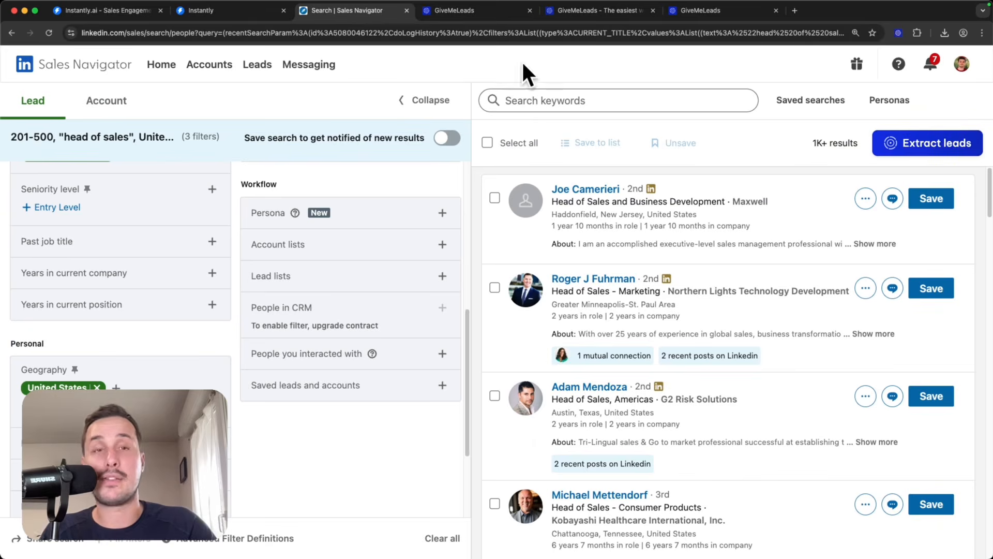
pyautogui.click(474, 12)
pyautogui.click(579, 15)
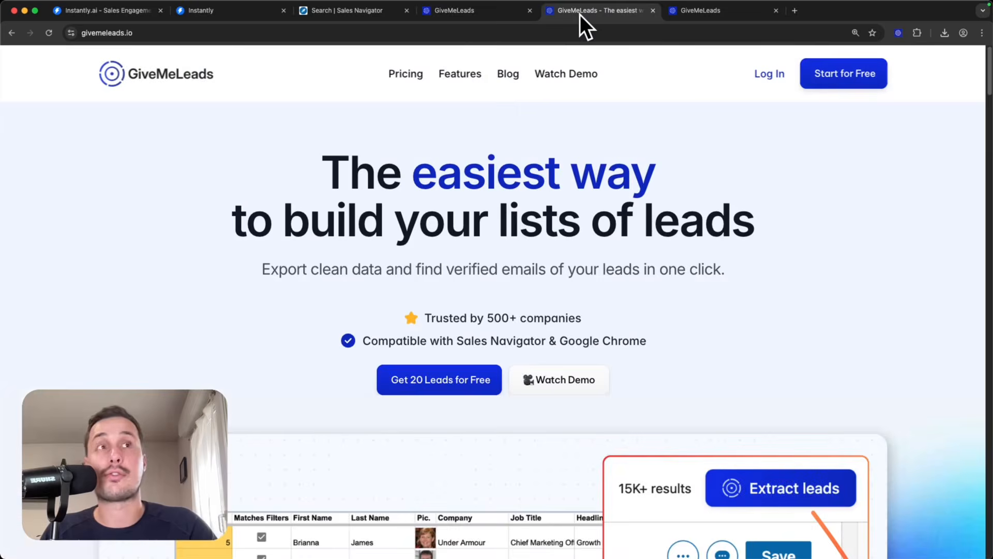